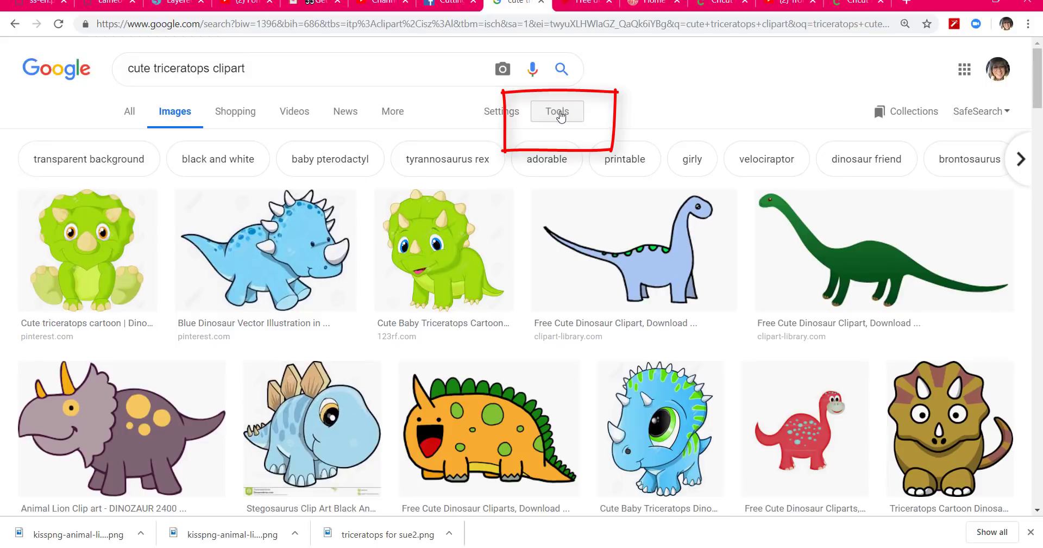
# Show the image search filters, reset the type filter, and restrict the cute triceratops results to Clip art
pyautogui.click(561, 116)
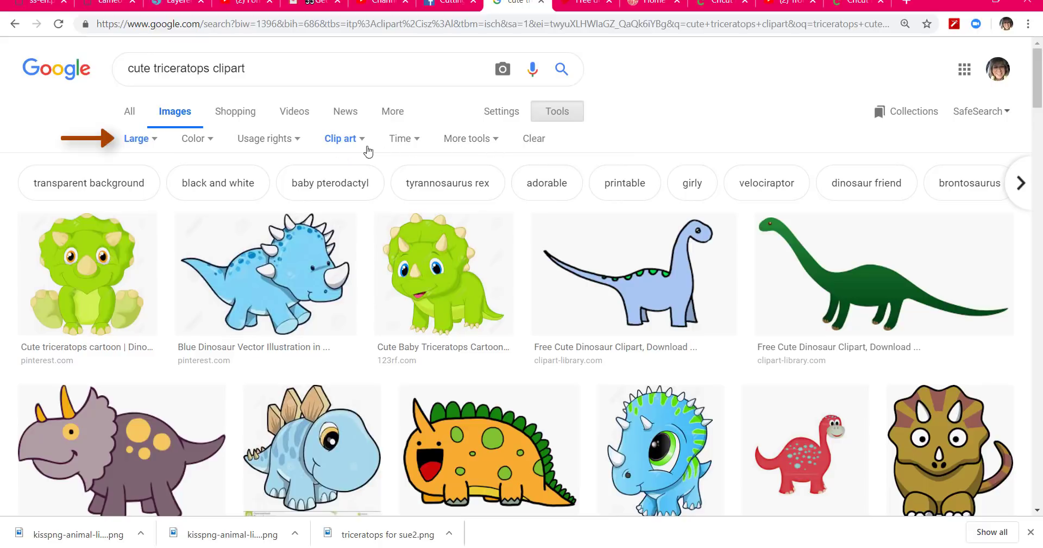
pyautogui.click(352, 143)
pyautogui.click(348, 158)
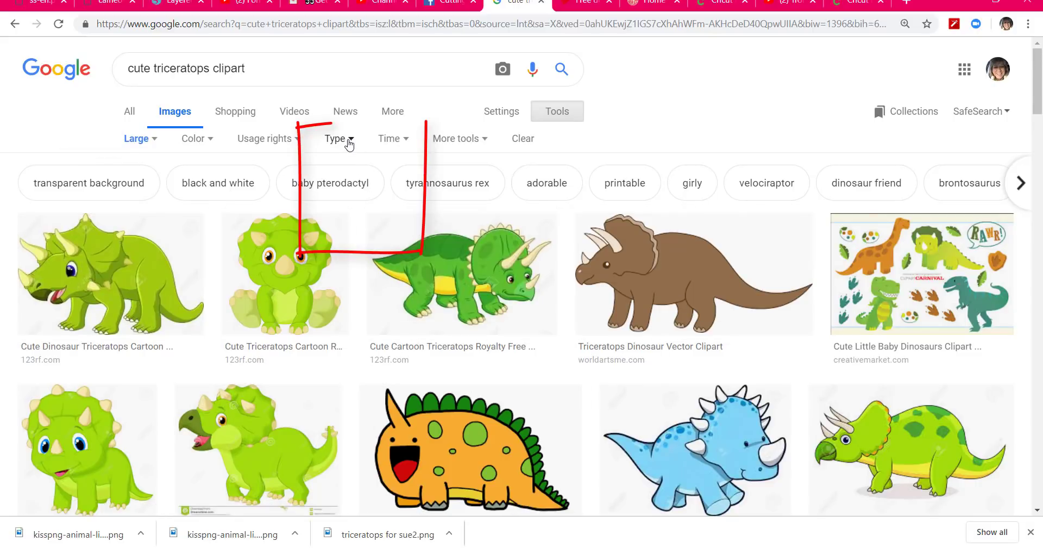
pyautogui.click(349, 142)
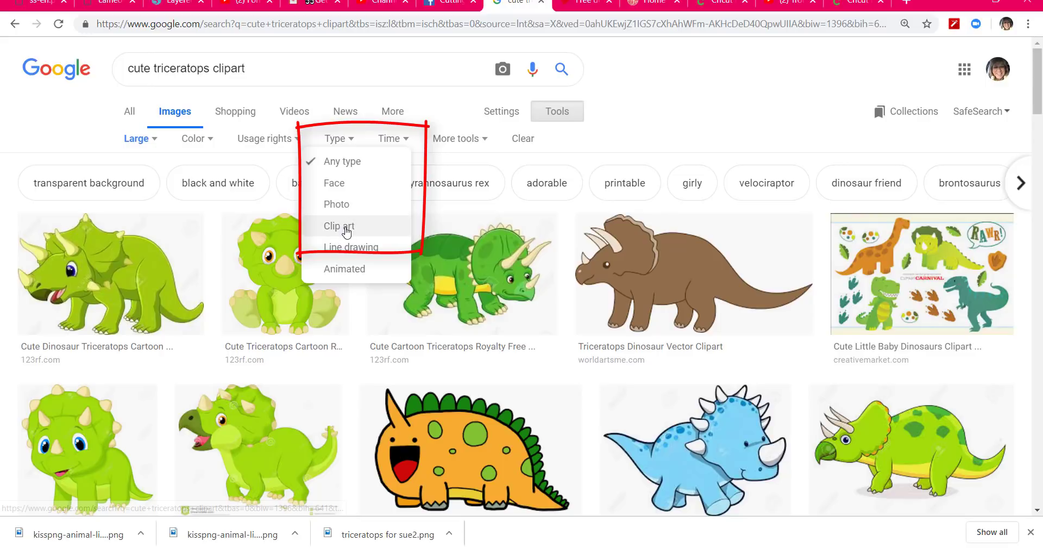
pyautogui.click(346, 228)
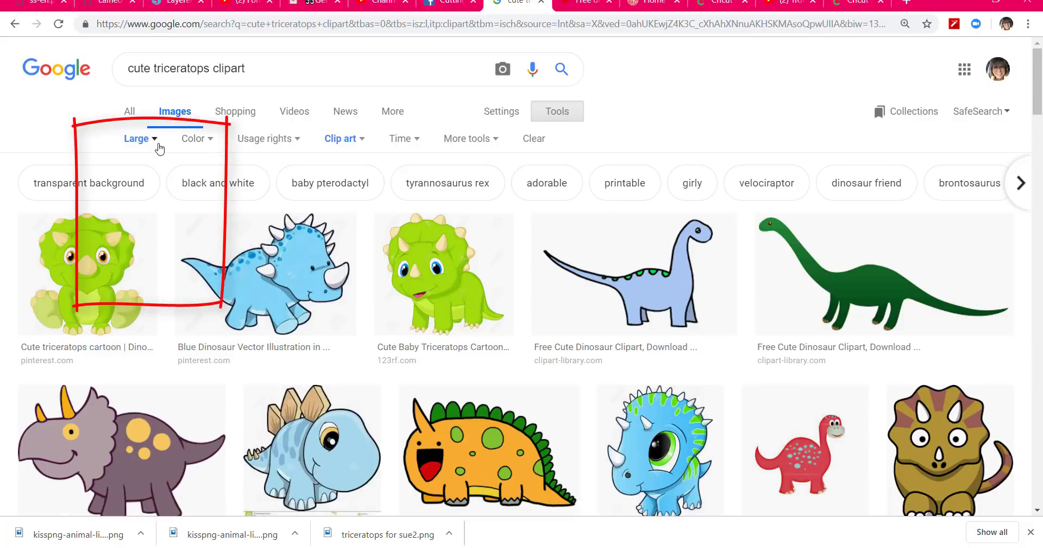
# Change the size filter to Any size and browse the clip art results
pyautogui.click(155, 143)
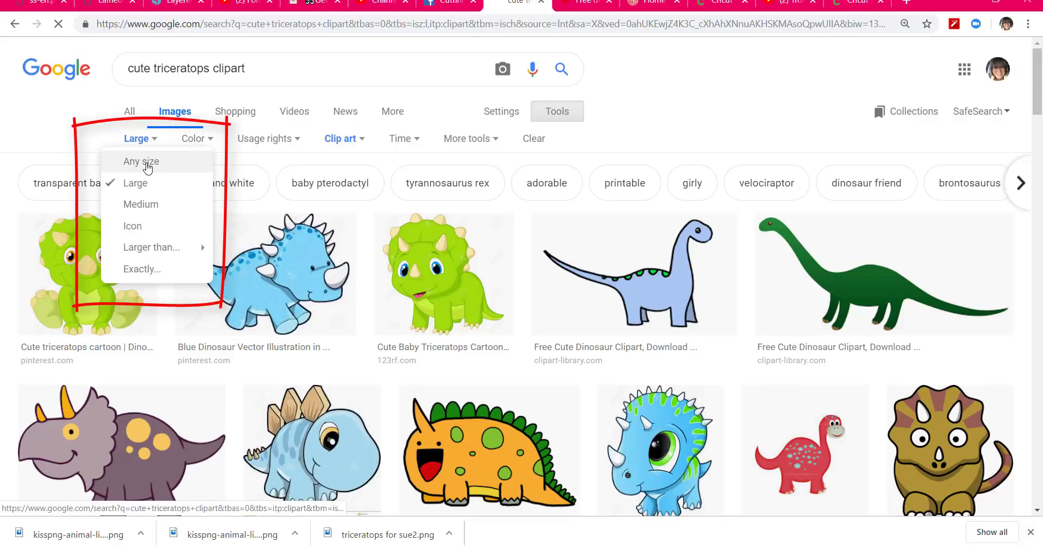
pyautogui.click(143, 162)
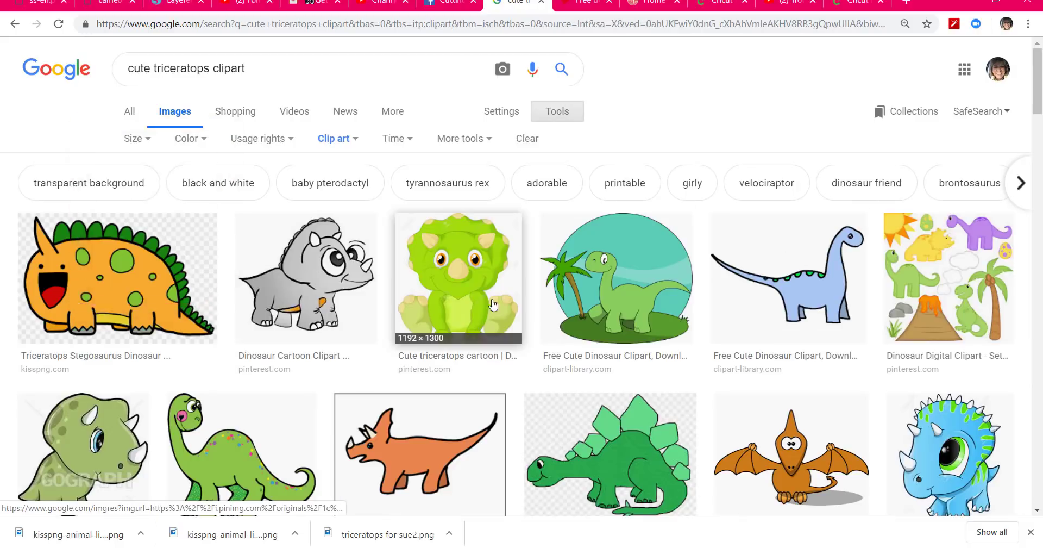
pyautogui.scroll(-20, 522, 326)
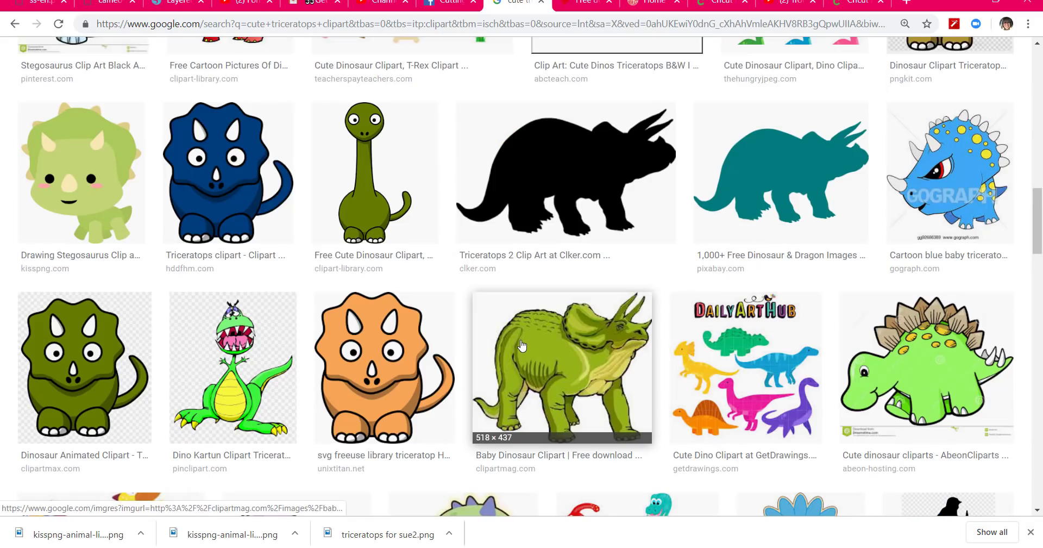
pyautogui.scroll(15, 521, 346)
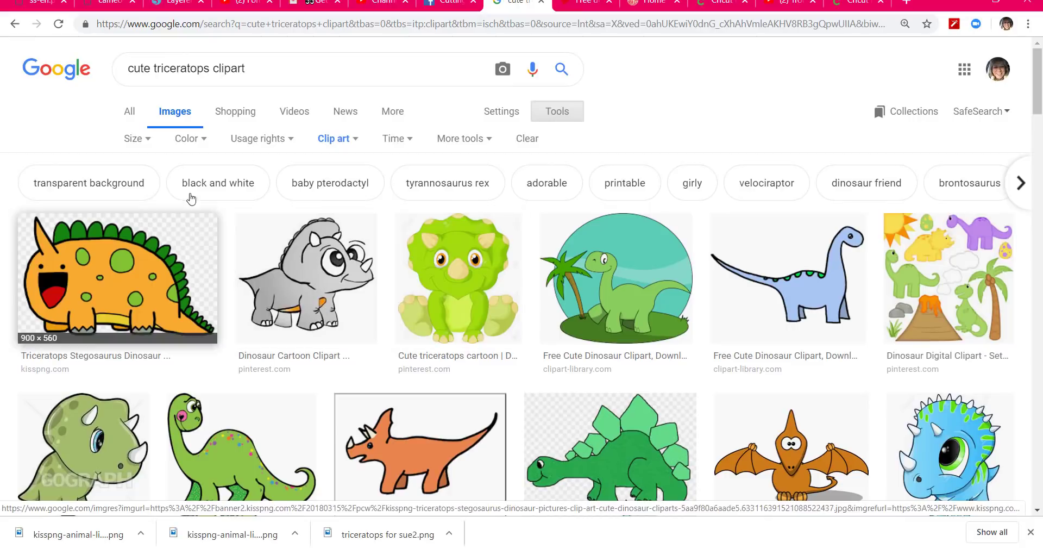
# Set the size filter to Large and browse the filtered dinosaur clip art
pyautogui.click(136, 139)
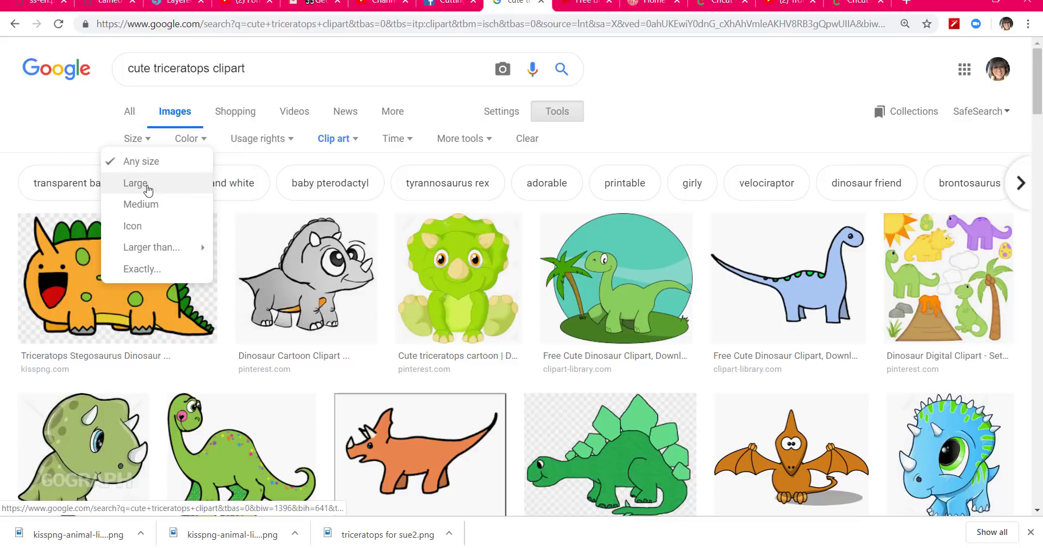
pyautogui.click(146, 188)
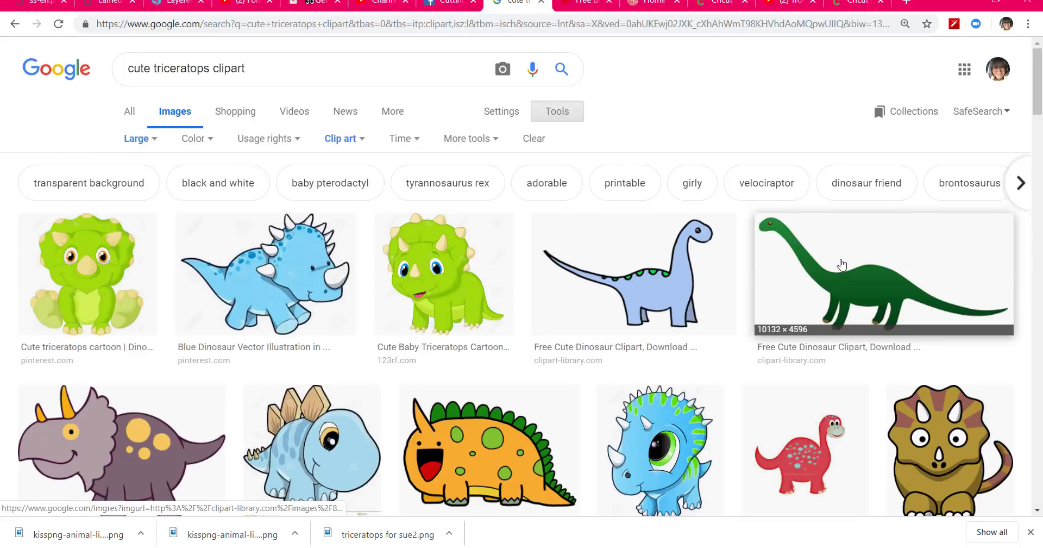
pyautogui.moveTo(1037, 83); pyautogui.dragTo(1035, 116)
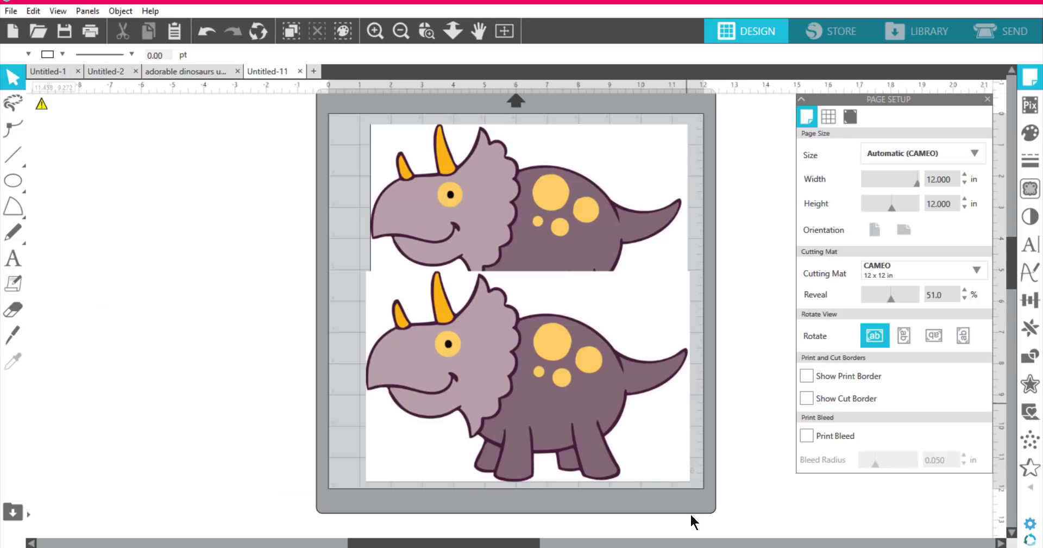
# In Silhouette Studio, separate the two overlapping triceratops images, moving one slightly down and the other up past the mat's left edge
pyautogui.moveTo(497, 357); pyautogui.dragTo(525, 378)
pyautogui.moveTo(387, 207); pyautogui.dragTo(171, 173)
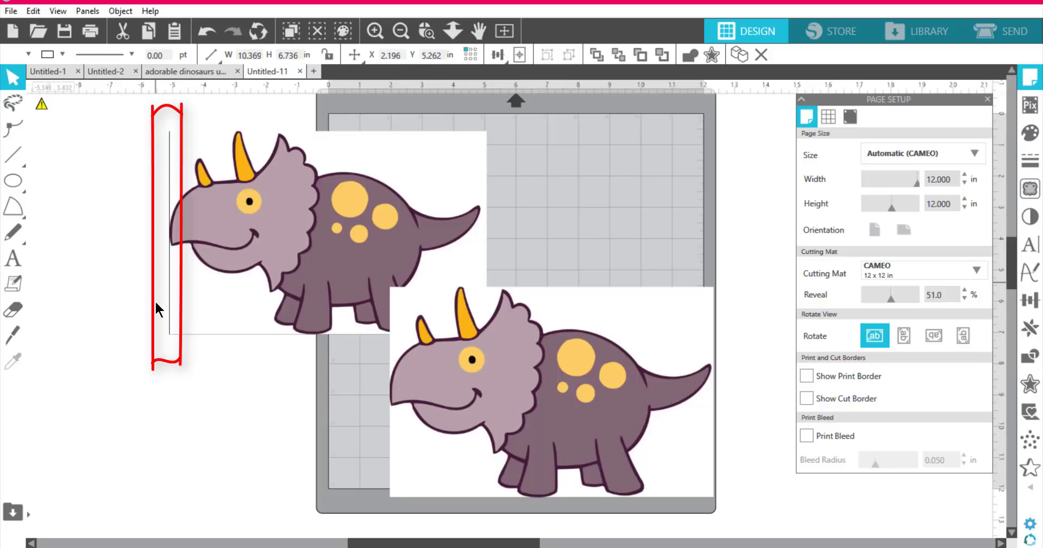
pyautogui.moveTo(282, 252); pyautogui.dragTo(199, 232)
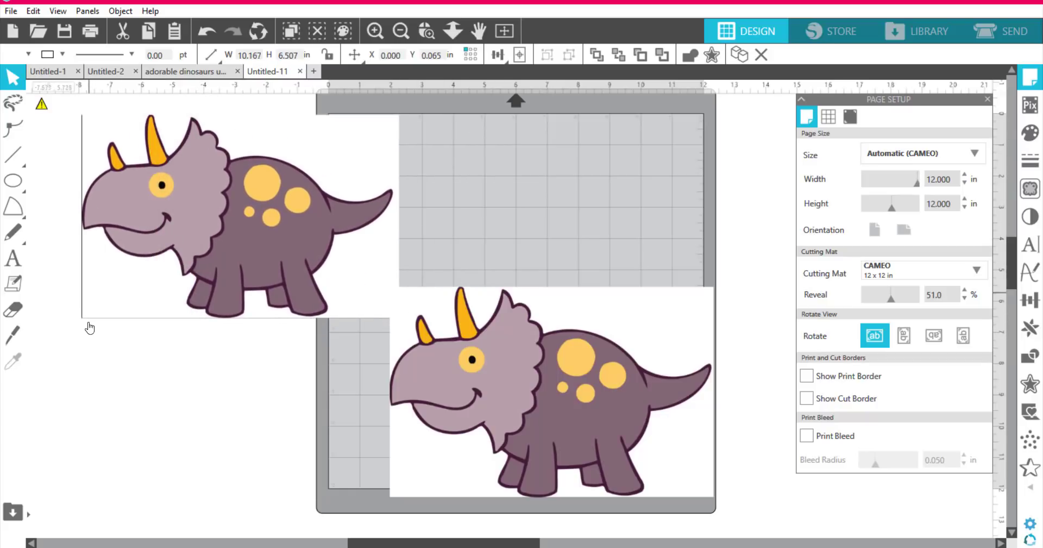
pyautogui.click(78, 125)
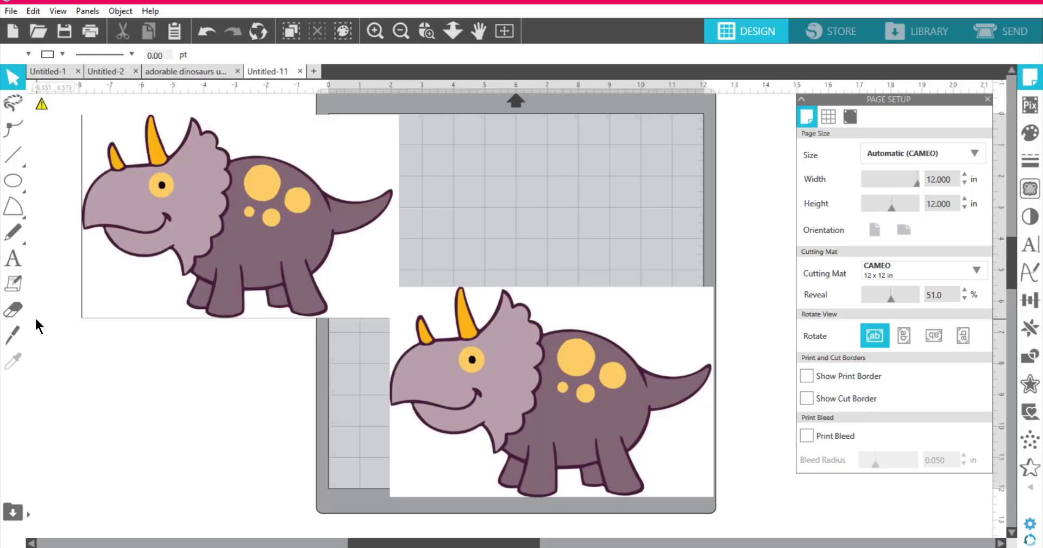
# Use the Eraser in Outline mode to remove the lower part of the left border line and the adjoining corner on the upper triceratops image
pyautogui.click(12, 312)
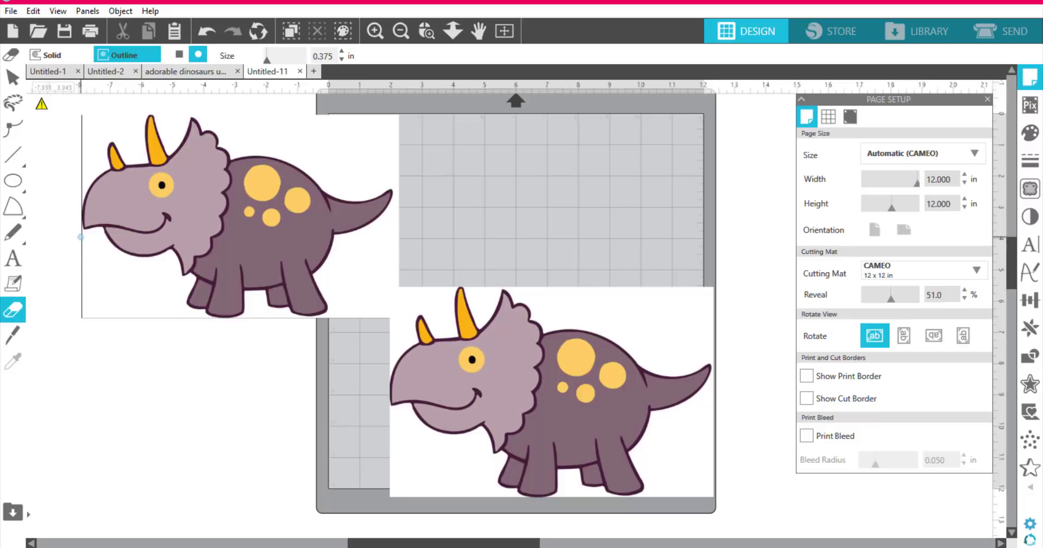
pyautogui.moveTo(82, 237); pyautogui.dragTo(87, 302)
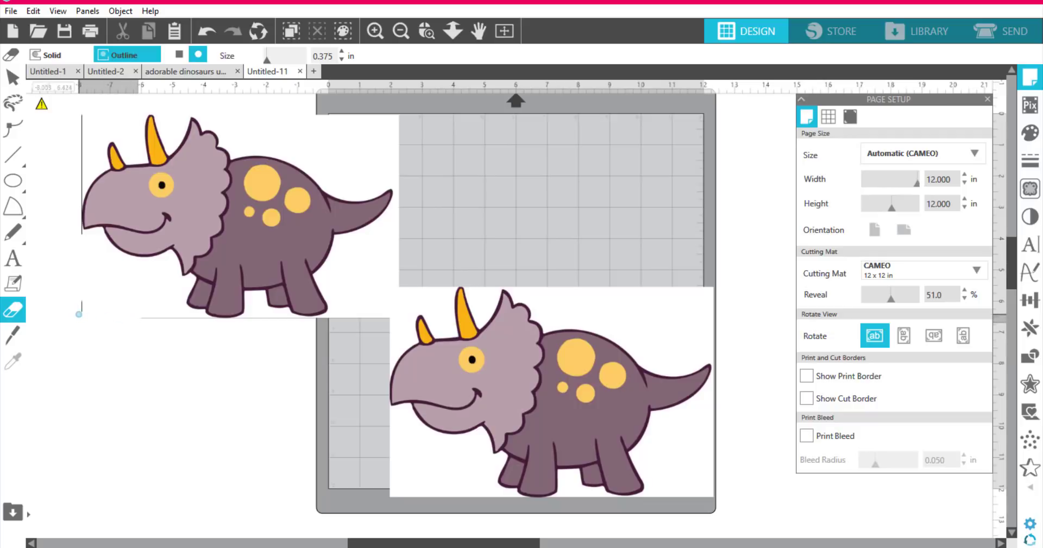
pyautogui.moveTo(82, 301)
pyautogui.mouseDown()
pyautogui.moveTo(91, 275)
pyautogui.moveTo(81, 219)
pyautogui.mouseUp()
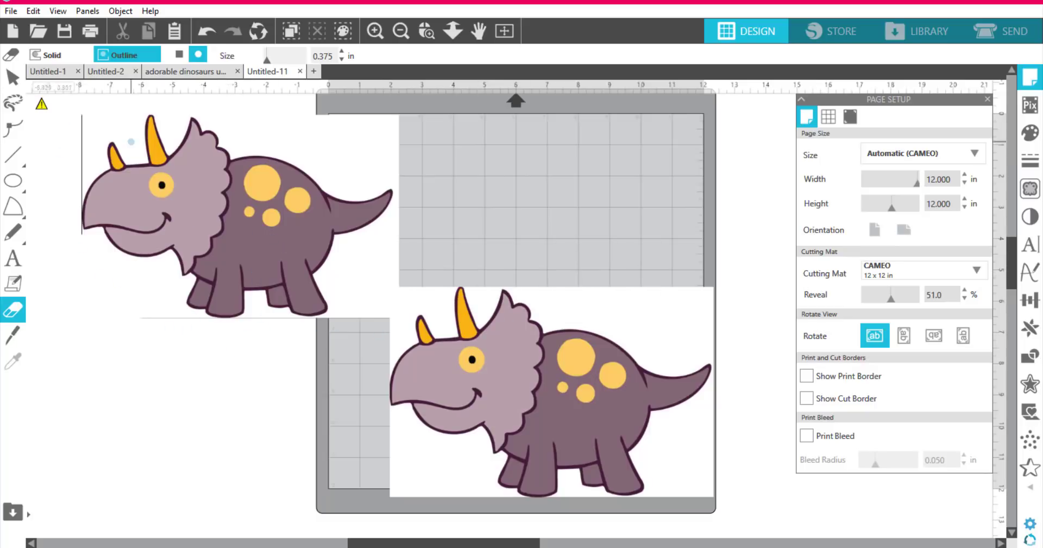
# Delete the partly erased upper triceratops image
pyautogui.click(16, 80)
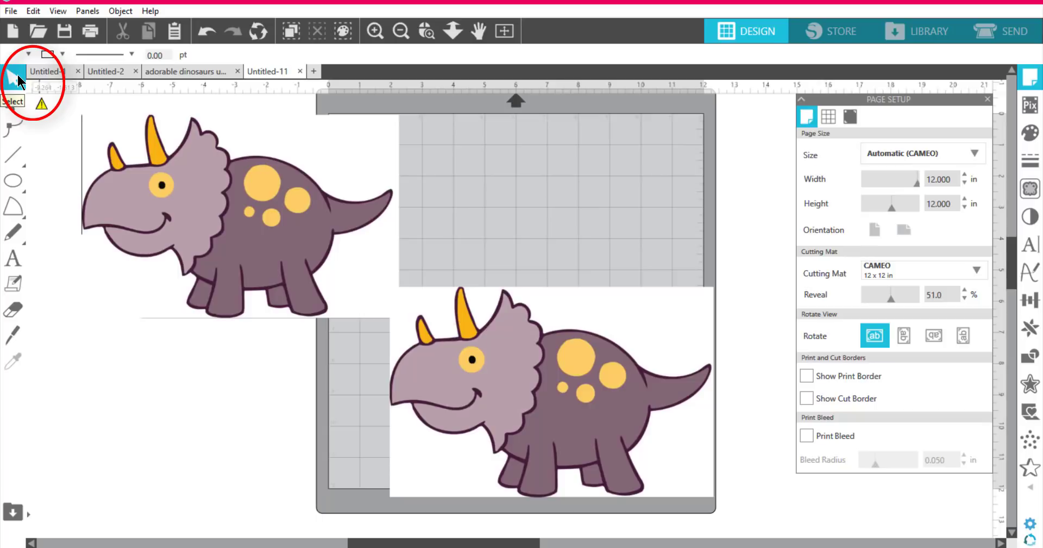
pyautogui.click(160, 195)
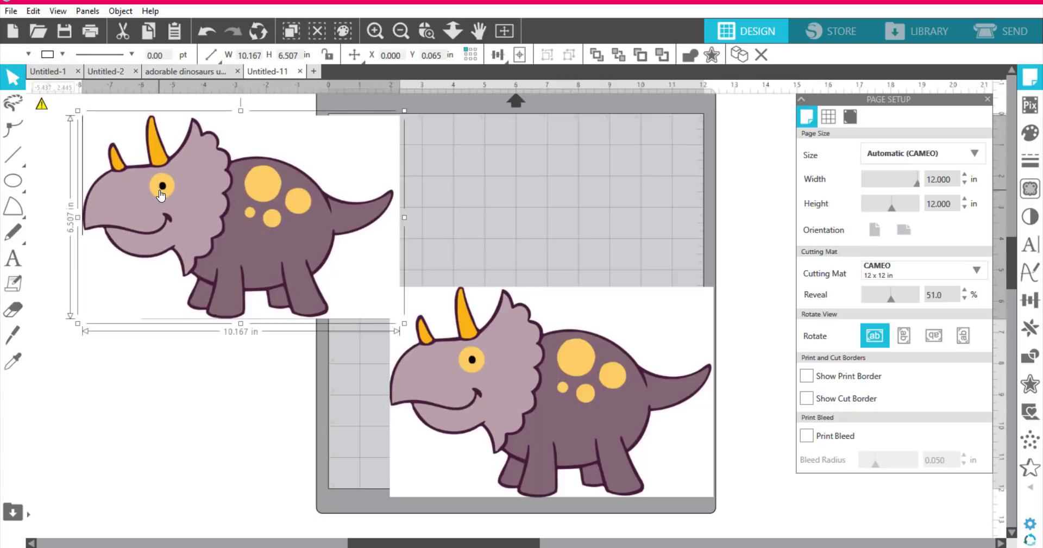
pyautogui.press('Delete')
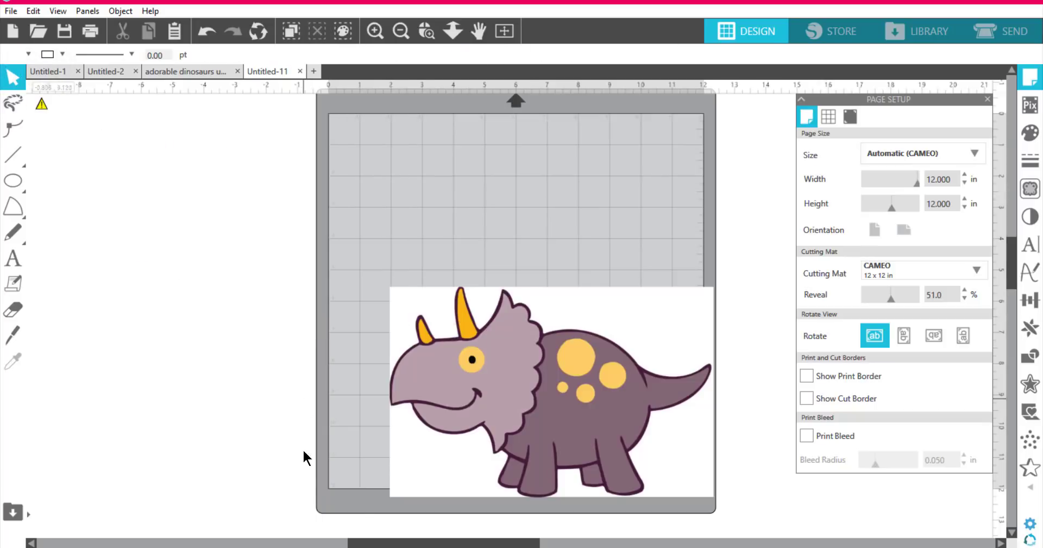
# Move the remaining triceratops image up and left so its front half lies off the mat, and deselect it
pyautogui.moveTo(371, 545); pyautogui.dragTo(386, 545)
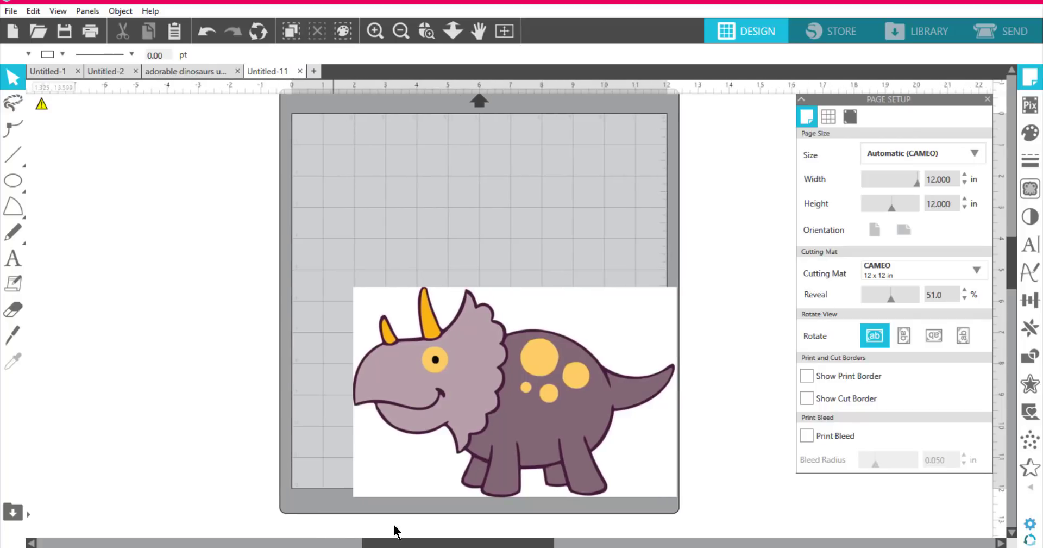
pyautogui.moveTo(438, 419)
pyautogui.mouseDown()
pyautogui.moveTo(393, 403)
pyautogui.moveTo(387, 275)
pyautogui.moveTo(377, 263)
pyautogui.moveTo(202, 243)
pyautogui.moveTo(170, 251)
pyautogui.moveTo(194, 252)
pyautogui.moveTo(181, 253)
pyautogui.mouseUp()
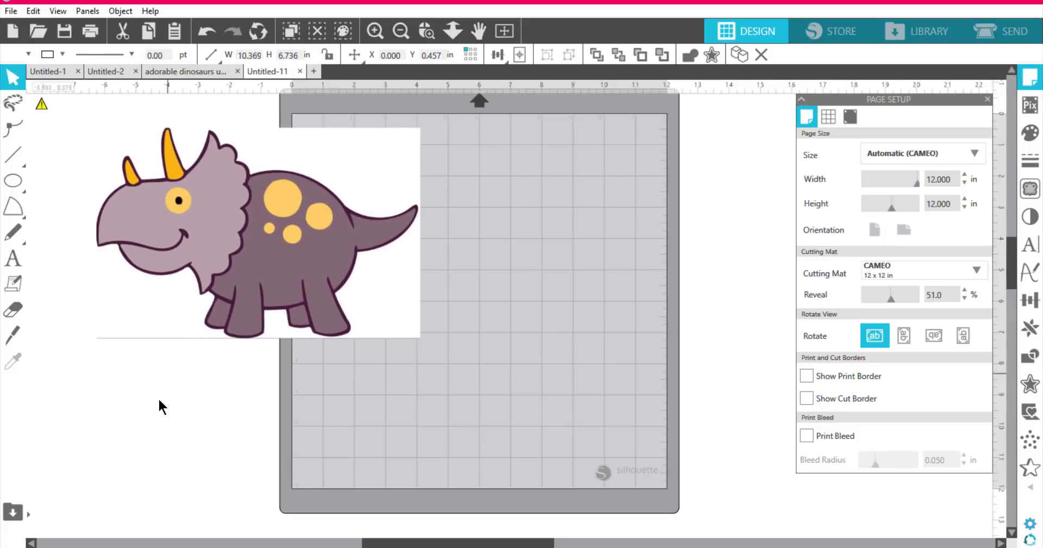
pyautogui.click(163, 342)
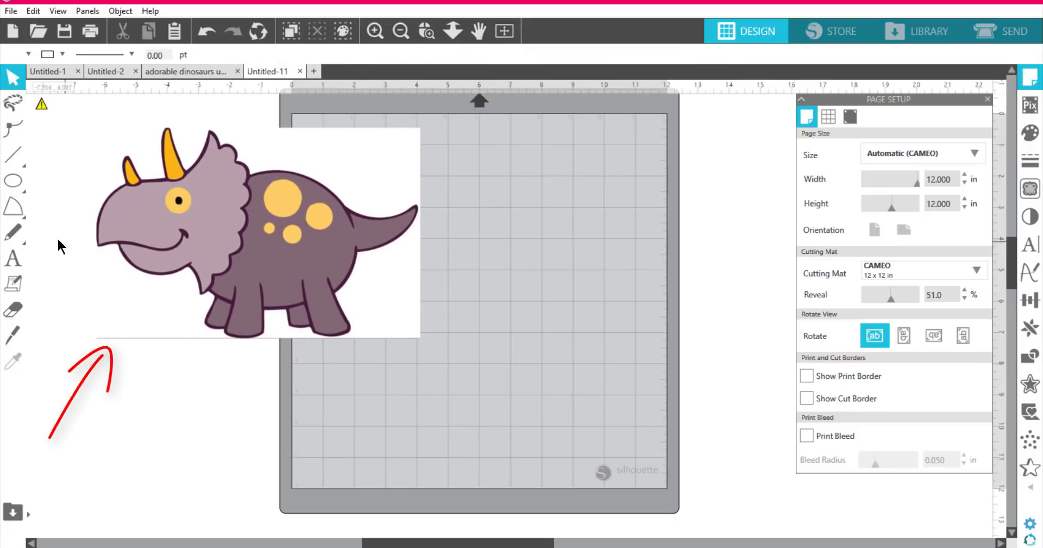
# Erase the border line beneath the triceratops from the image's lower-left corner to the front feet
pyautogui.moveTo(16, 217)
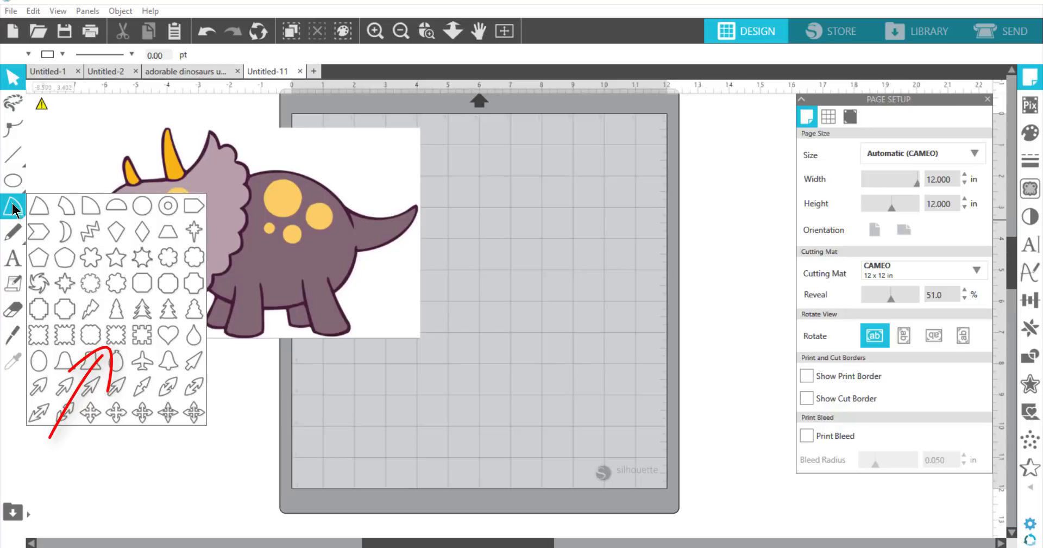
pyautogui.click(18, 307)
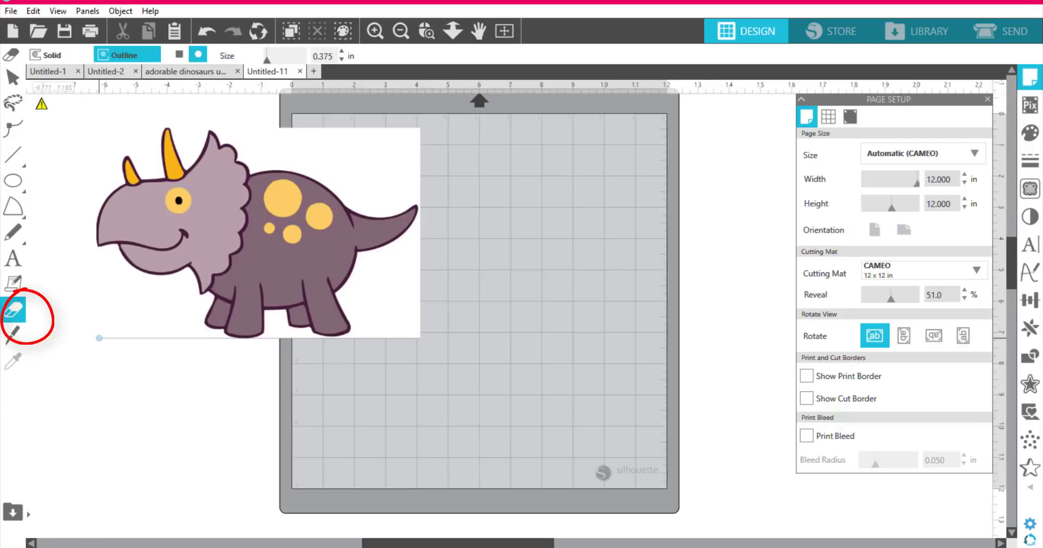
pyautogui.moveTo(93, 336); pyautogui.dragTo(223, 339)
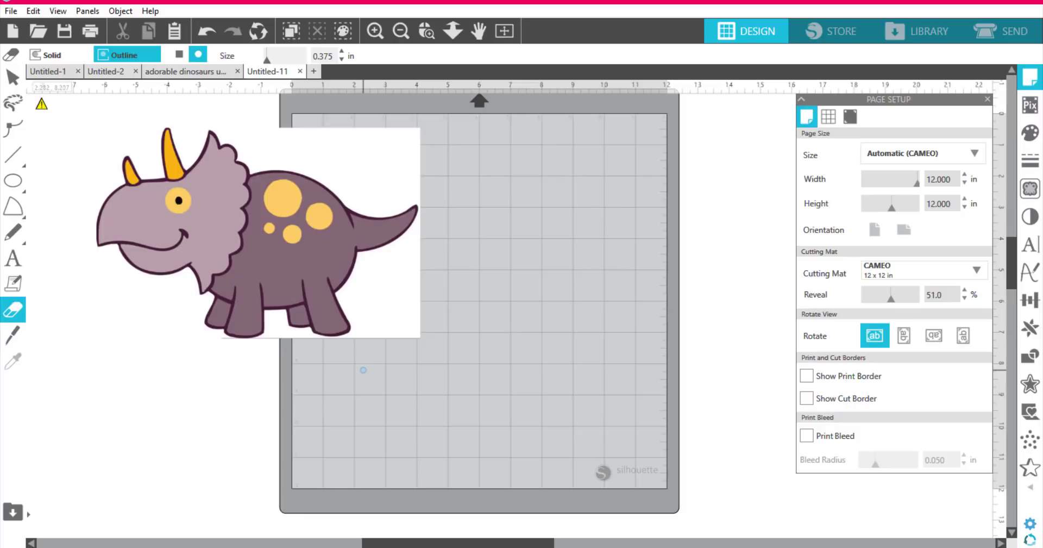
# Erase the leftover border fragment directly beneath the triceratops's front foot, undoing the stroke that cuts into the foot's outline
pyautogui.scroll(3, 363, 370)
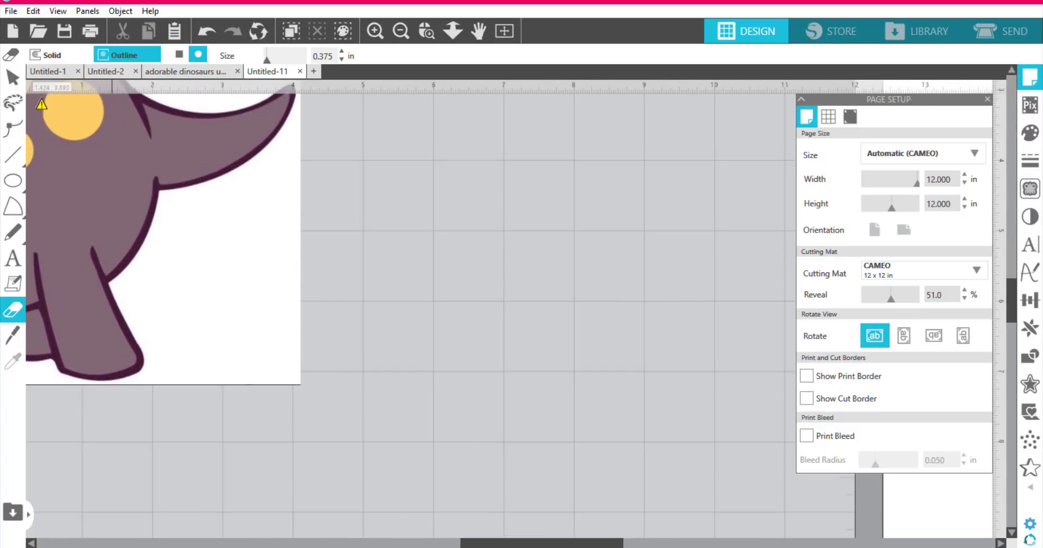
pyautogui.hscroll(-6, 332, 485)
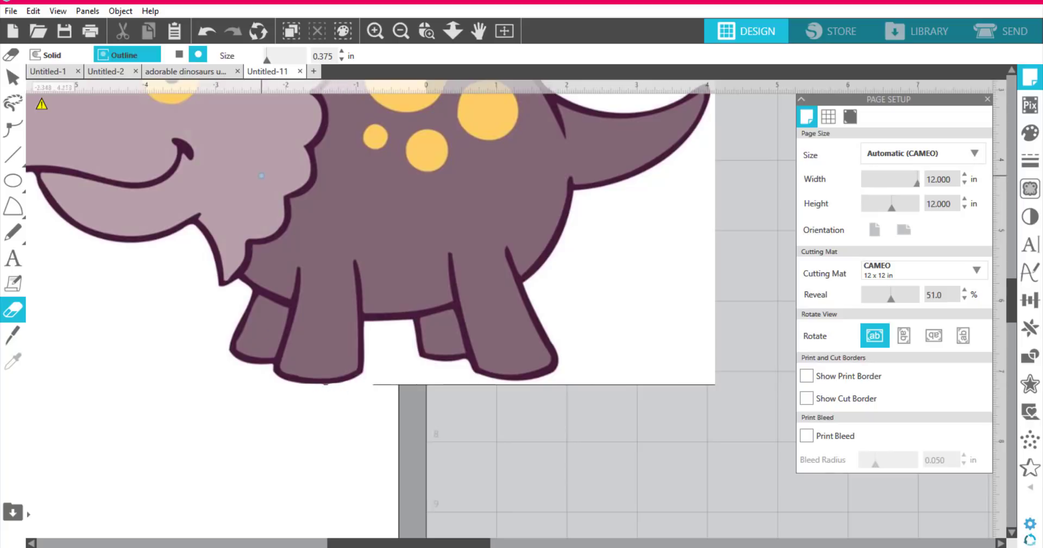
pyautogui.click(425, 33)
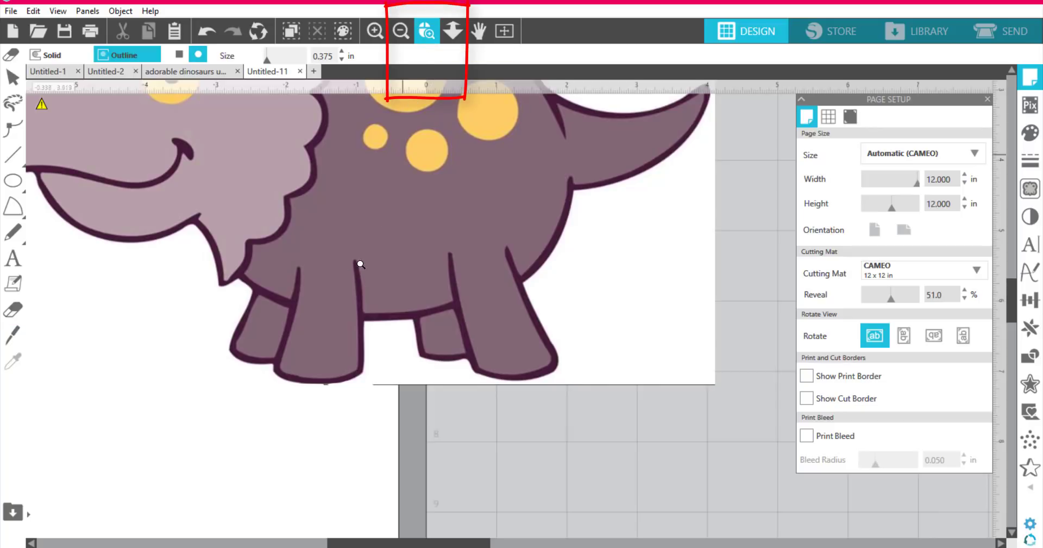
pyautogui.moveTo(270, 349); pyautogui.dragTo(402, 449)
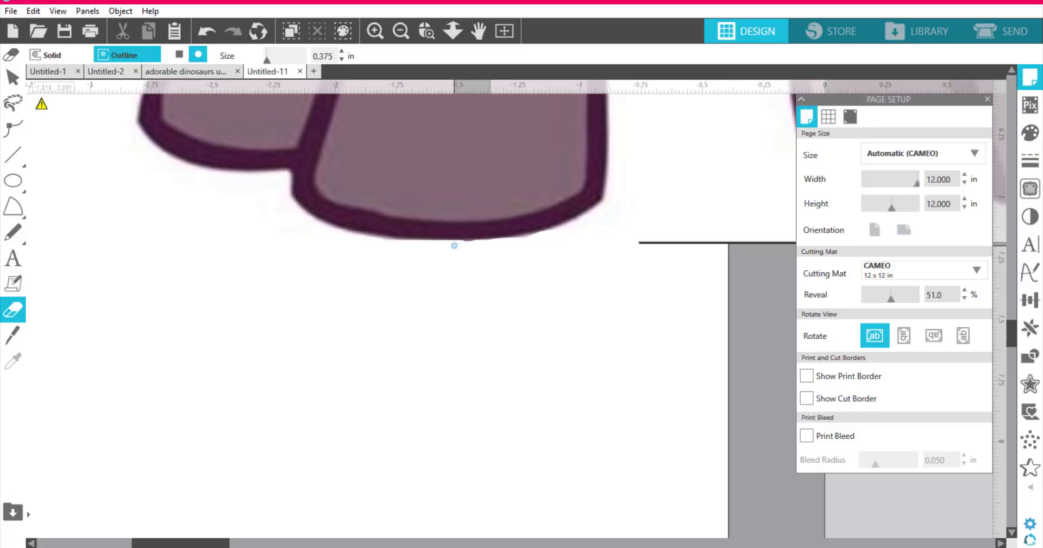
pyautogui.moveTo(478, 243); pyautogui.dragTo(552, 226)
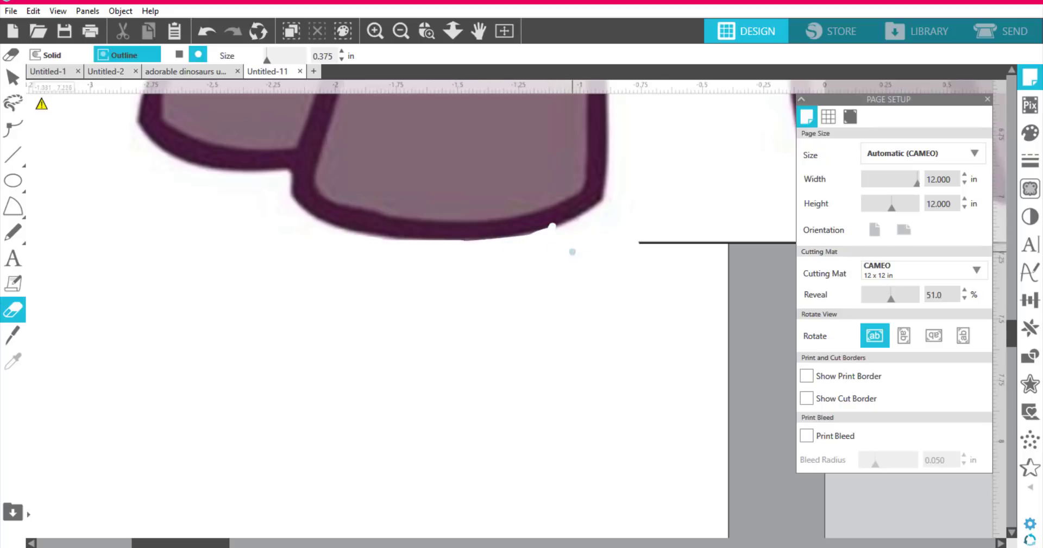
pyautogui.click(206, 31)
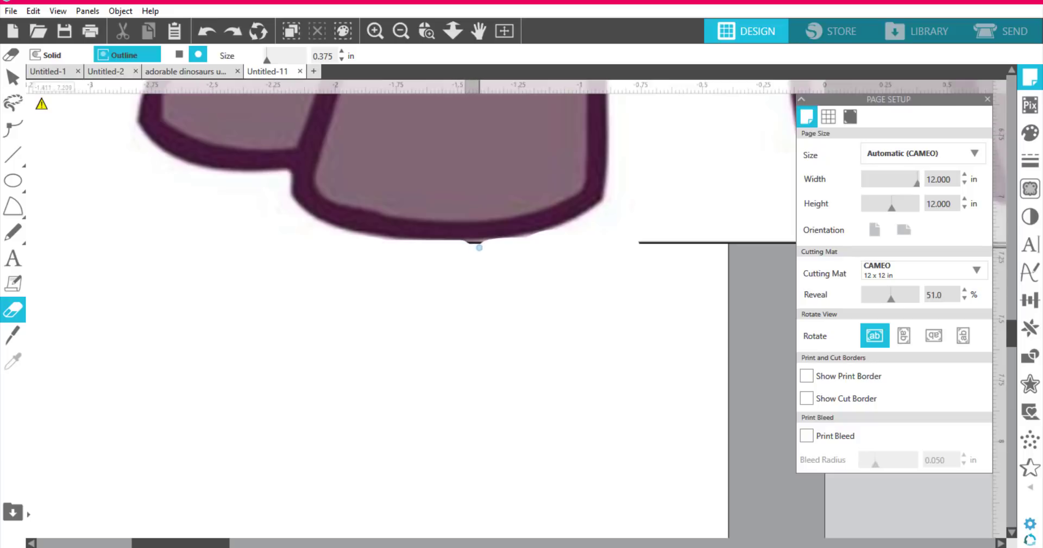
pyautogui.click(492, 244)
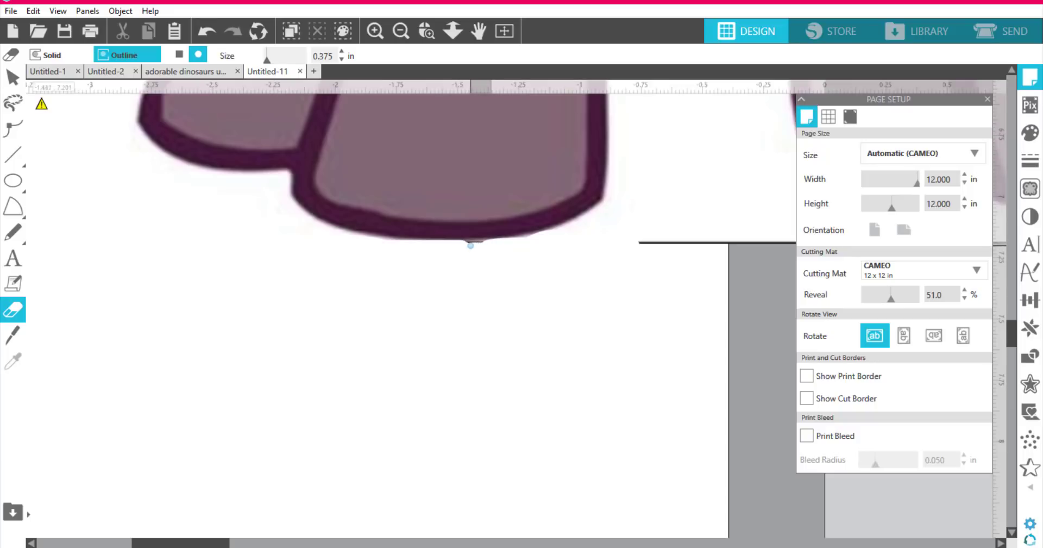
pyautogui.moveTo(470, 245); pyautogui.dragTo(456, 246)
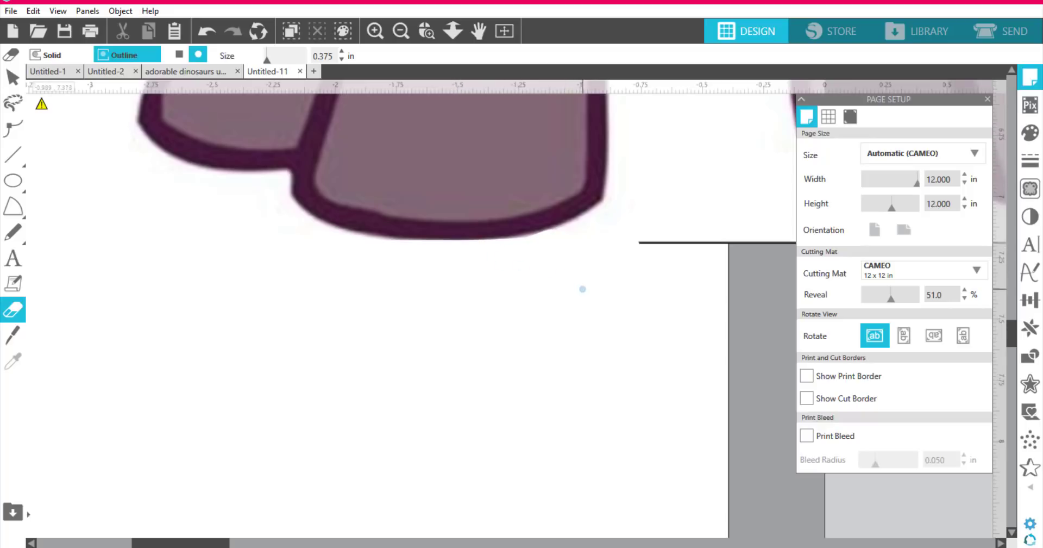
# Erase the border line between the front and hind feet as far as the mat's left edge
pyautogui.moveTo(649, 244); pyautogui.dragTo(736, 238)
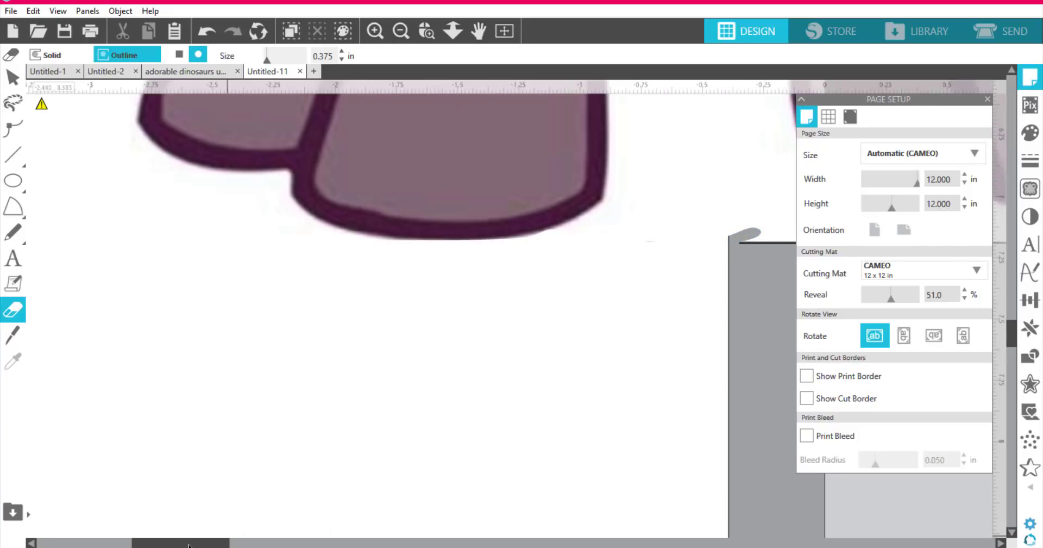
pyautogui.moveTo(184, 543); pyautogui.dragTo(268, 542)
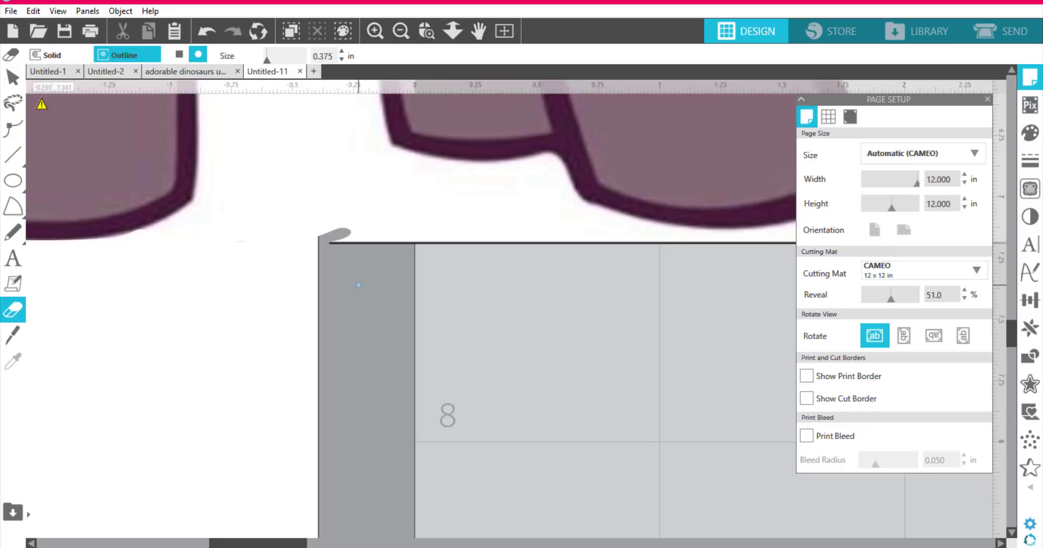
pyautogui.scroll(-8, 516, 300)
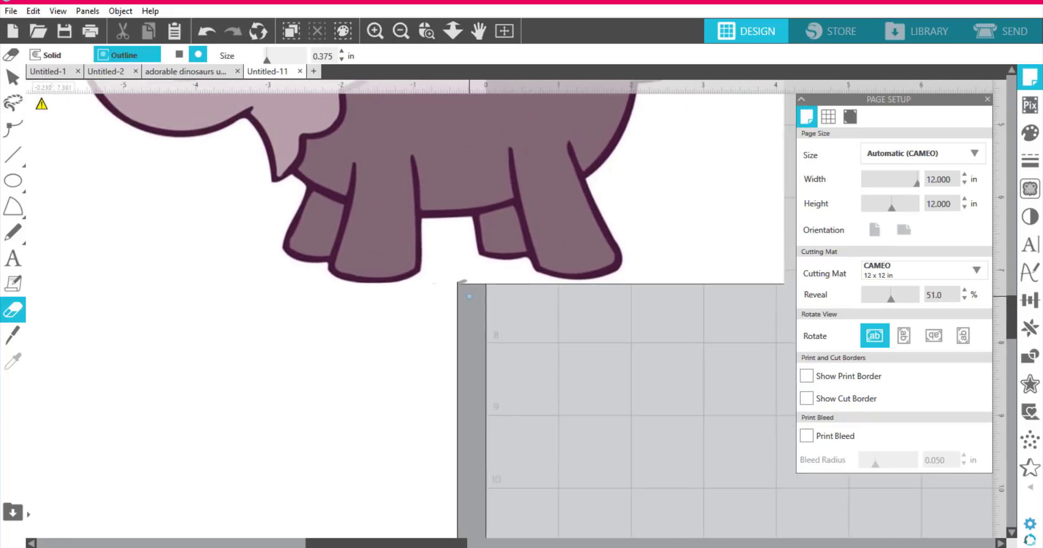
# Move the triceratops image left until it lies completely off the mat, and deselect it
pyautogui.click(13, 80)
pyautogui.moveTo(335, 164); pyautogui.dragTo(42, 209)
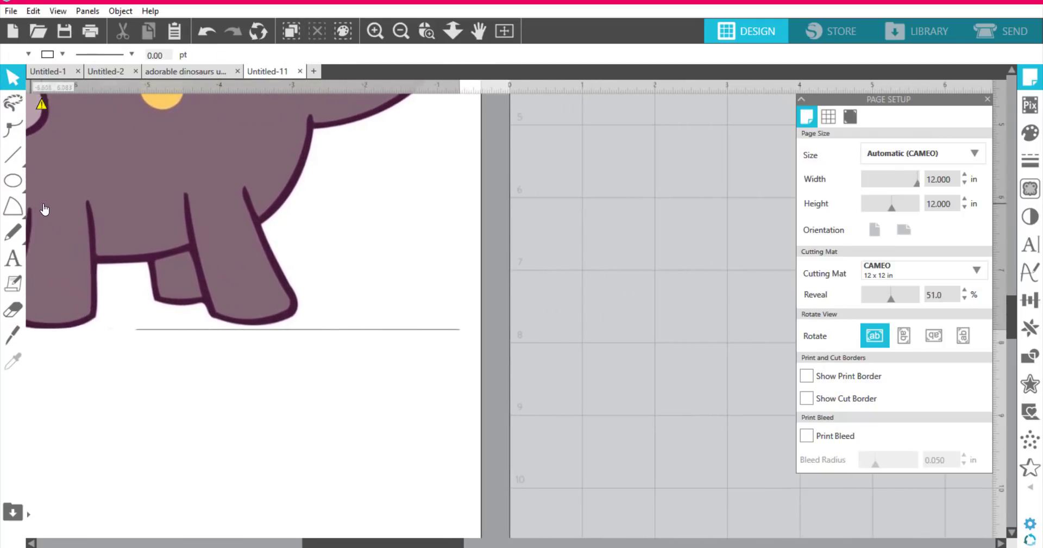
pyautogui.click(128, 343)
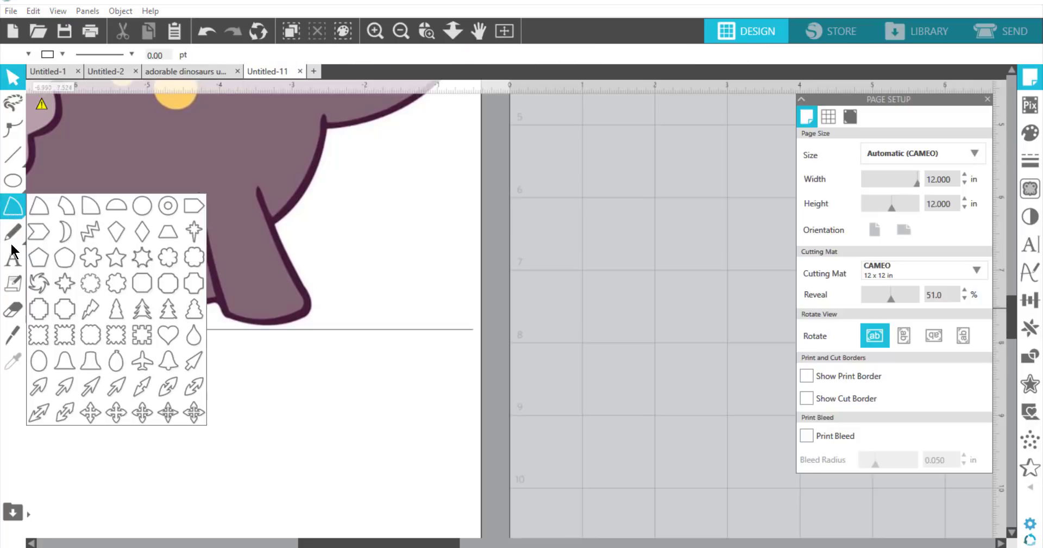
# Erase the remaining bottom border line under and behind the hind feet, enlarging the Eraser to 1.5 in for the last stretch
pyautogui.click(14, 312)
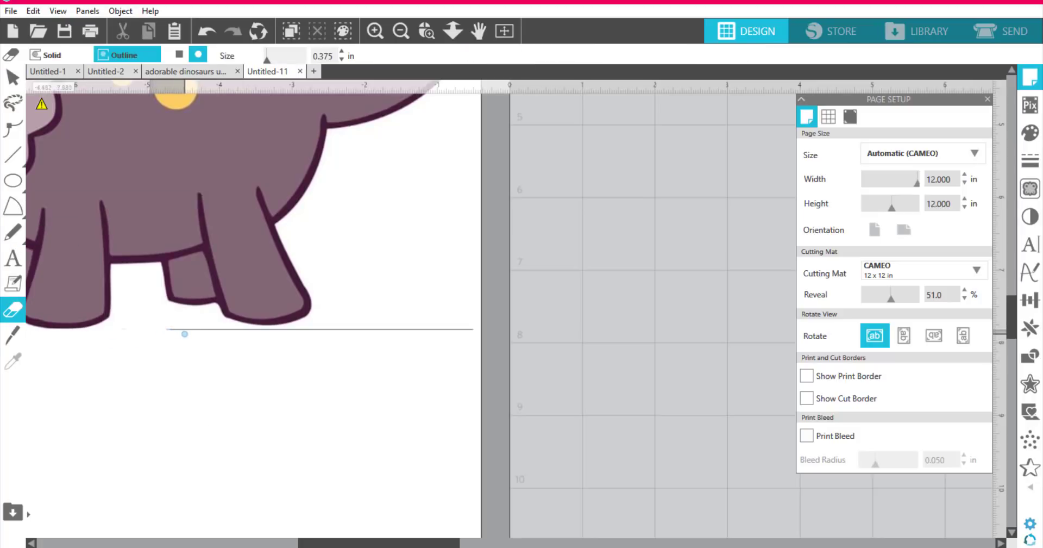
pyautogui.moveTo(179, 329); pyautogui.dragTo(345, 333)
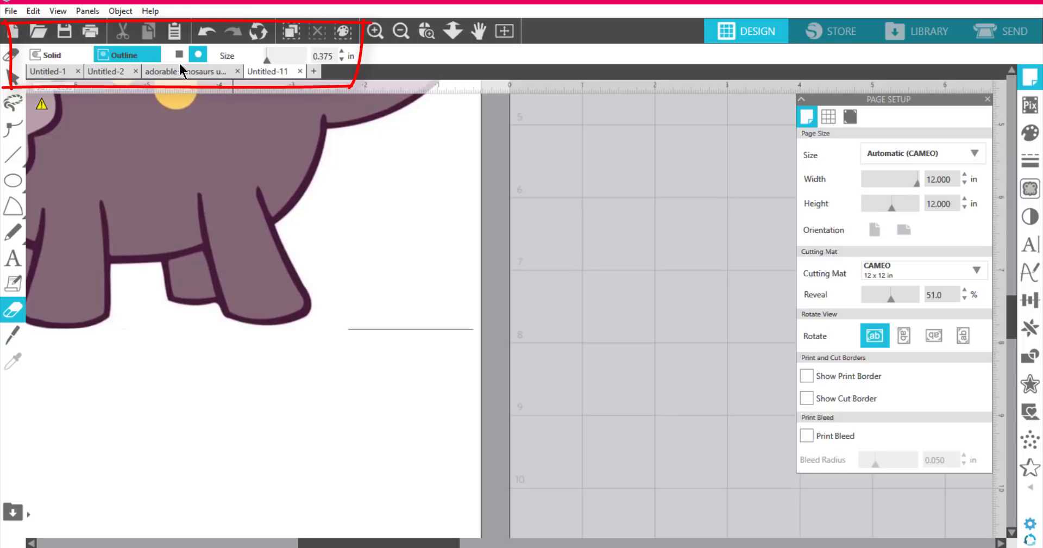
pyautogui.moveTo(266, 60); pyautogui.dragTo(279, 60)
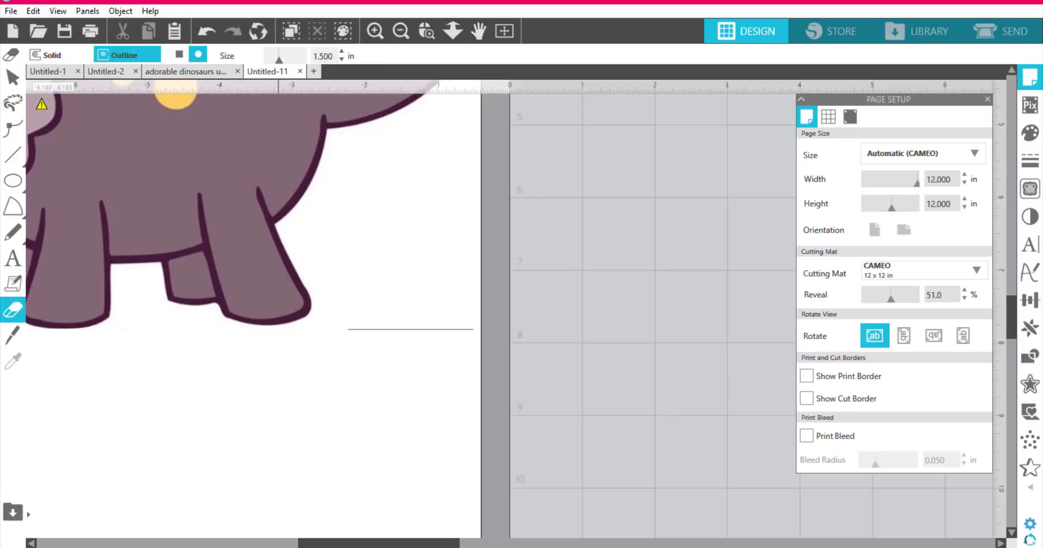
pyautogui.moveTo(357, 338)
pyautogui.mouseDown()
pyautogui.moveTo(354, 328)
pyautogui.moveTo(444, 313)
pyautogui.moveTo(474, 322)
pyautogui.moveTo(431, 329)
pyautogui.mouseUp()
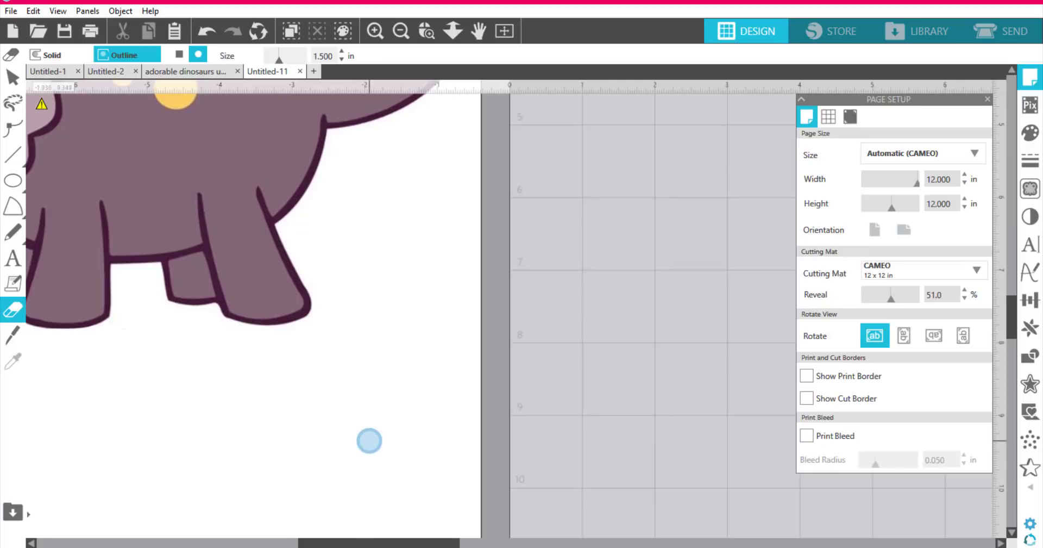
pyautogui.scroll(-3, 369, 440)
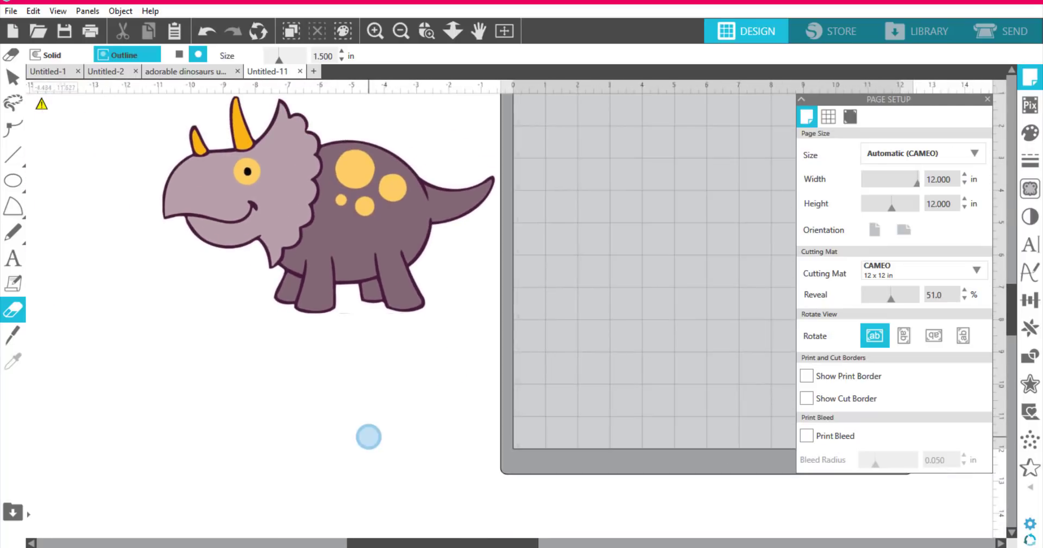
# Move the cleaned triceratops image back onto the upper part of the mat and deselect it
pyautogui.click(11, 82)
pyautogui.moveTo(257, 219); pyautogui.dragTo(631, 230)
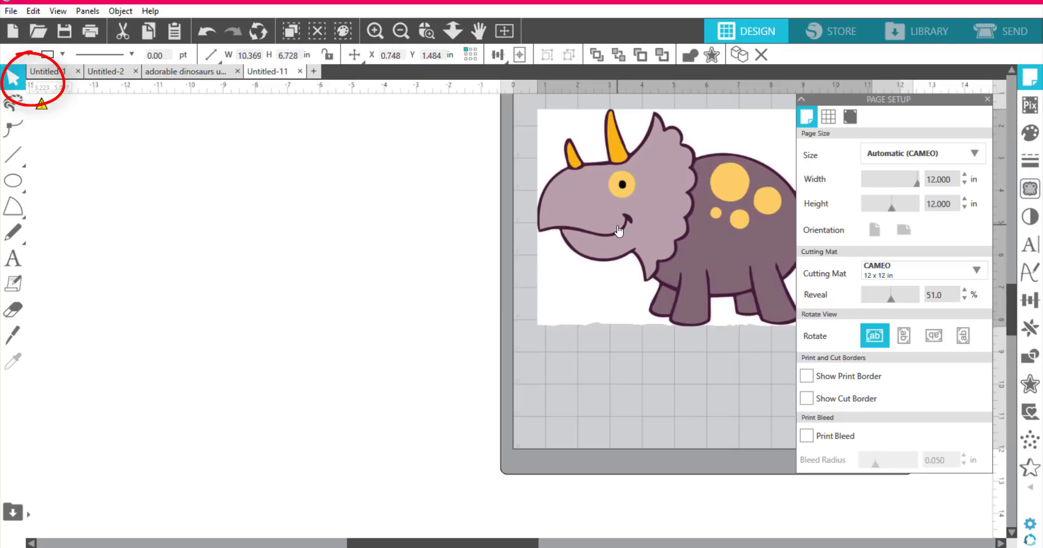
pyautogui.click(469, 517)
pyautogui.moveTo(462, 543); pyautogui.dragTo(548, 546)
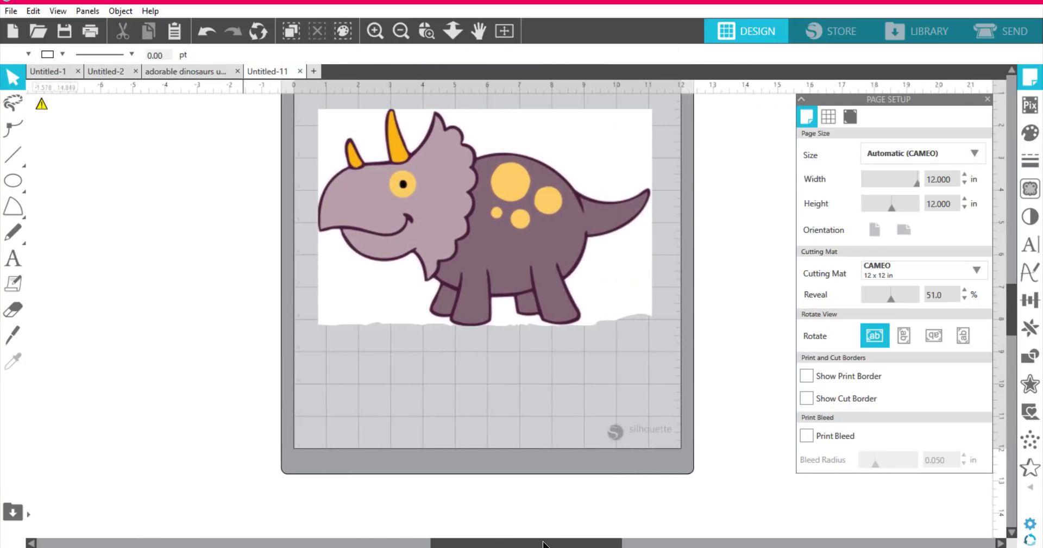
# Start a trace and select an area about 11.1 by 7.1 in around the whole triceratops image
pyautogui.click(913, 266)
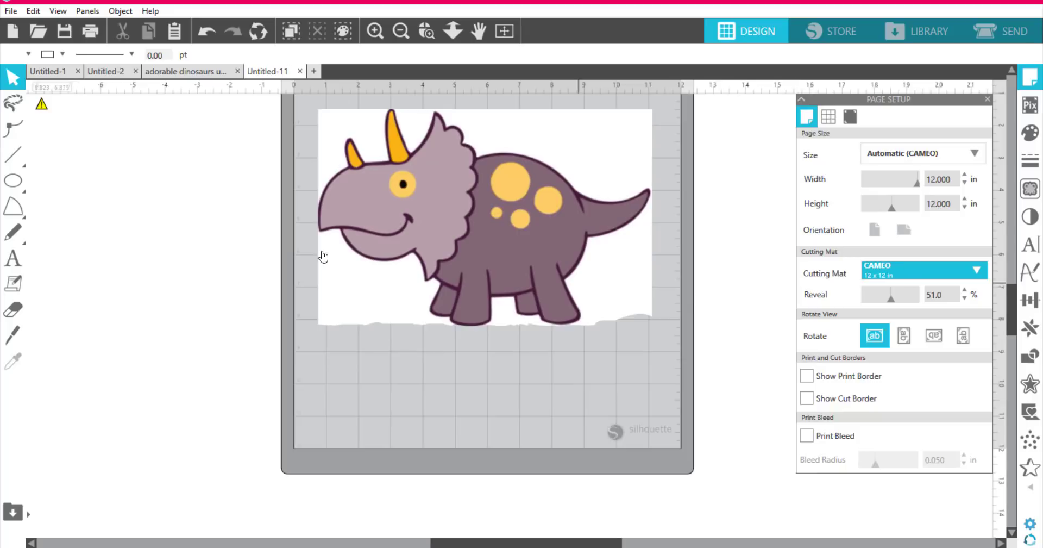
pyautogui.click(1039, 296)
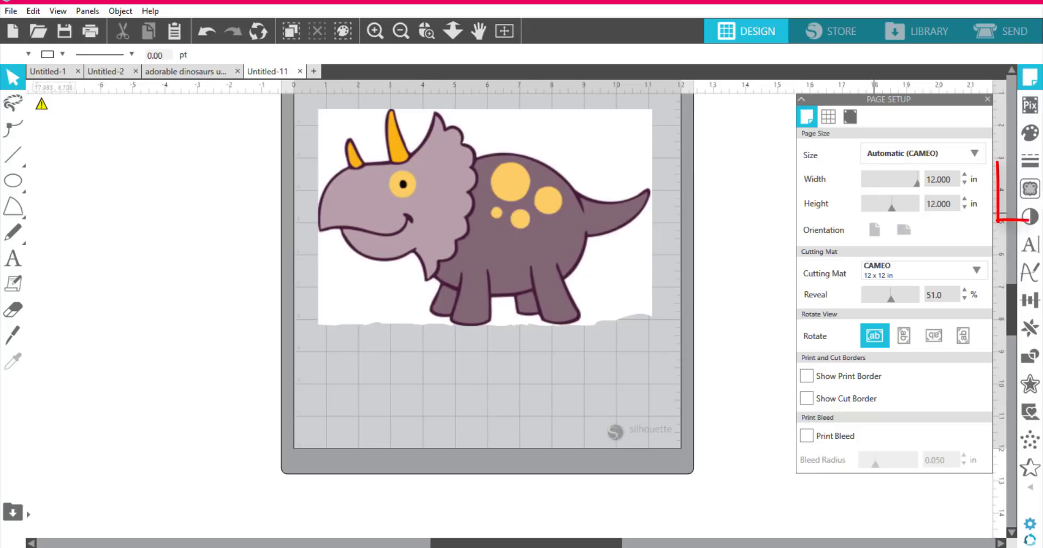
pyautogui.click(1037, 195)
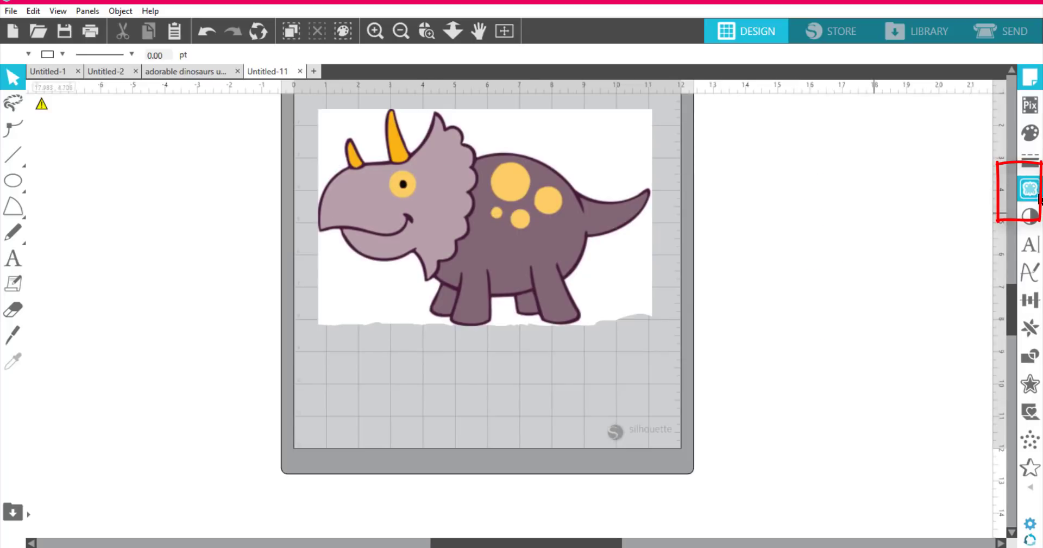
pyautogui.click(876, 158)
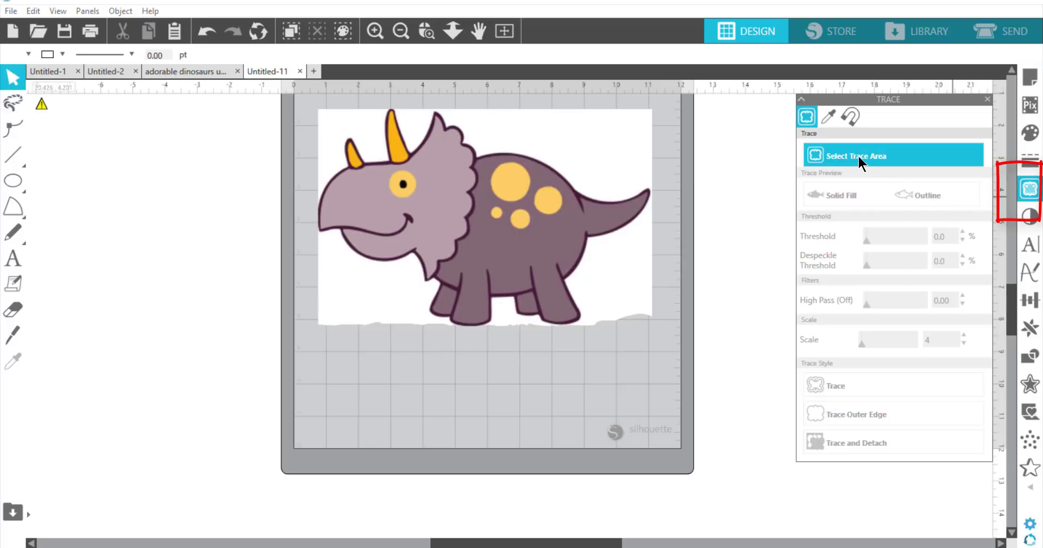
pyautogui.click(924, 164)
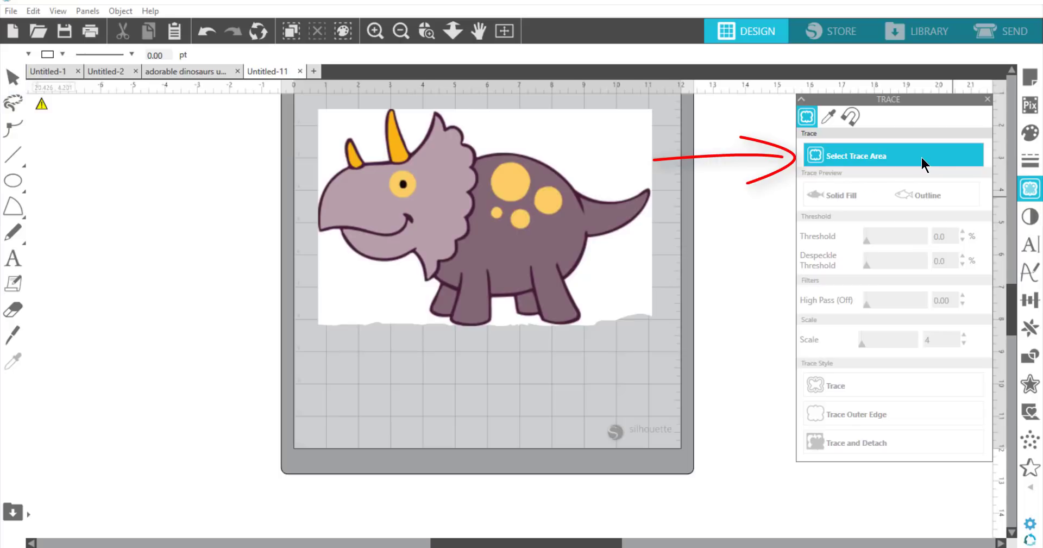
pyautogui.moveTo(312, 105)
pyautogui.mouseDown()
pyautogui.moveTo(669, 321)
pyautogui.moveTo(671, 335)
pyautogui.mouseUp()
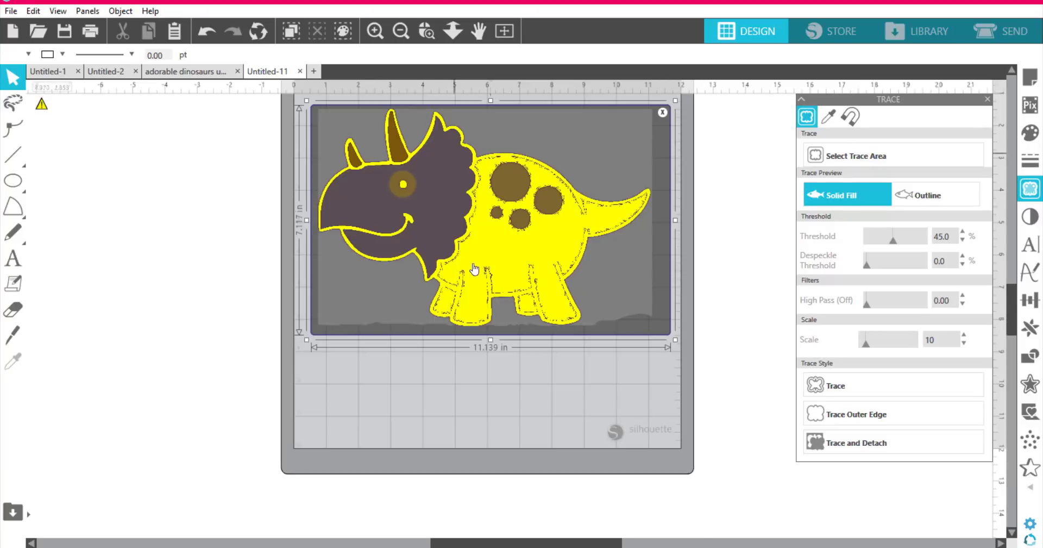
# Try trace thresholds of 35, 23, 16 and 24 %, and settle on 31 %
pyautogui.click(888, 241)
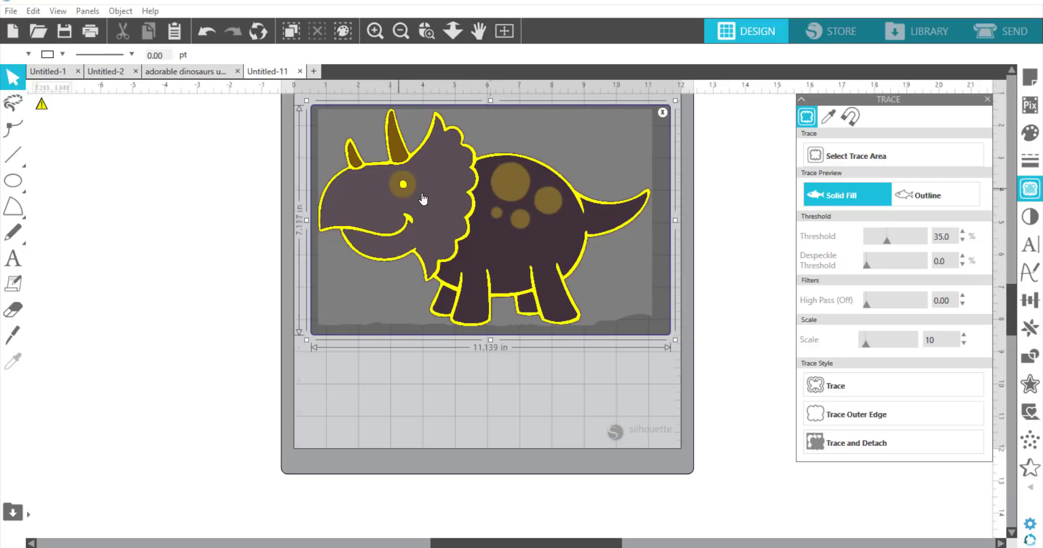
pyautogui.click(879, 239)
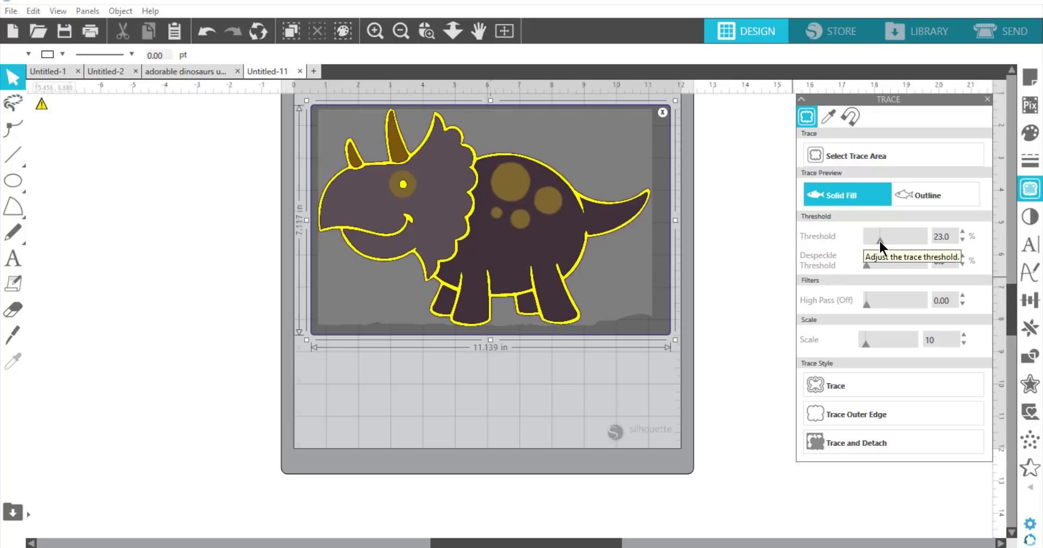
pyautogui.click(875, 239)
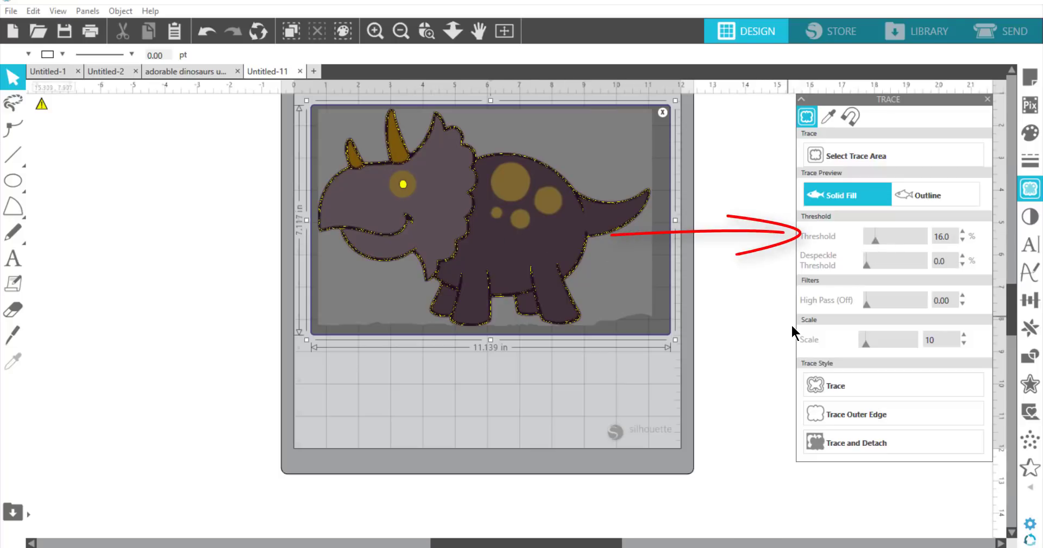
pyautogui.click(879, 238)
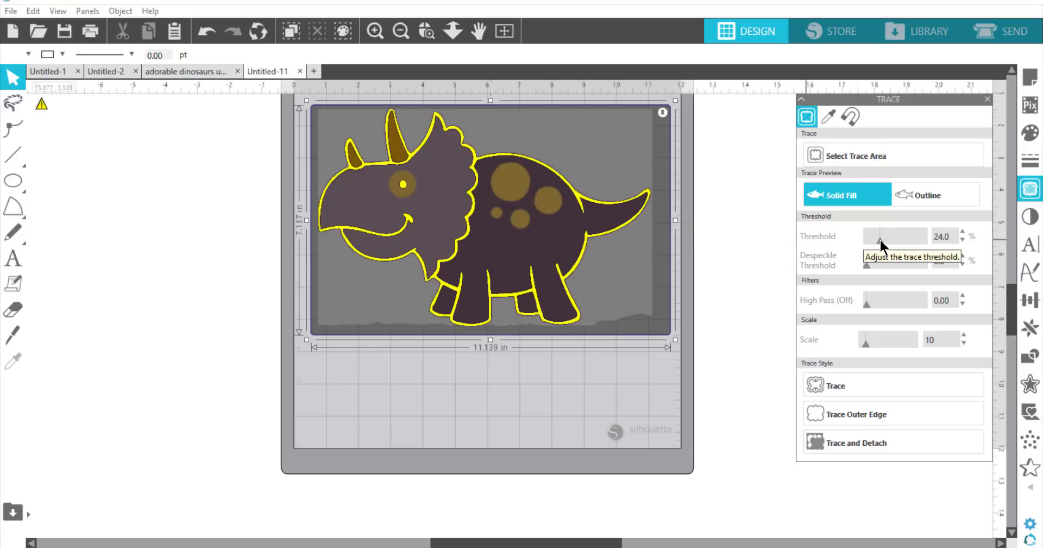
pyautogui.moveTo(887, 238)
pyautogui.mouseDown()
pyautogui.moveTo(899, 237)
pyautogui.moveTo(884, 239)
pyautogui.mouseUp()
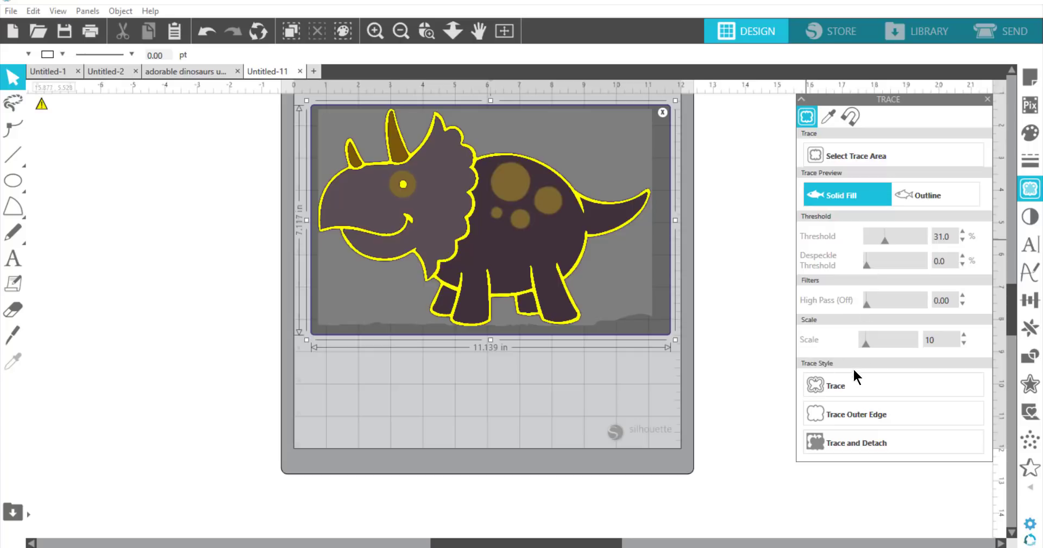
# Trace the triceratops with the standard Trace style and move the original image below the traced outlines
pyautogui.click(818, 390)
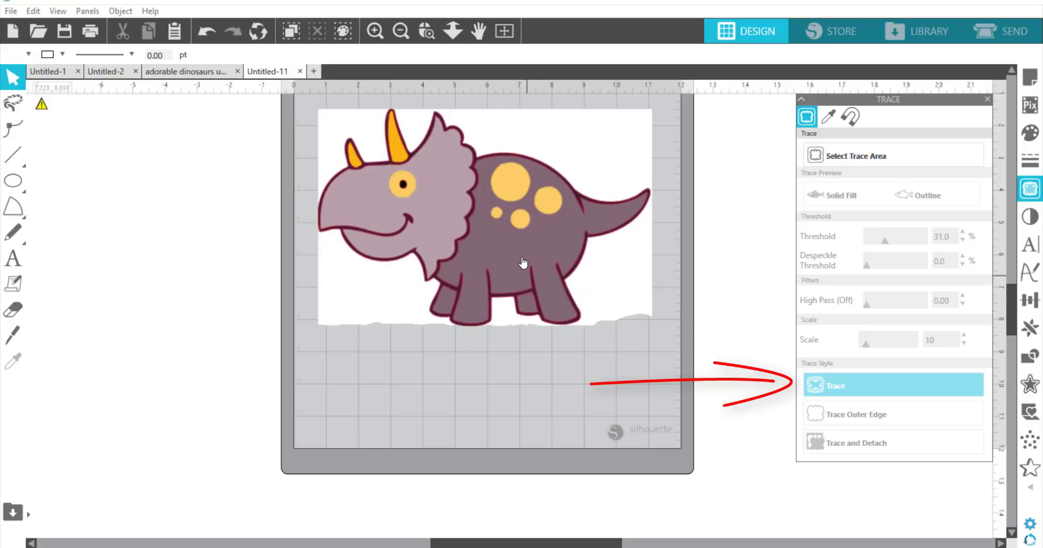
pyautogui.moveTo(522, 251)
pyautogui.mouseDown()
pyautogui.moveTo(513, 481)
pyautogui.moveTo(534, 496)
pyautogui.mouseUp()
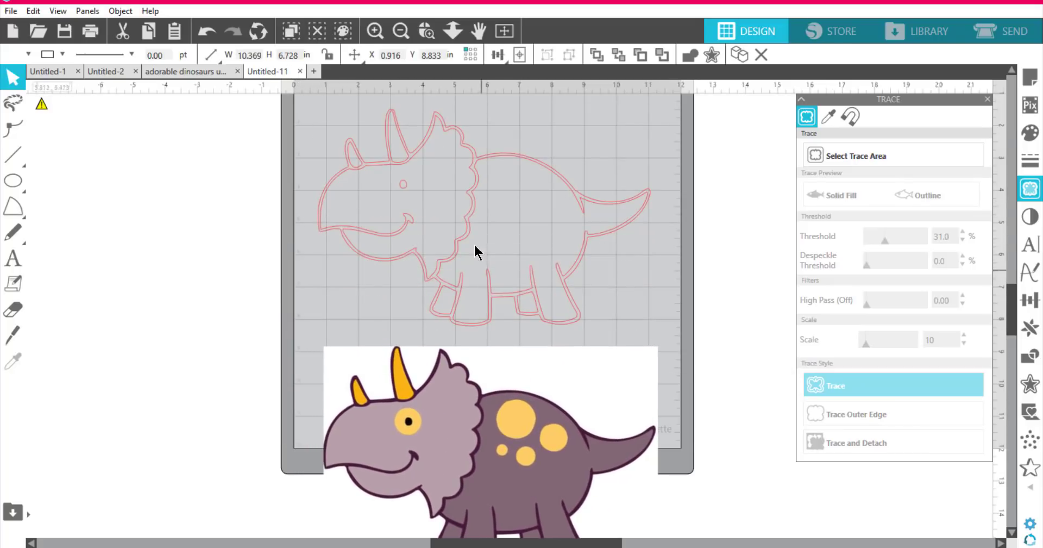
pyautogui.click(467, 227)
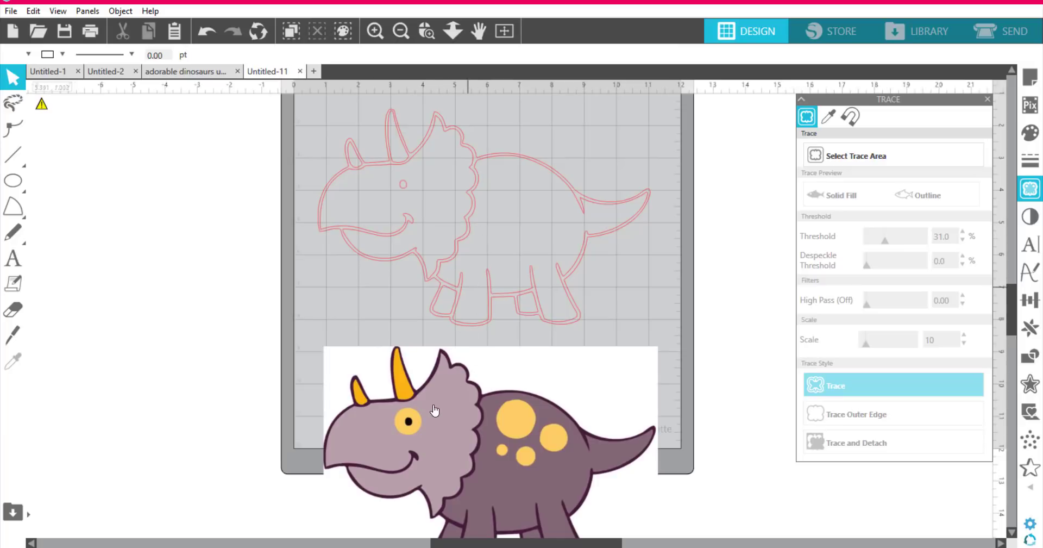
pyautogui.moveTo(448, 418)
pyautogui.mouseDown()
pyautogui.moveTo(422, 381)
pyautogui.moveTo(449, 404)
pyautogui.mouseUp()
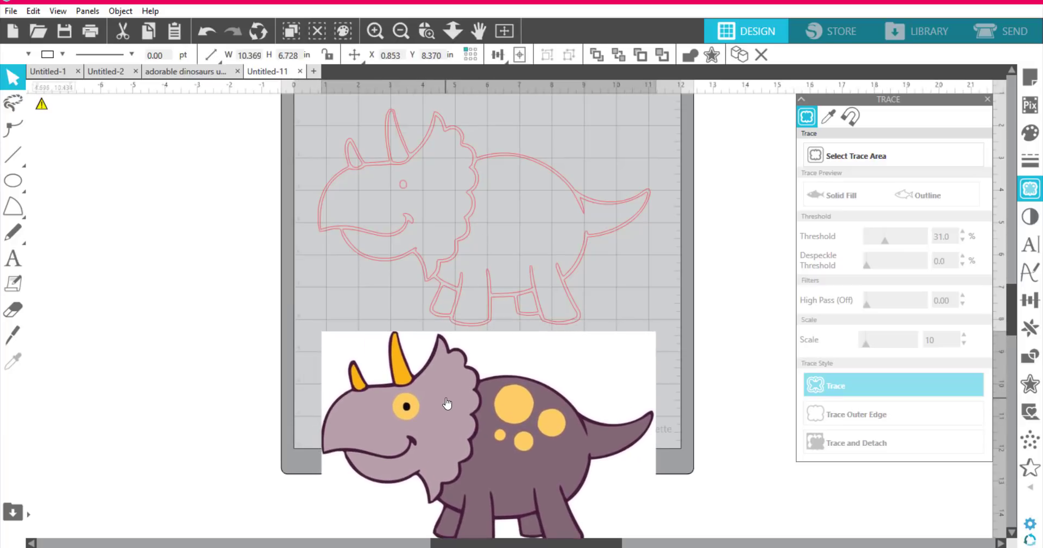
# Move the original triceratops image slightly lower and select a trace area about 8.4 by 4.6 in covering its eye and body spots
pyautogui.scroll(-2, 641, 288)
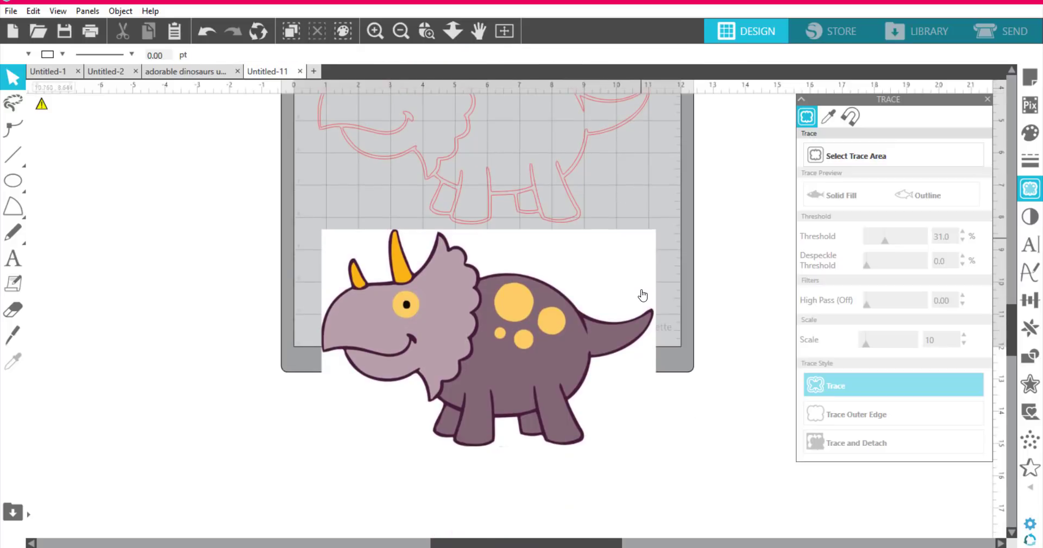
pyautogui.moveTo(525, 337); pyautogui.dragTo(525, 359)
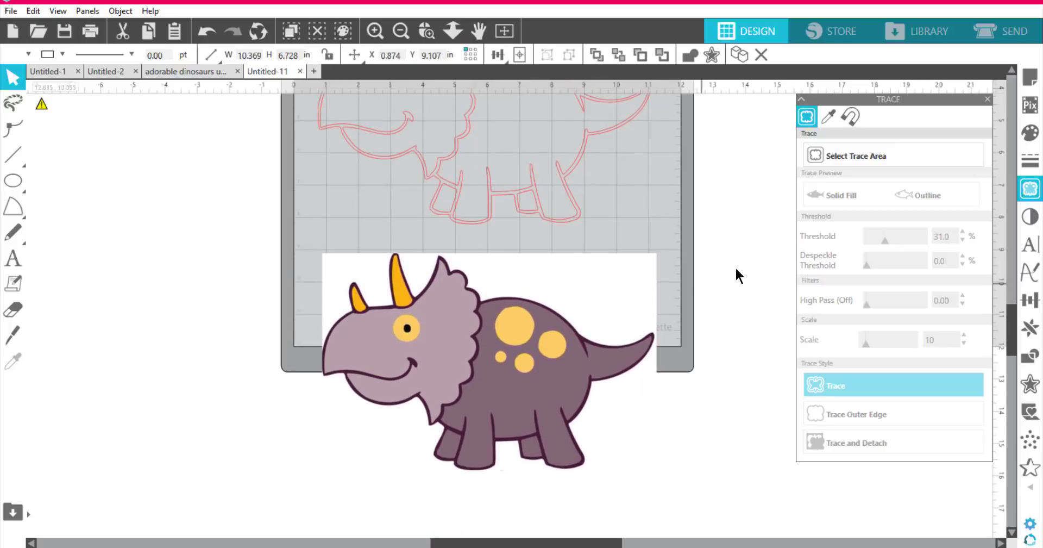
pyautogui.click(858, 157)
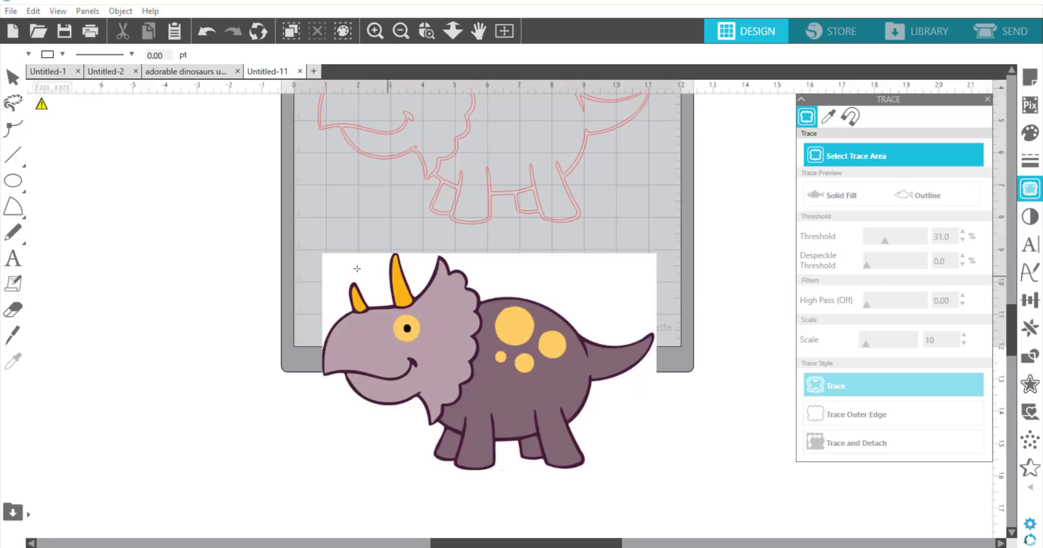
pyautogui.moveTo(325, 249)
pyautogui.mouseDown()
pyautogui.moveTo(447, 296)
pyautogui.moveTo(596, 398)
pyautogui.mouseUp()
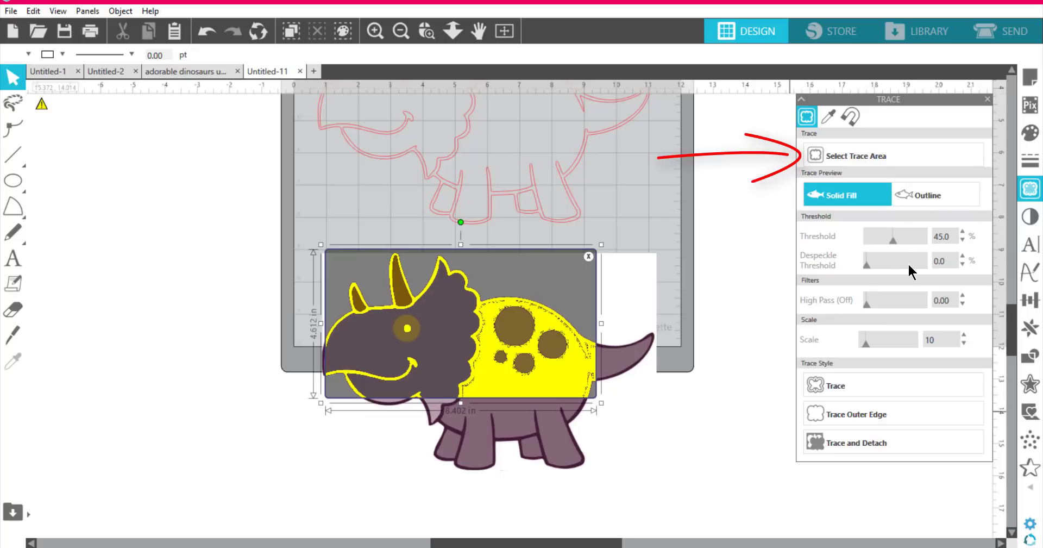
# Try trace thresholds of 76, 63, 73 and 72 %, and settle on 70 %
pyautogui.click(911, 239)
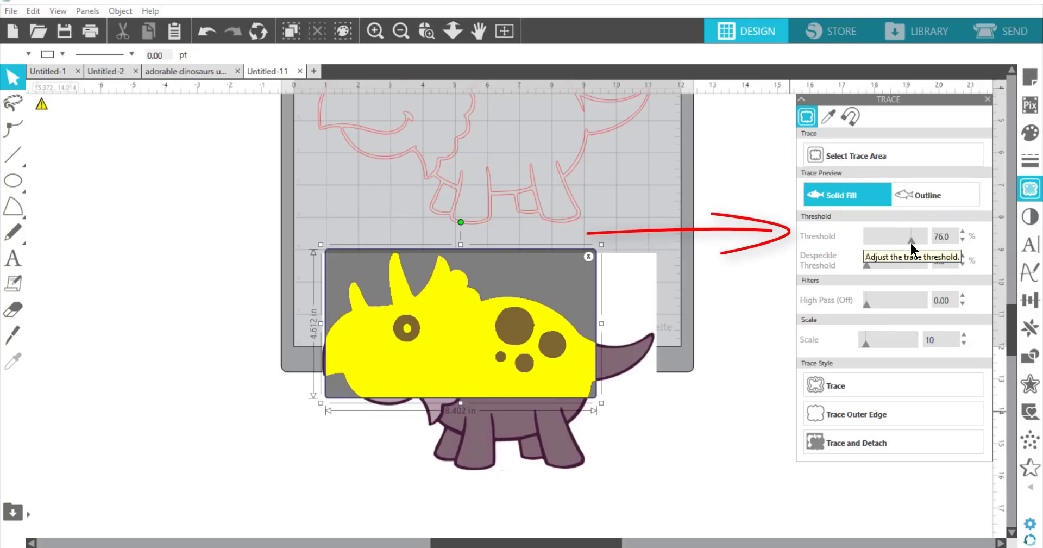
pyautogui.click(902, 238)
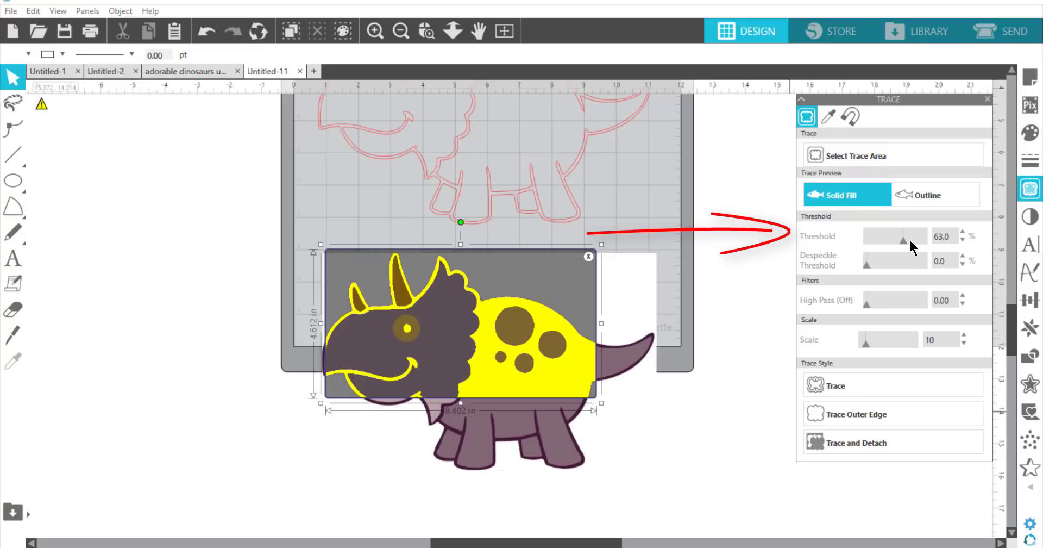
pyautogui.click(908, 238)
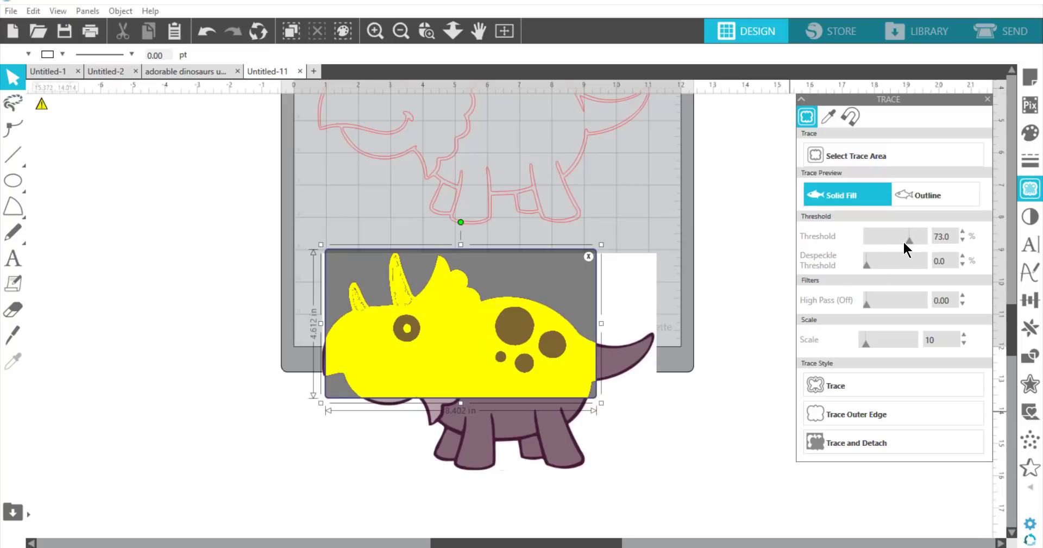
pyautogui.click(903, 240)
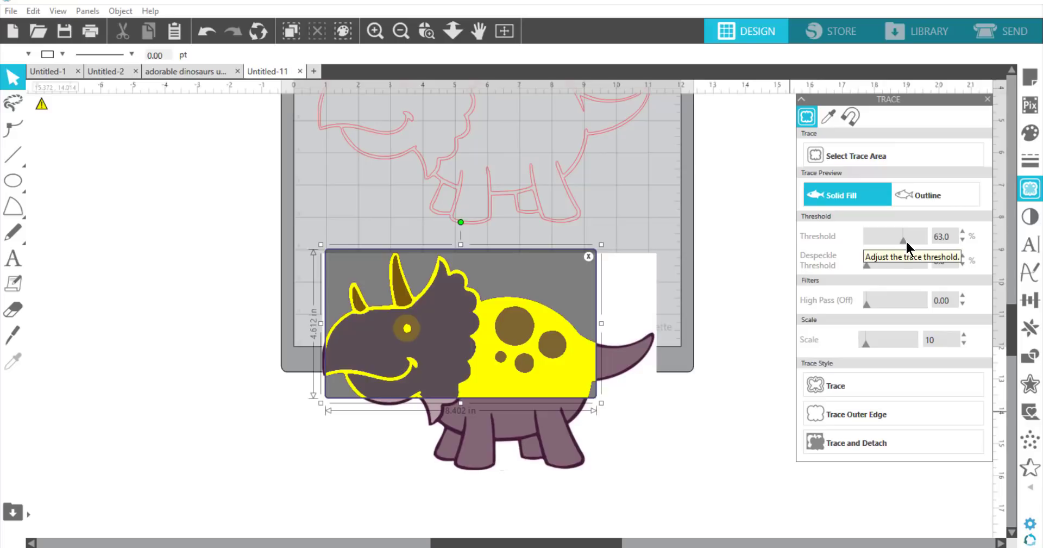
pyautogui.click(908, 239)
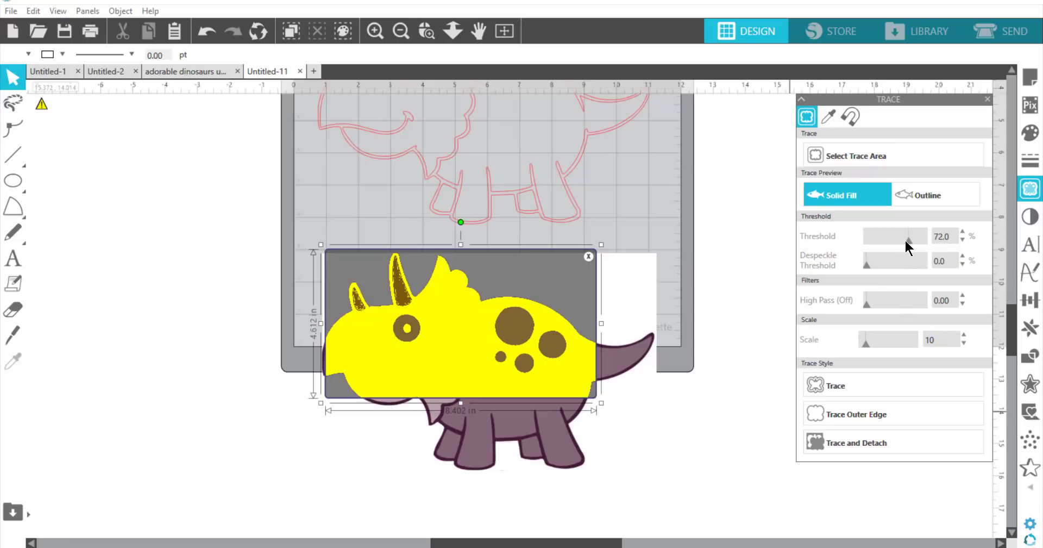
pyautogui.click(905, 239)
# Trace the selected area with the standard Trace style, move the original image off the mat to the left, and deselect it
pyautogui.click(817, 387)
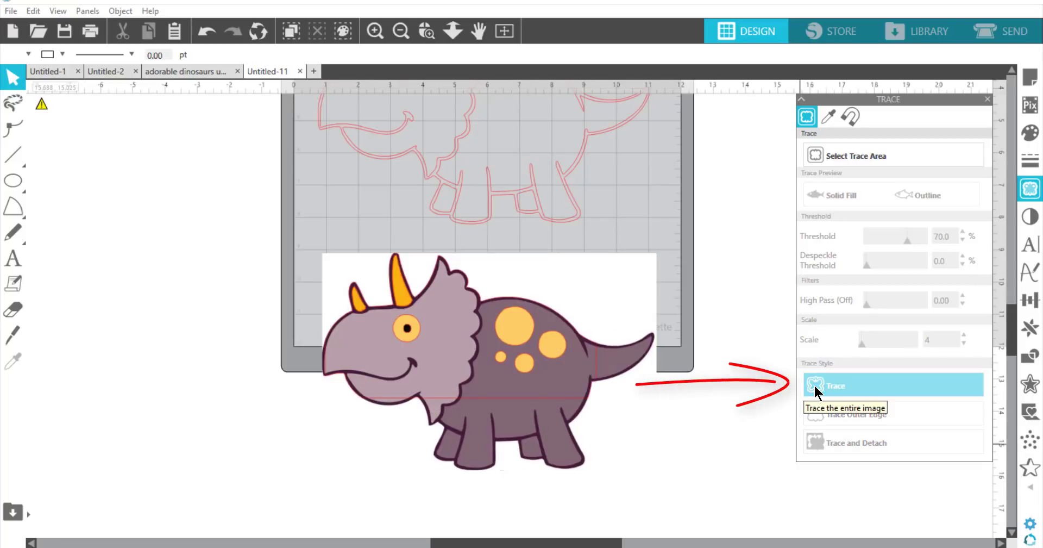
pyautogui.moveTo(487, 341)
pyautogui.mouseDown()
pyautogui.moveTo(323, 352)
pyautogui.moveTo(211, 408)
pyautogui.moveTo(158, 244)
pyautogui.moveTo(143, 143)
pyautogui.moveTo(115, 138)
pyautogui.mouseUp()
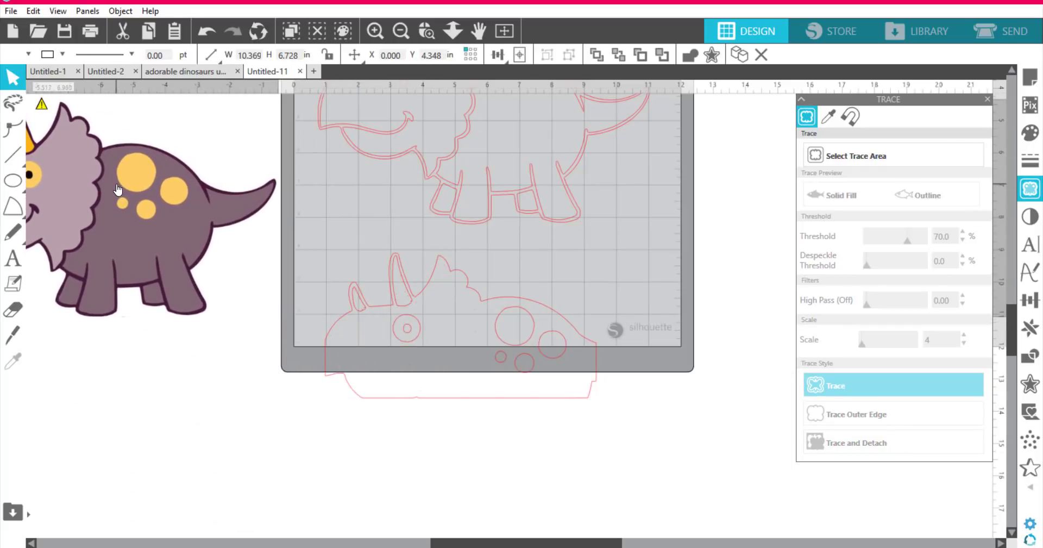
pyautogui.click(432, 380)
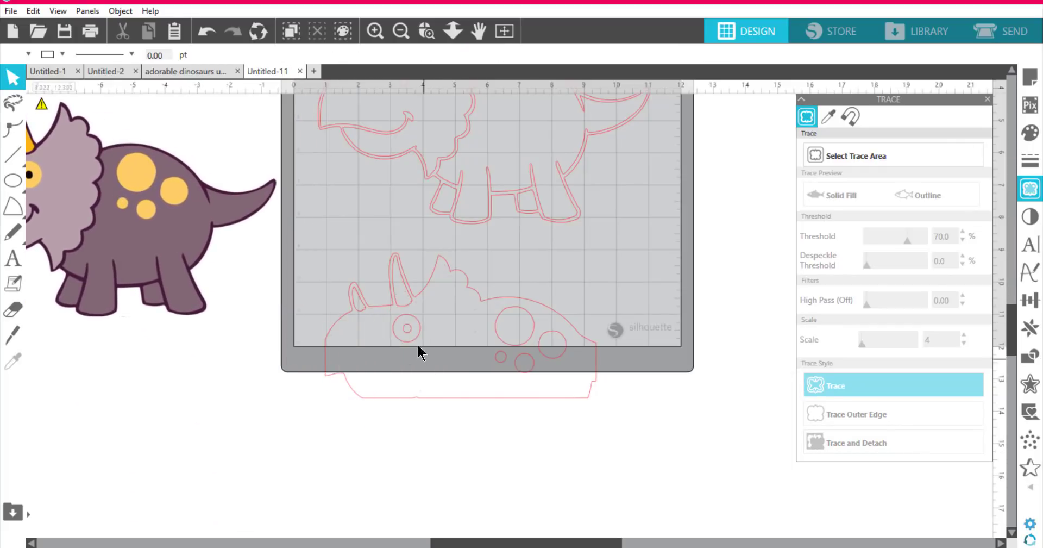
# Release the compound path of the new partial trace and deselect its pieces
pyautogui.click(429, 294)
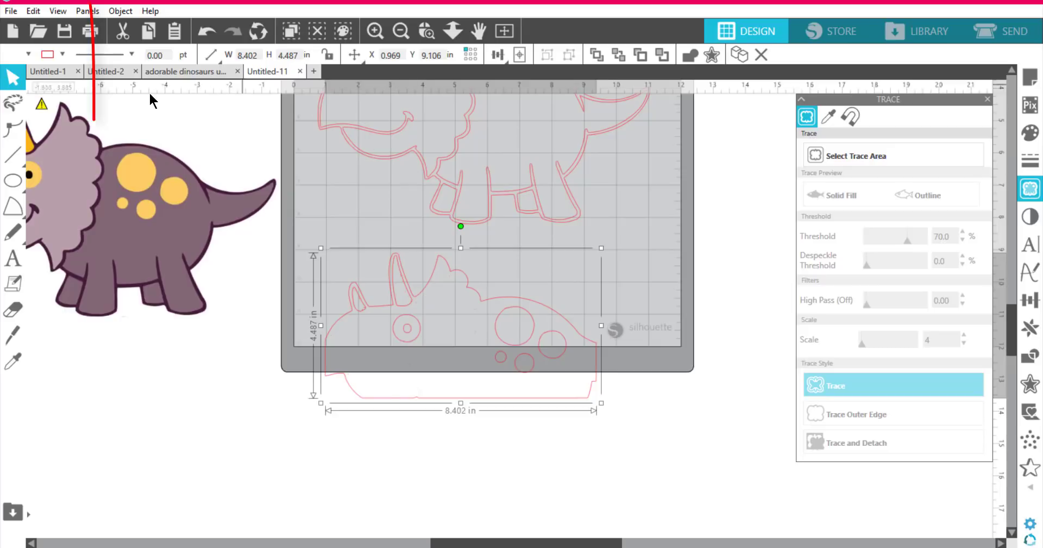
pyautogui.click(121, 11)
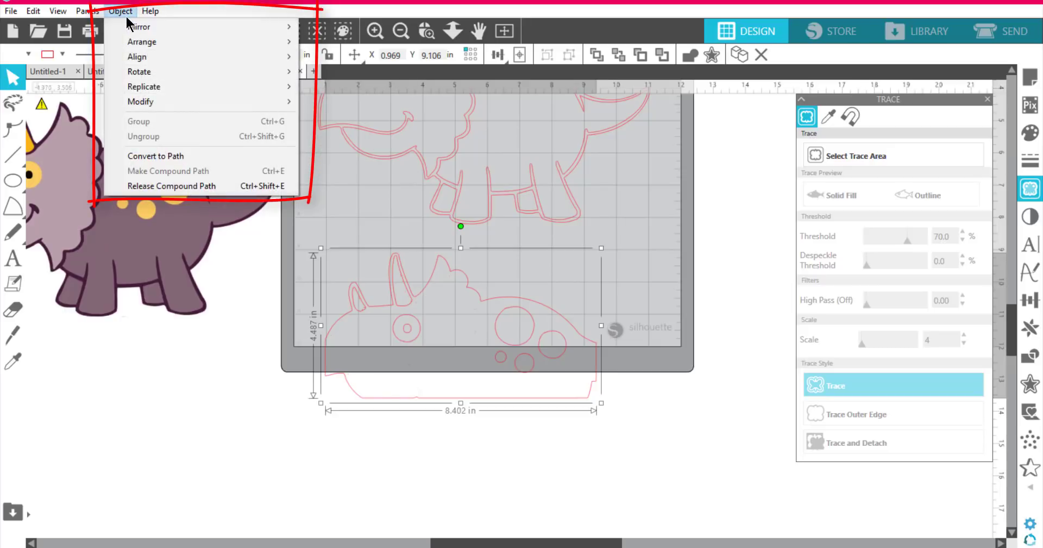
pyautogui.click(239, 186)
pyautogui.click(694, 467)
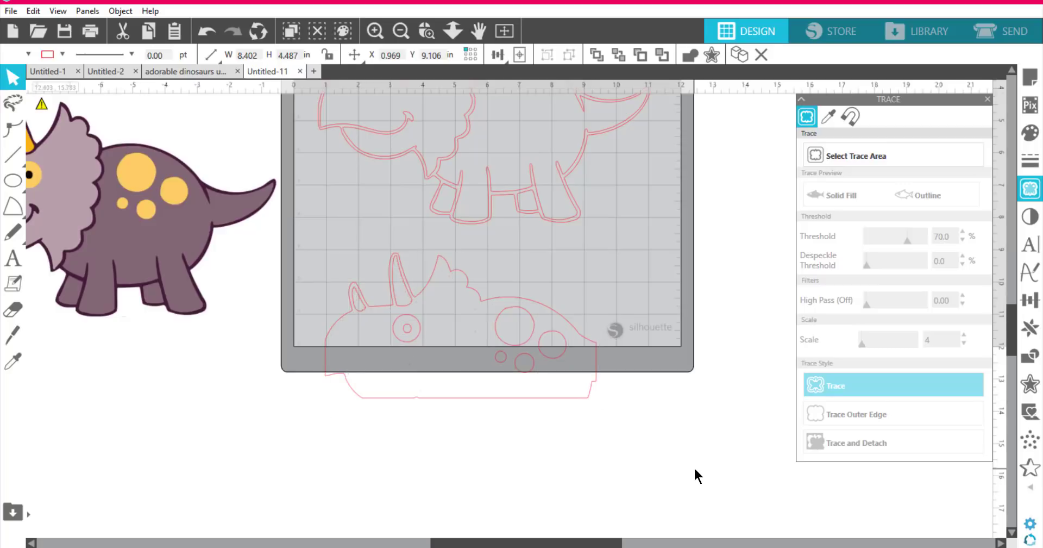
# Fill the four body spots and the outer eye circle with orange and move them together up beside the first traced outline's legs
pyautogui.click(516, 346)
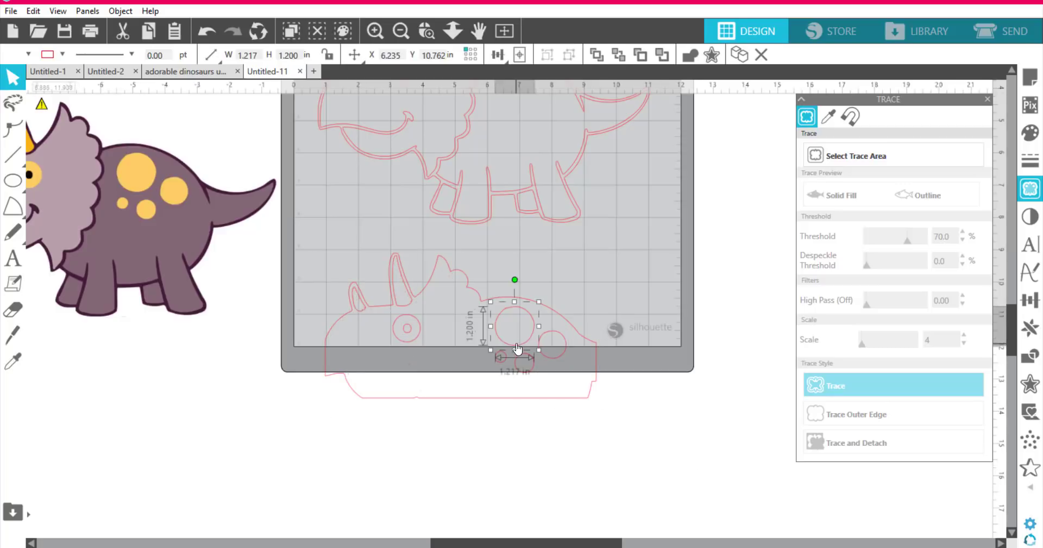
pyautogui.keyDown('shift'); pyautogui.click(557, 356); pyautogui.keyUp('shift')
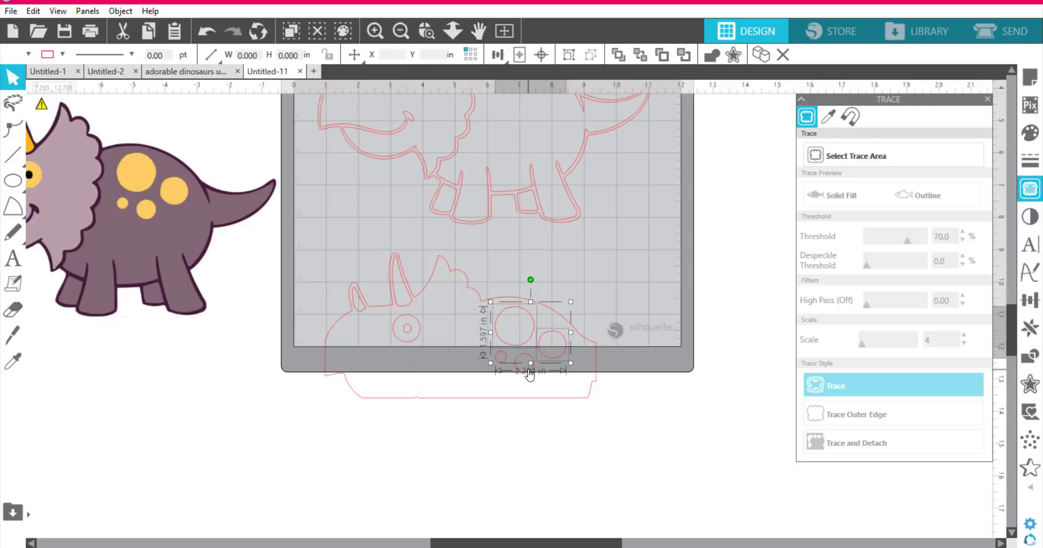
pyautogui.keyDown('shift'); pyautogui.click(500, 360); pyautogui.keyUp('shift')
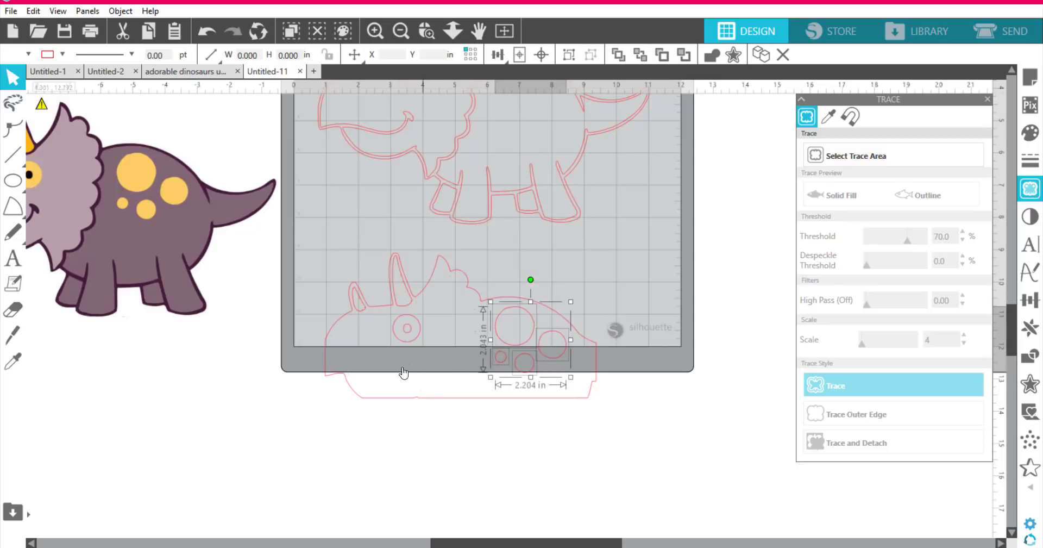
pyautogui.keyDown('shift'); pyautogui.click(409, 343); pyautogui.keyUp('shift')
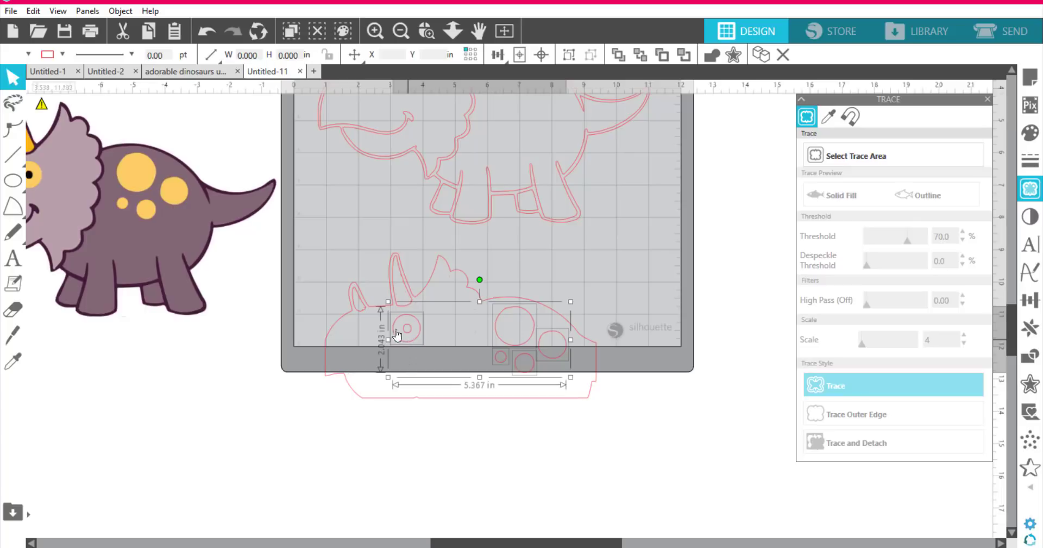
pyautogui.click(28, 55)
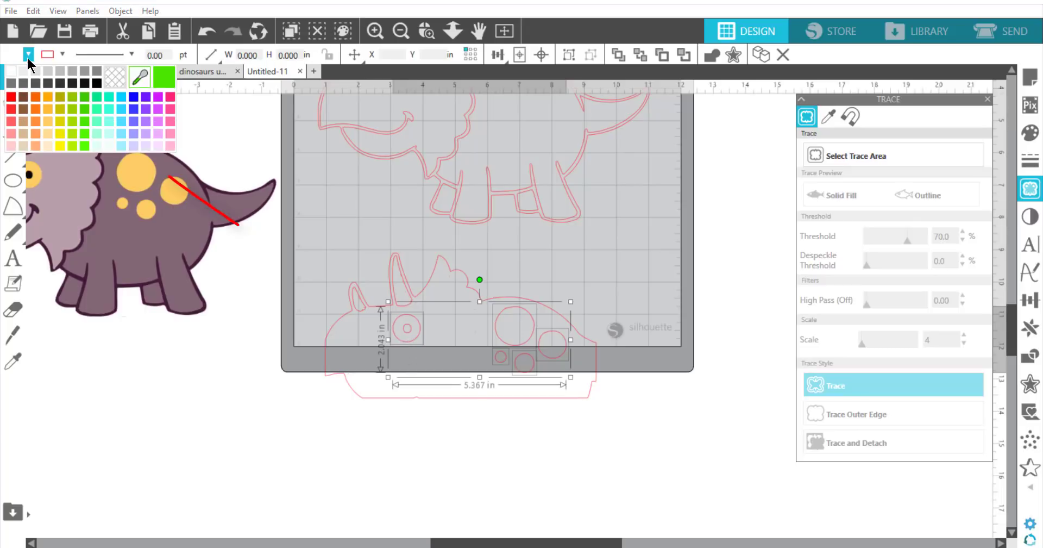
pyautogui.click(48, 97)
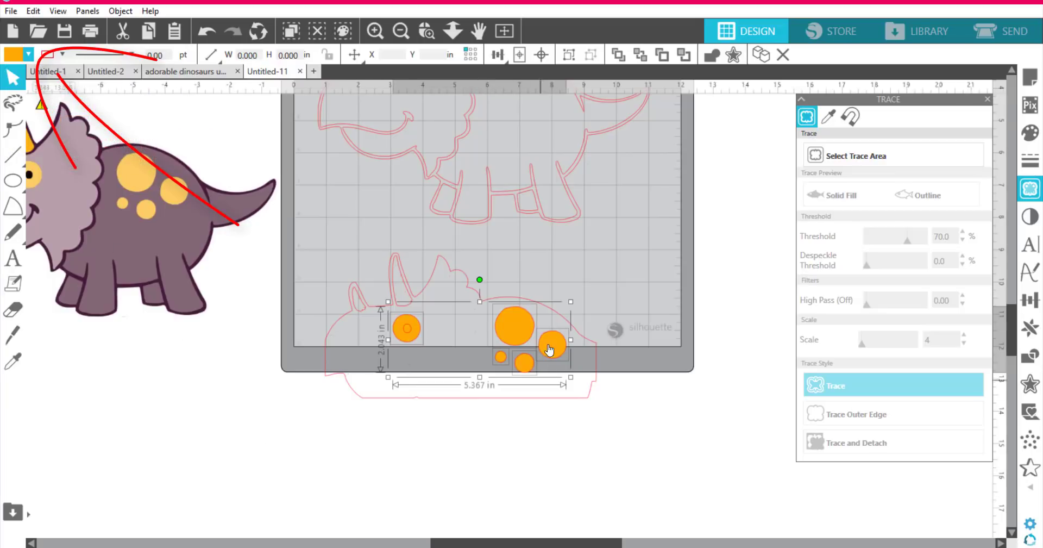
pyautogui.moveTo(524, 342); pyautogui.dragTo(618, 179)
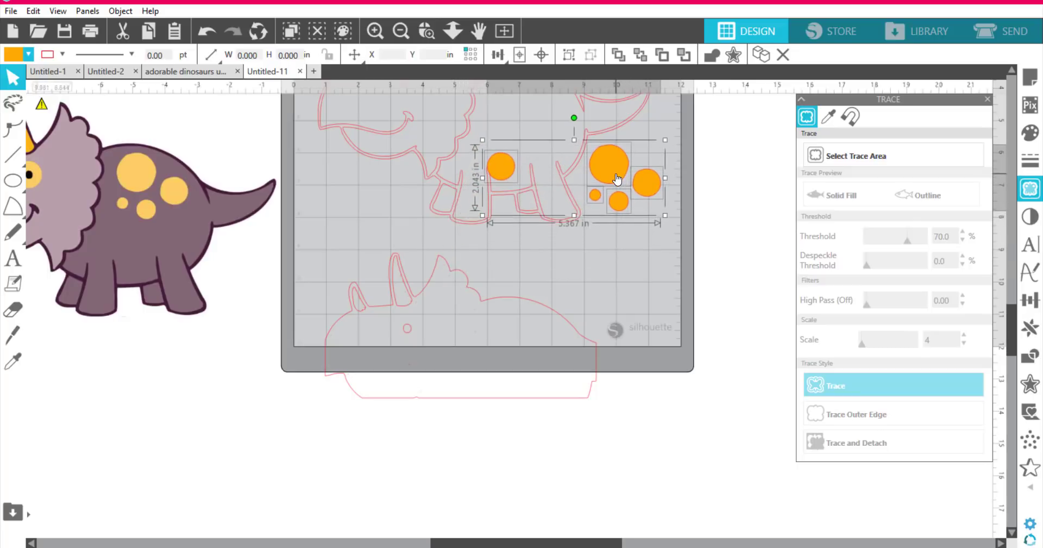
# Fill the small pupil shape with black and place it on the orange eye circle
pyautogui.doubleClick(407, 329)
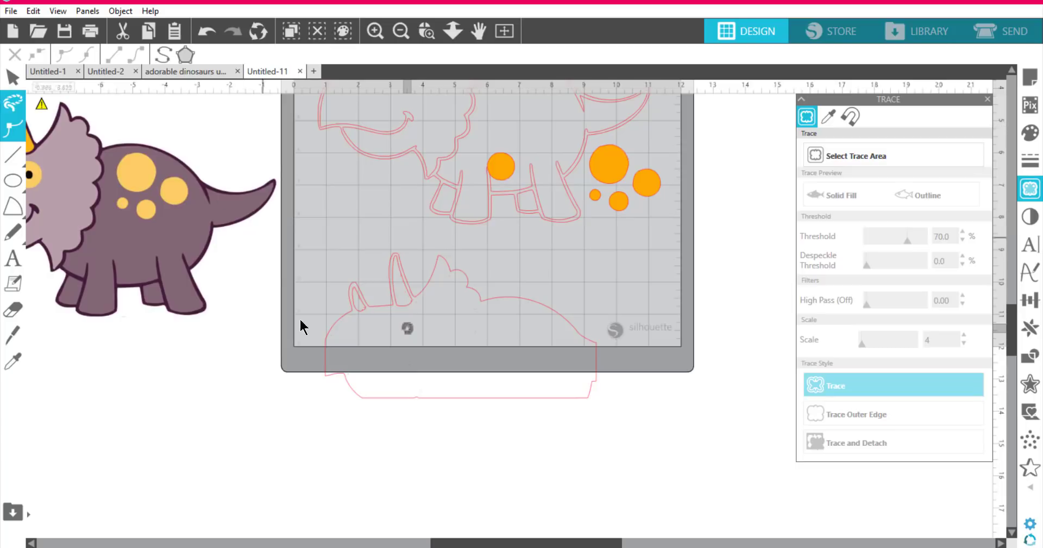
pyautogui.click(14, 84)
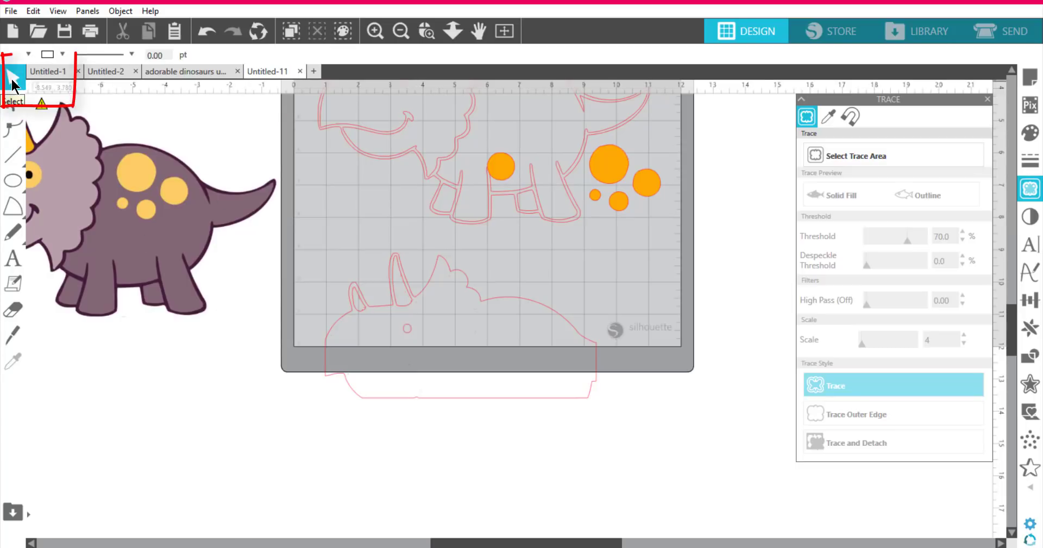
pyautogui.click(409, 332)
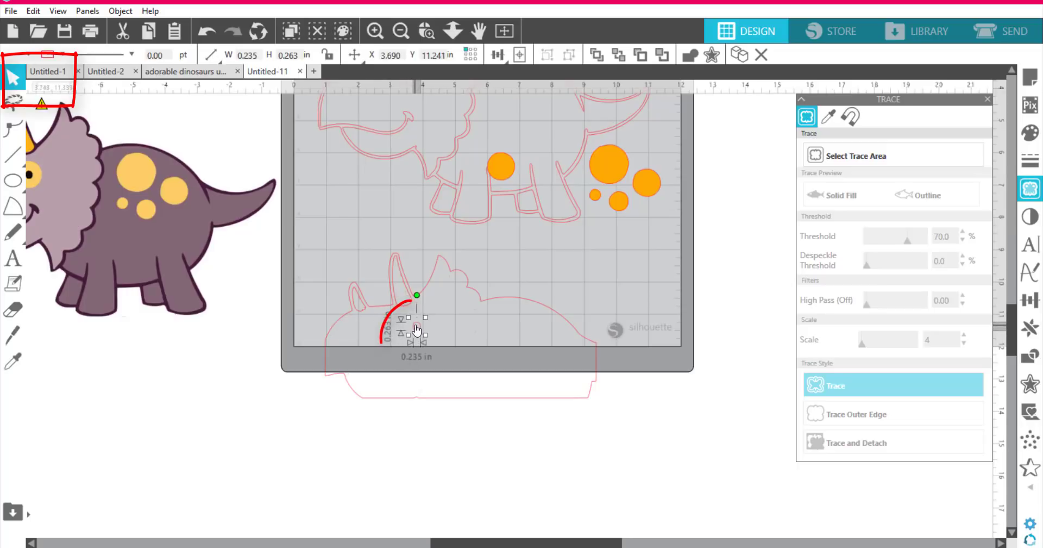
pyautogui.click(16, 56)
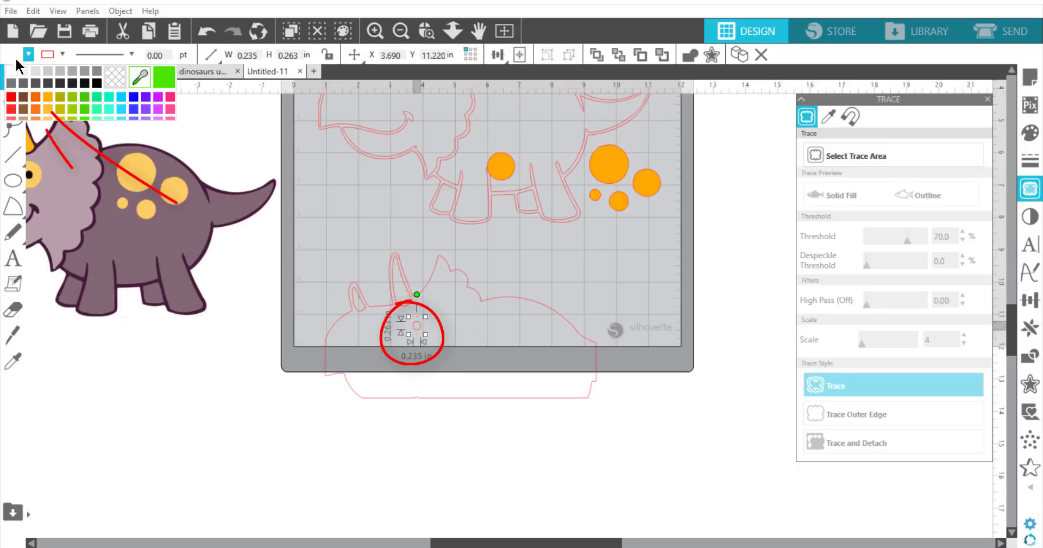
pyautogui.click(98, 82)
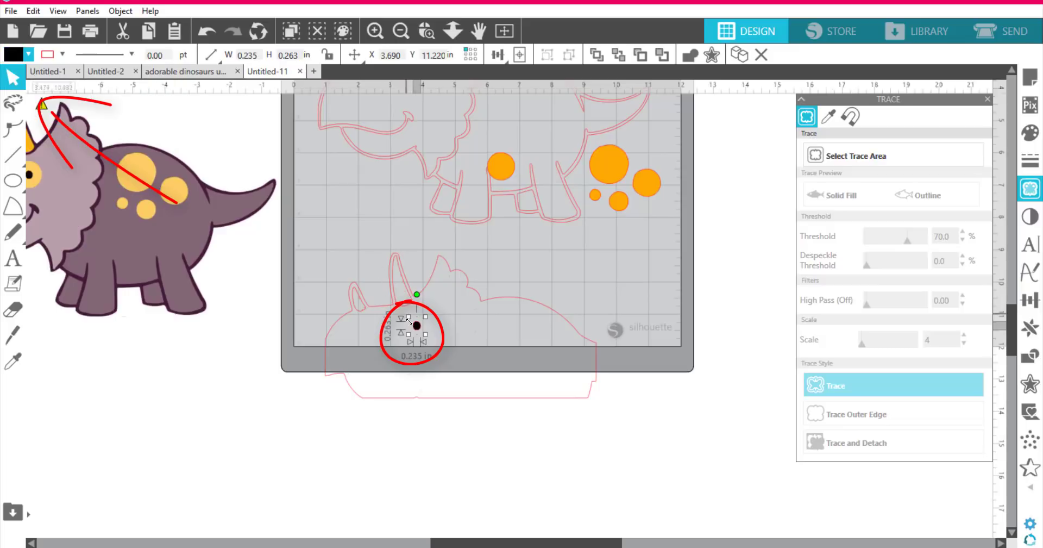
pyautogui.moveTo(416, 333); pyautogui.dragTo(505, 177)
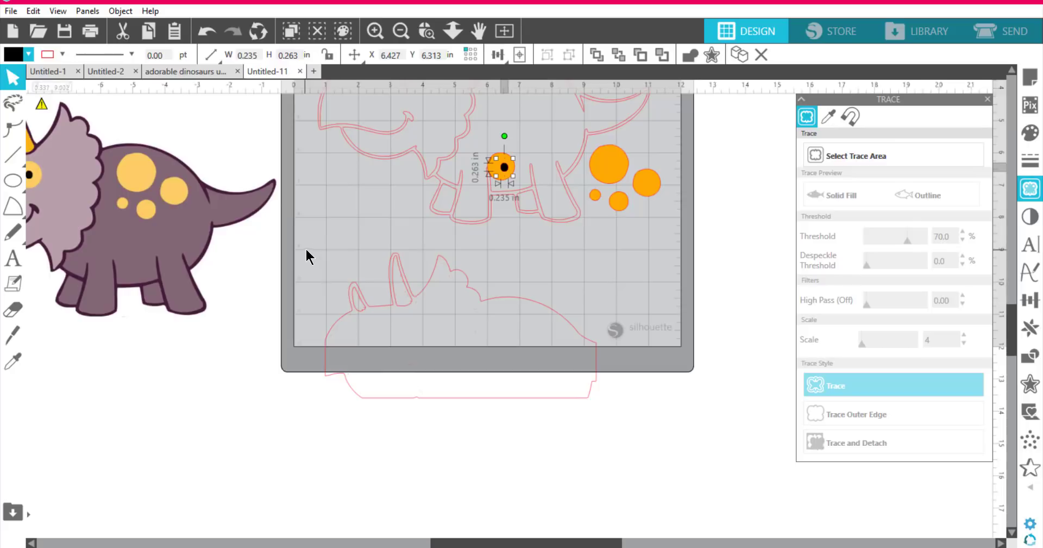
# Delete the leftover body and horn outlines of the partial trace
pyautogui.click(503, 314)
pyautogui.moveTo(630, 453); pyautogui.dragTo(644, 456)
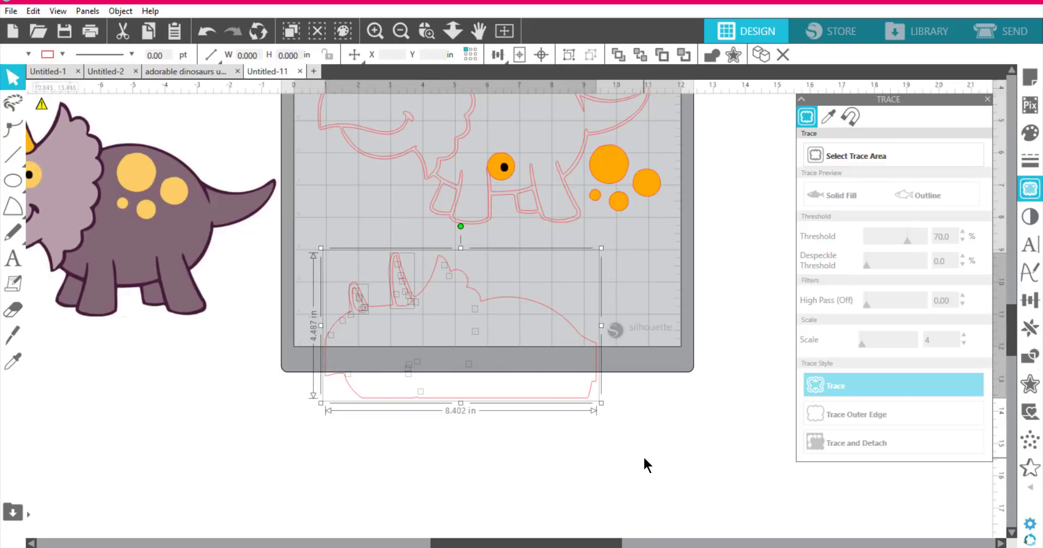
pyautogui.press('Delete')
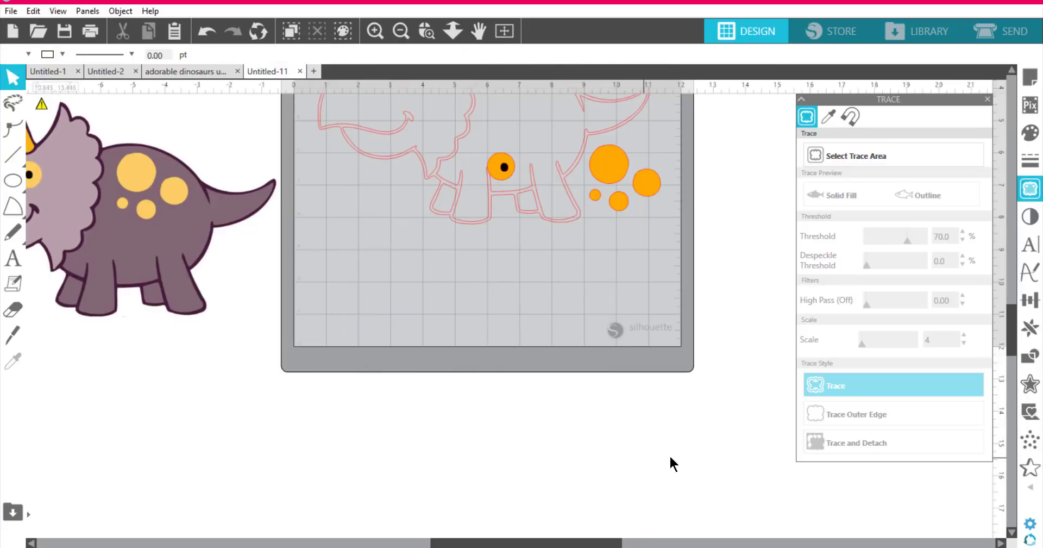
# Move the black pupil and the orange eye circle down to the empty lower part of the mat
pyautogui.scroll(1, 643, 403)
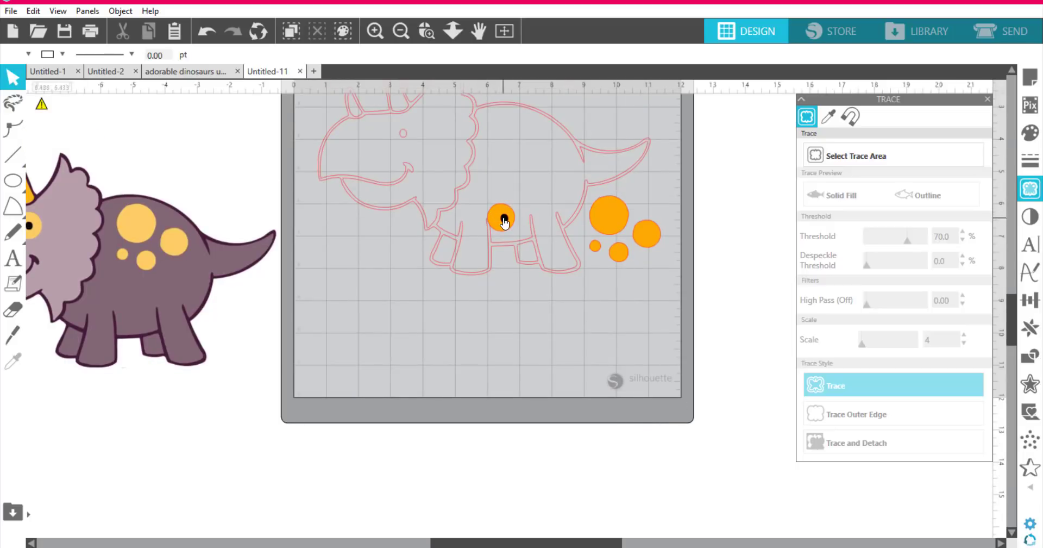
pyautogui.moveTo(498, 221); pyautogui.dragTo(488, 358)
pyautogui.moveTo(504, 229); pyautogui.dragTo(504, 365)
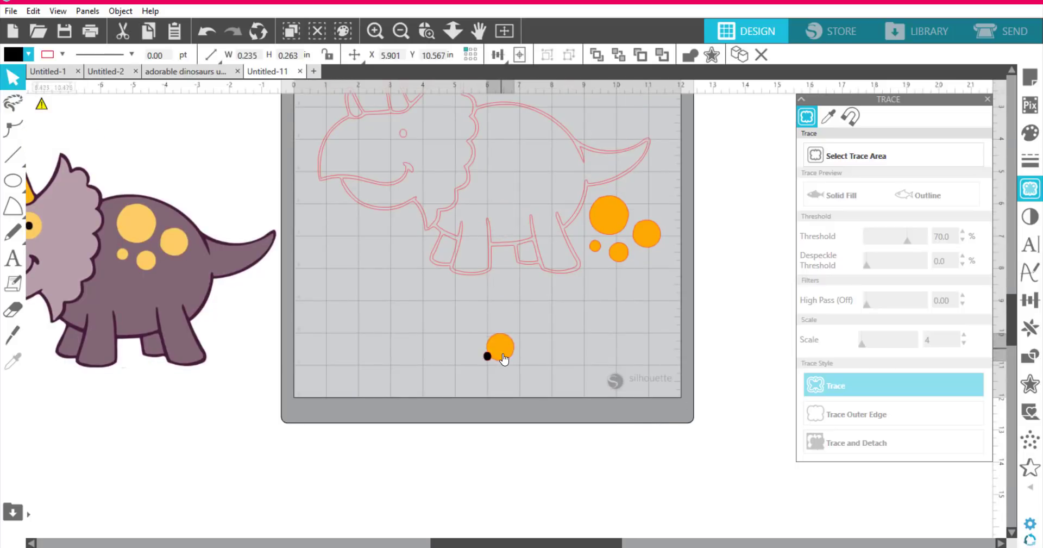
# Group the four orange body spots and move the group to the empty lower-left area of the mat
pyautogui.moveTo(616, 213)
pyautogui.mouseDown()
pyautogui.moveTo(630, 250)
pyautogui.moveTo(615, 293)
pyautogui.moveTo(618, 215)
pyautogui.mouseUp()
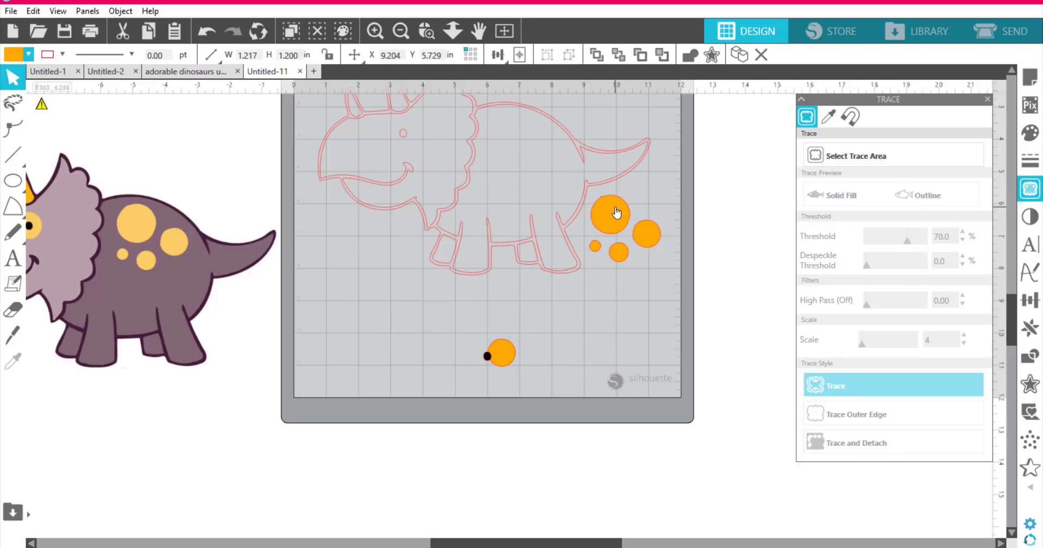
pyautogui.keyDown('shift'); pyautogui.click(646, 240); pyautogui.keyUp('shift')
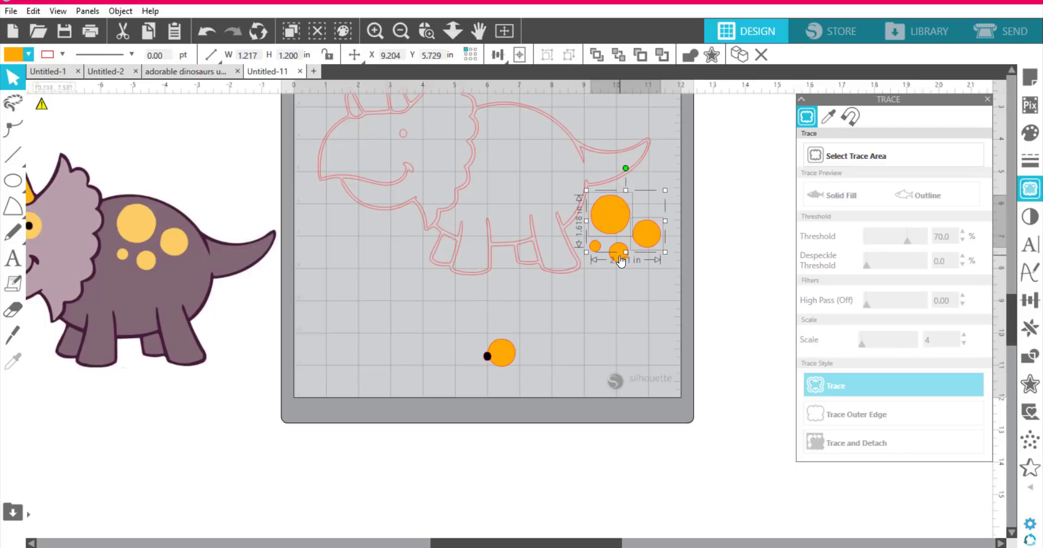
pyautogui.keyDown('shift'); pyautogui.click(620, 251); pyautogui.keyUp('shift')
pyautogui.keyDown('shift'); pyautogui.click(594, 248); pyautogui.keyUp('shift')
pyautogui.moveTo(591, 251); pyautogui.dragTo(590, 251)
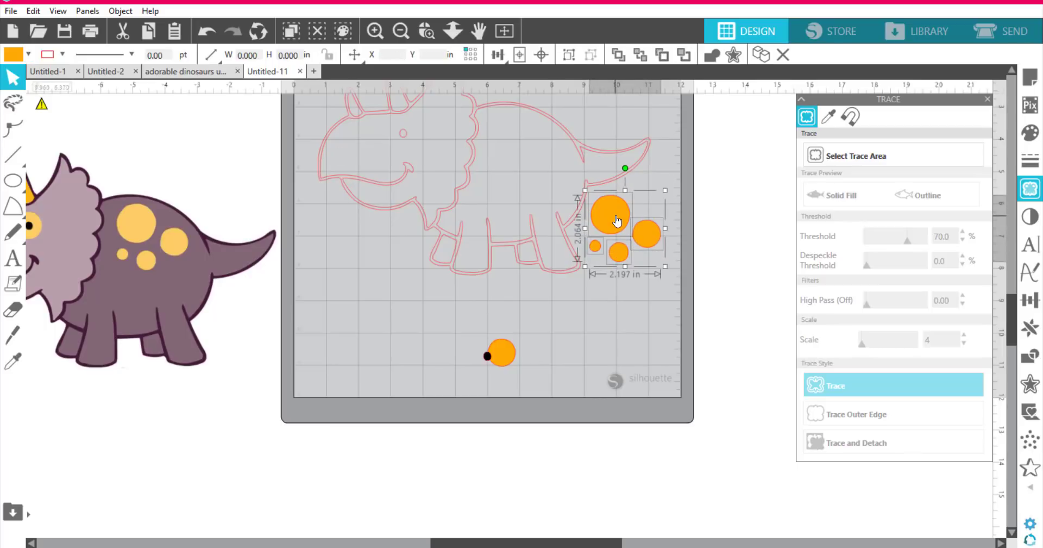
pyautogui.click(121, 11)
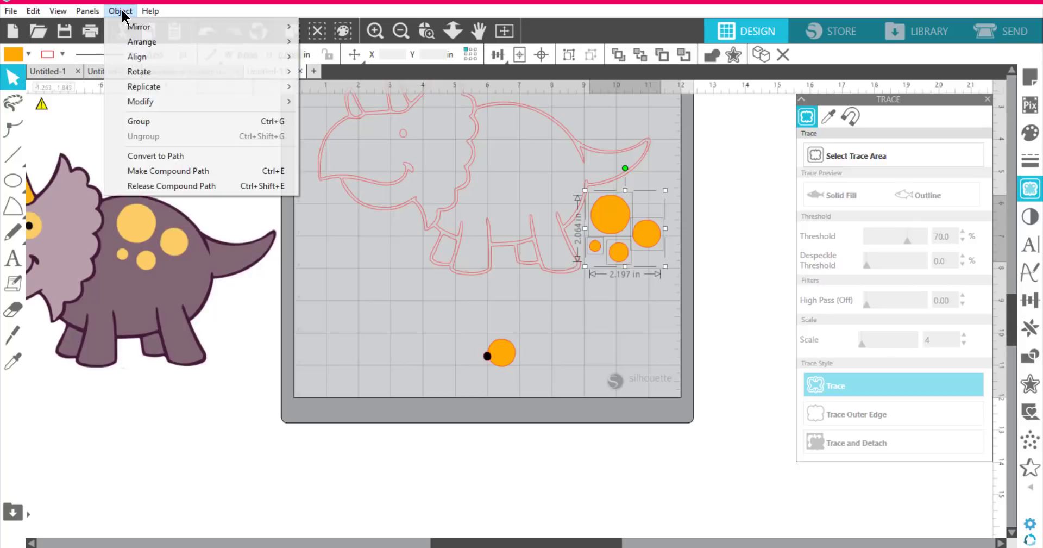
pyautogui.click(156, 122)
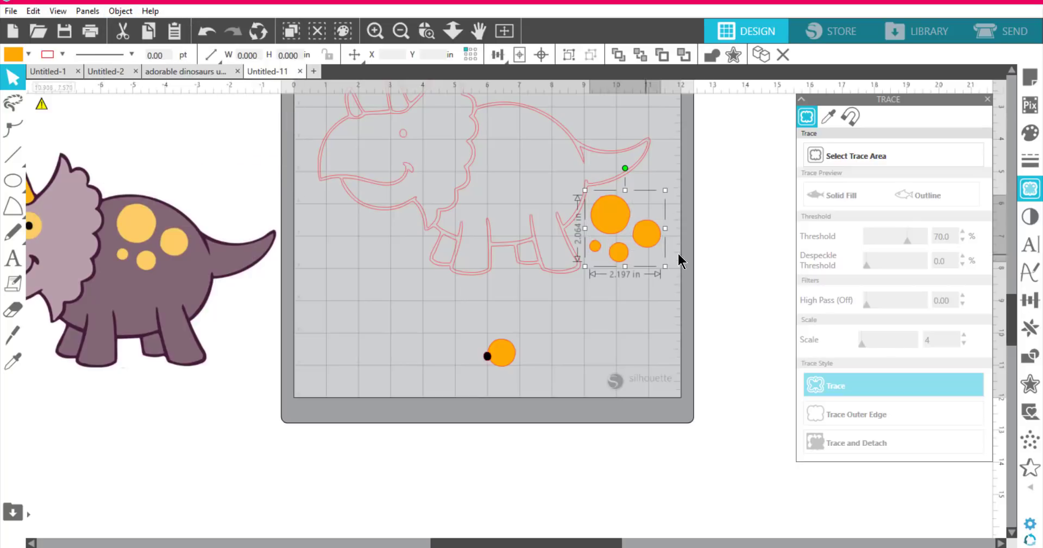
pyautogui.moveTo(618, 220); pyautogui.dragTo(350, 368)
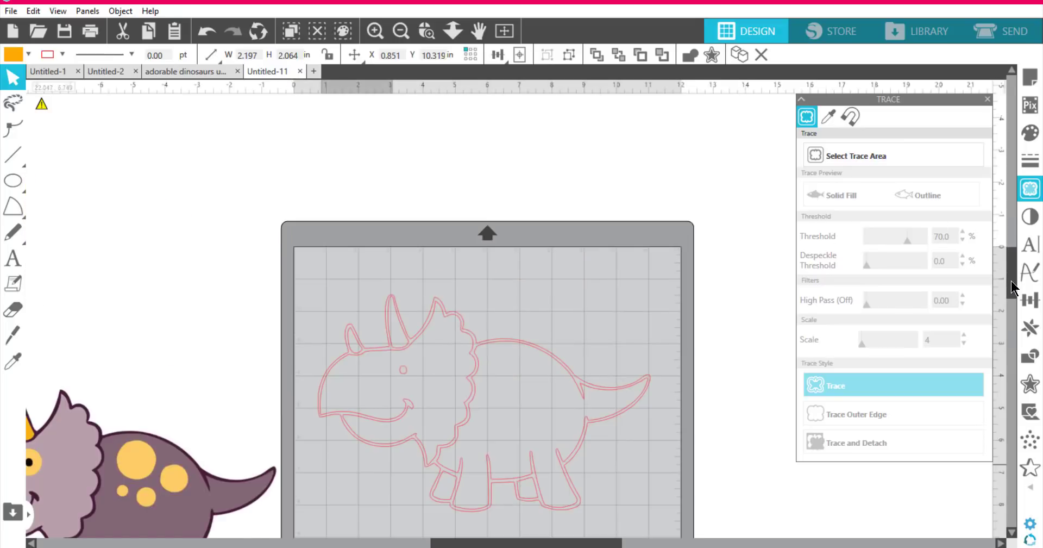
# Release the compound path of the traced triceratops outline so its parts become separate shapes
pyautogui.click(1015, 289)
pyautogui.click(1012, 532)
pyautogui.click(1011, 533)
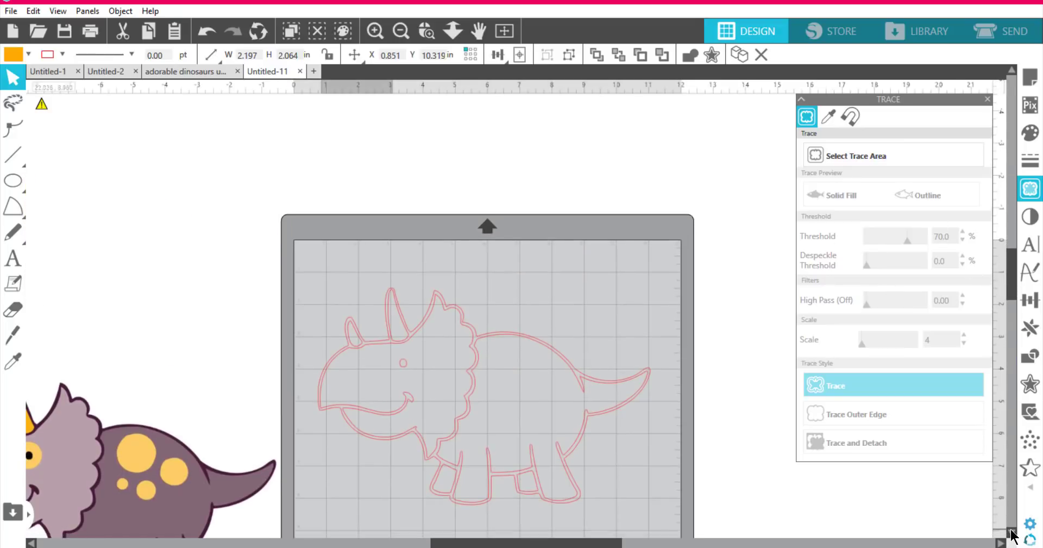
pyautogui.click(1012, 533)
pyautogui.click(1012, 532)
pyautogui.click(1012, 533)
pyautogui.click(1012, 533)
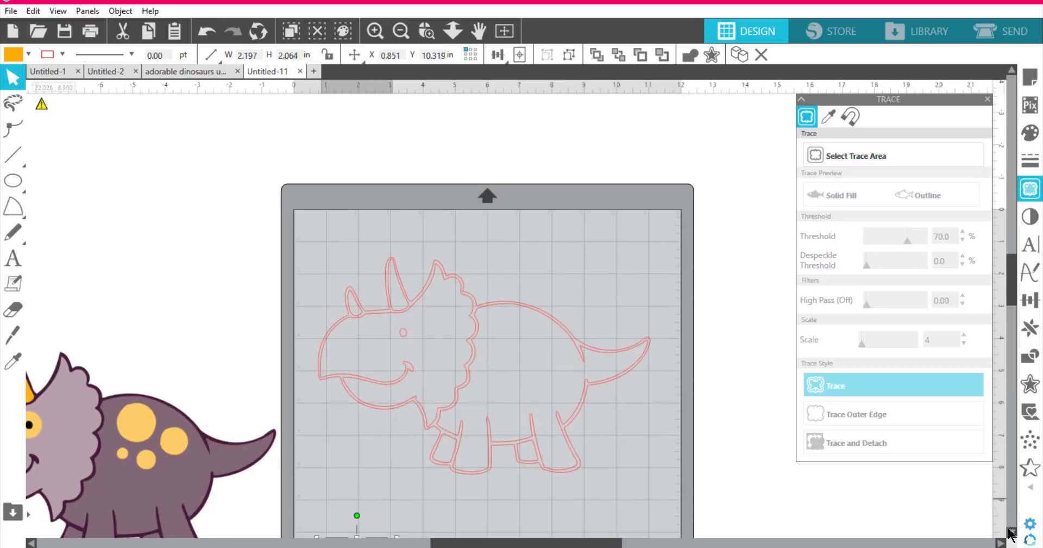
pyautogui.click(1012, 533)
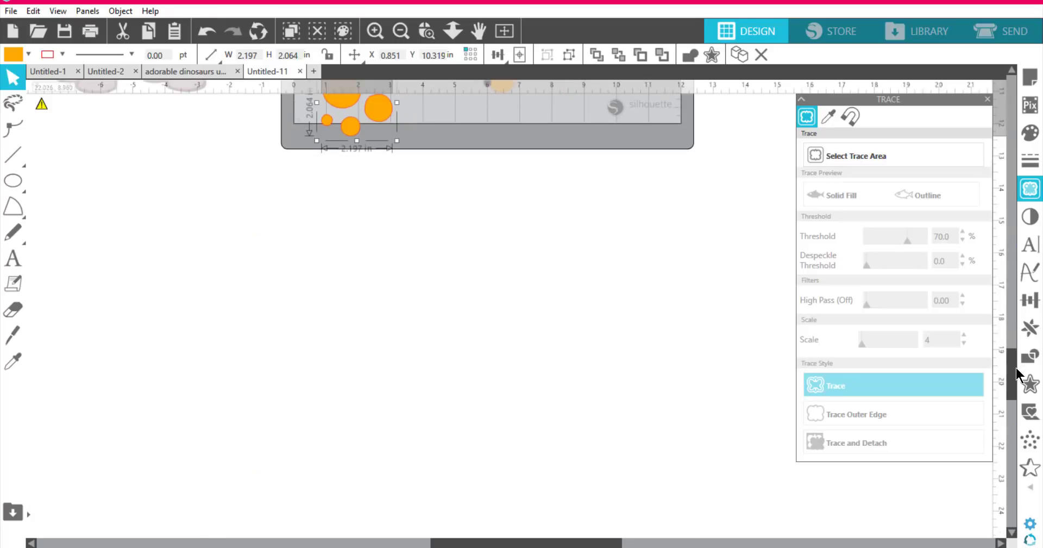
pyautogui.moveTo(1014, 375); pyautogui.dragTo(1014, 326)
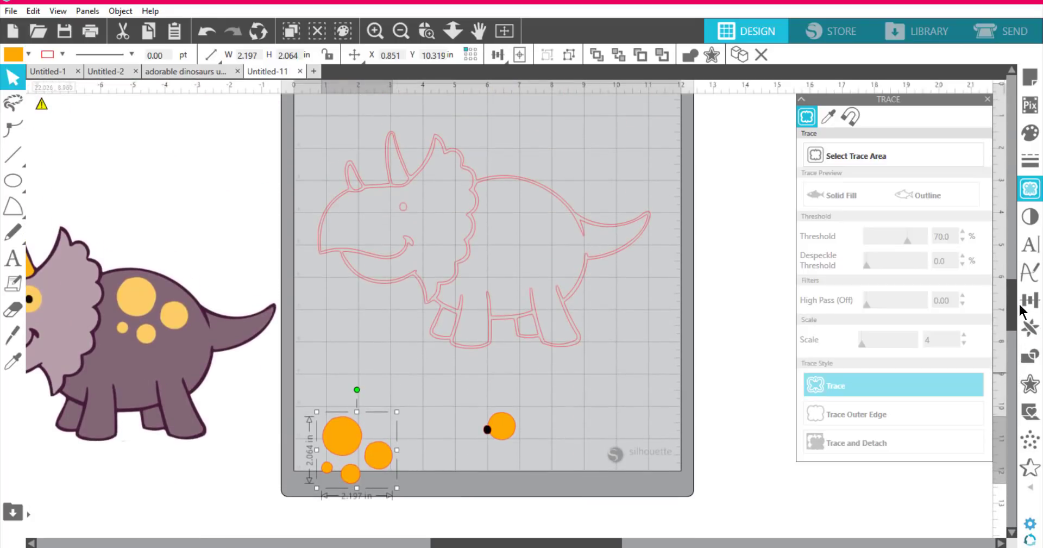
pyautogui.click(381, 194)
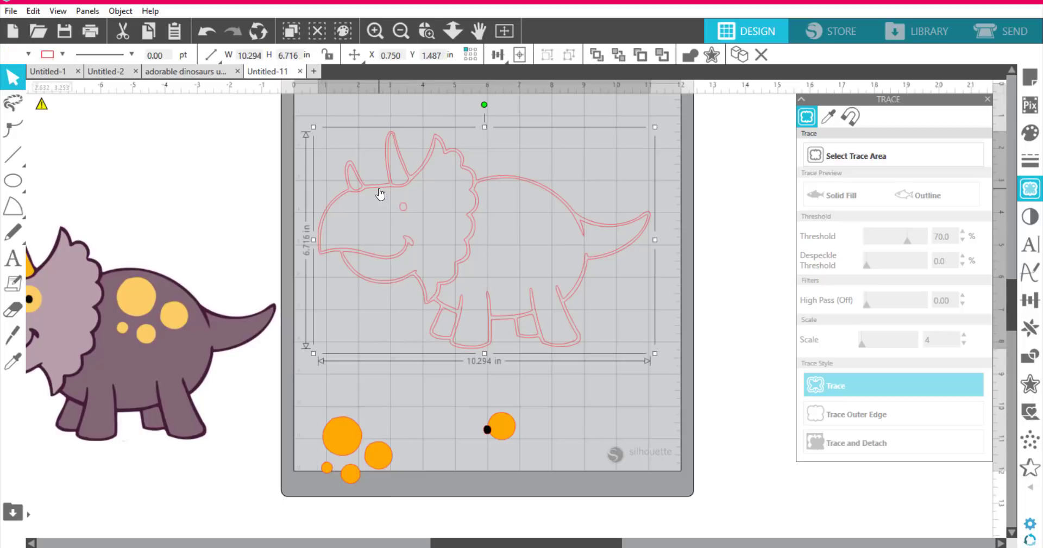
pyautogui.click(120, 10)
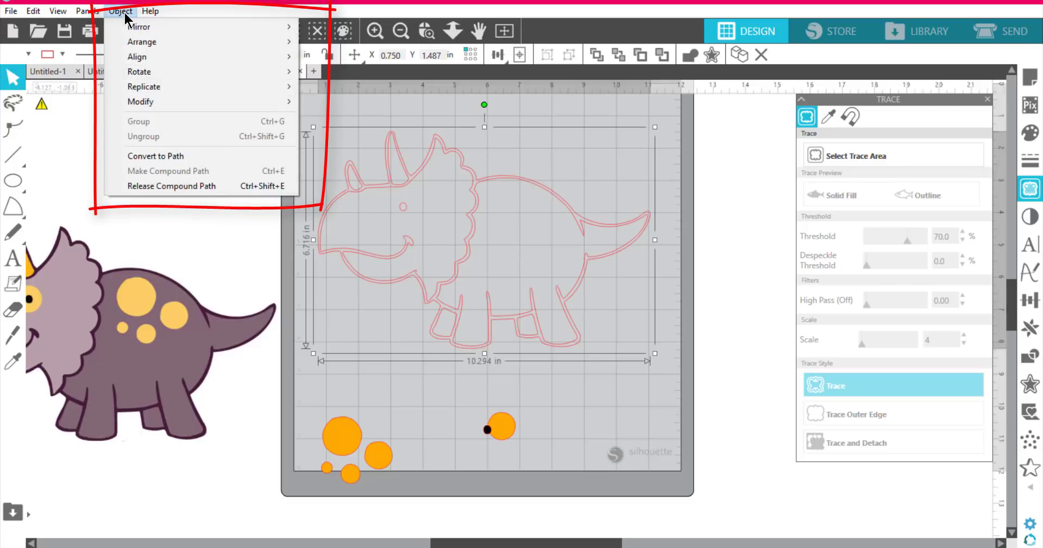
pyautogui.click(218, 187)
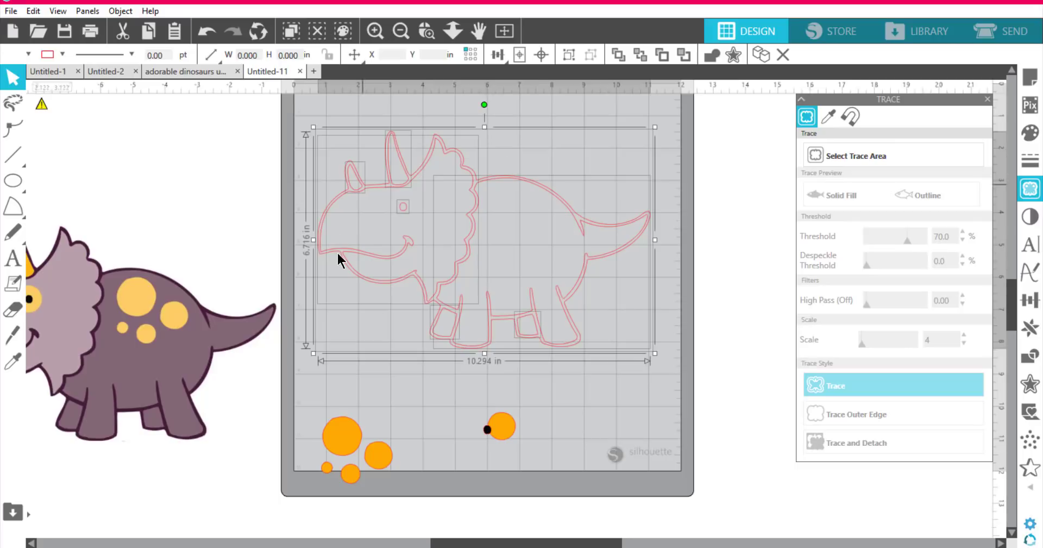
pyautogui.click(230, 194)
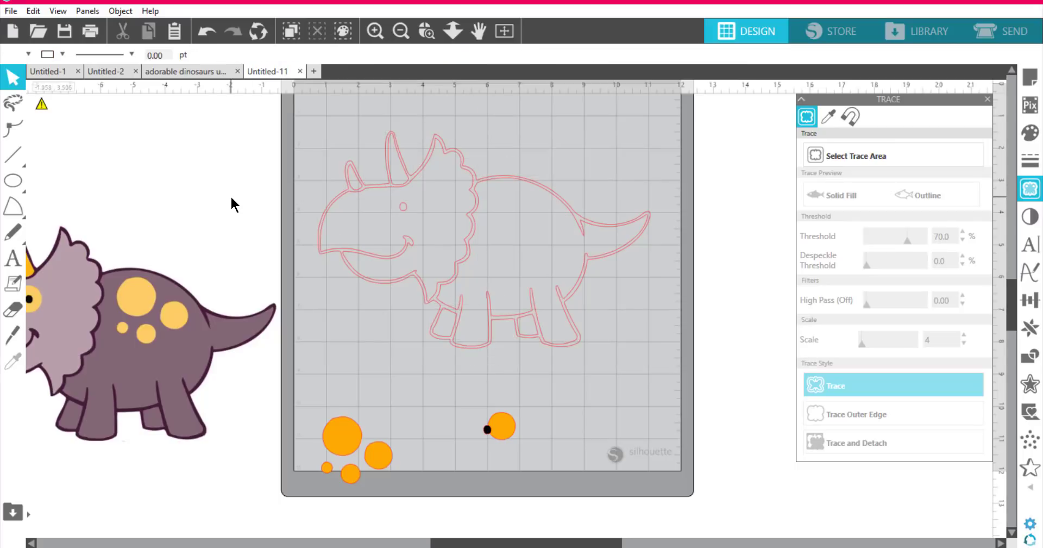
# Fill the triceratops head and frill shape with medium green
pyautogui.click(425, 179)
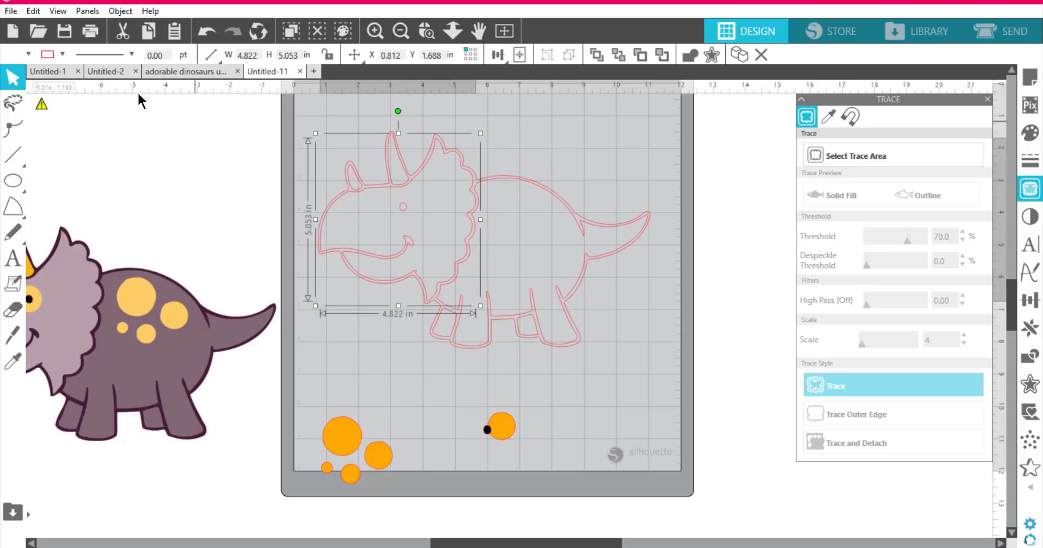
pyautogui.click(11, 56)
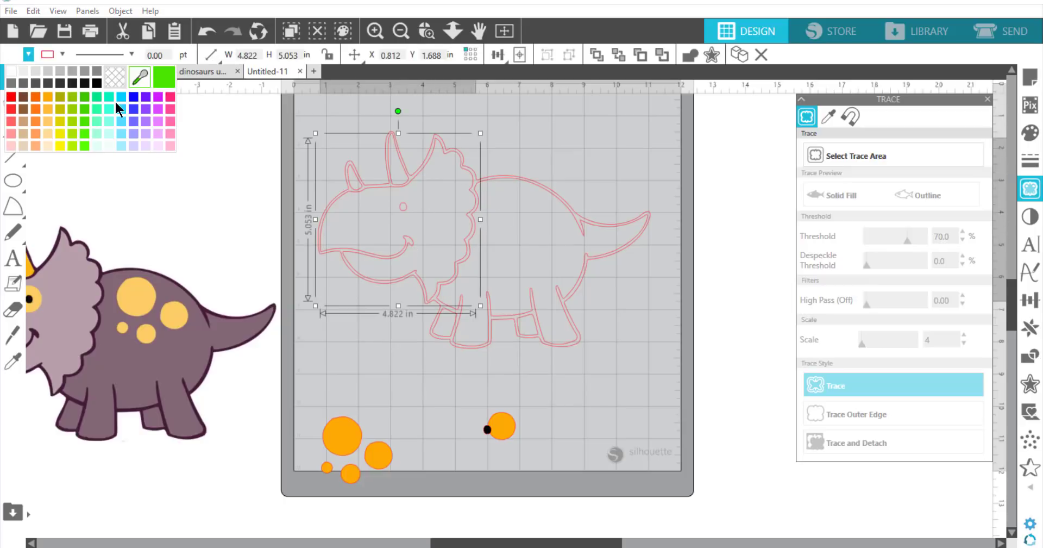
pyautogui.click(84, 97)
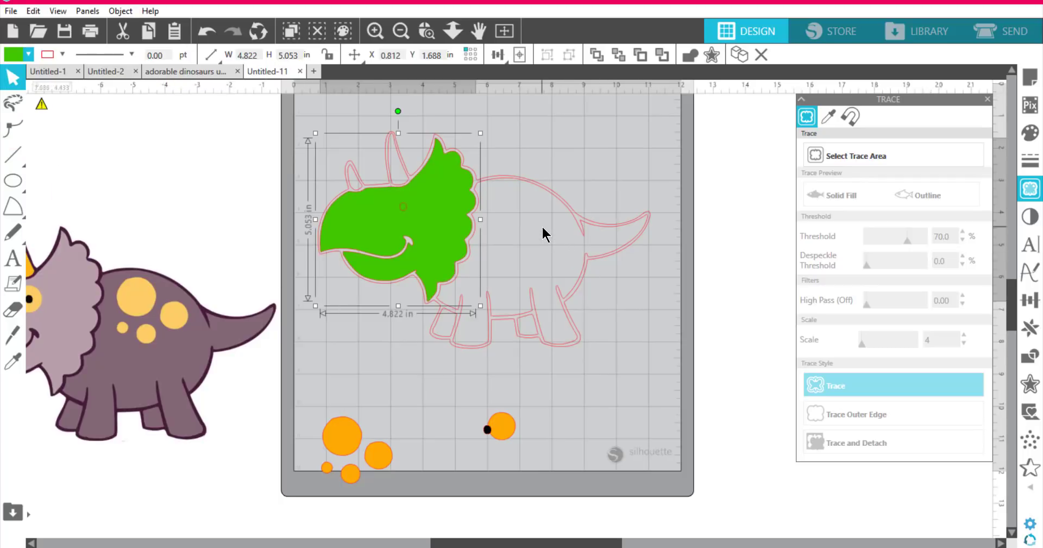
# Fill the body and tail shape with the muted dark green custom color
pyautogui.click(531, 191)
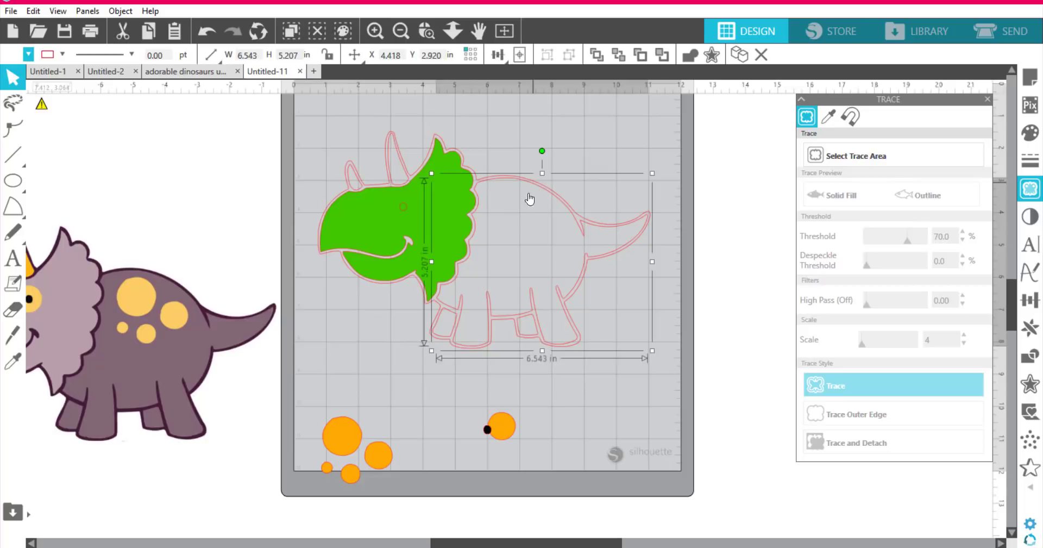
pyautogui.click(519, 225)
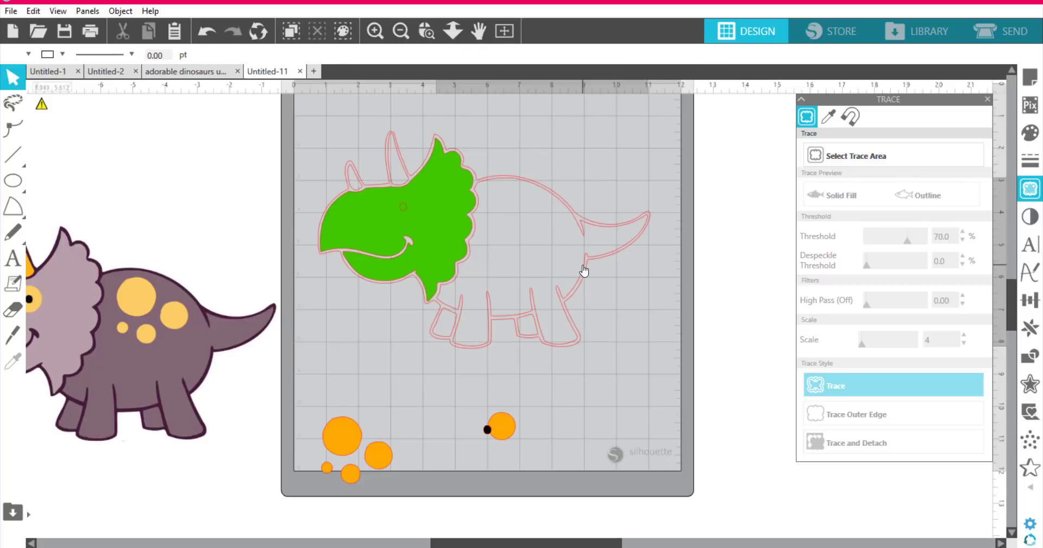
pyautogui.click(584, 270)
pyautogui.click(28, 54)
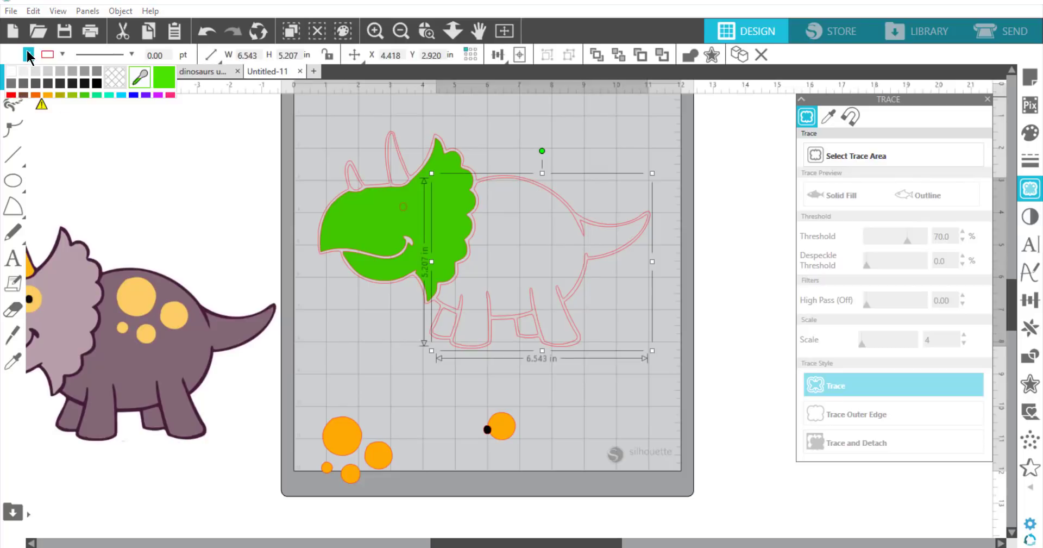
pyautogui.click(84, 127)
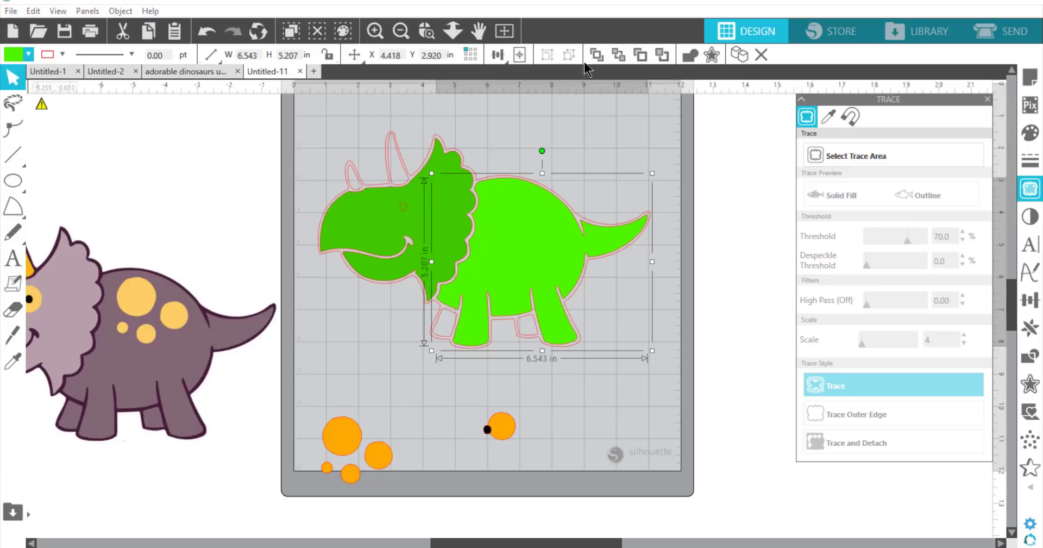
pyautogui.click(1036, 140)
pyautogui.click(962, 160)
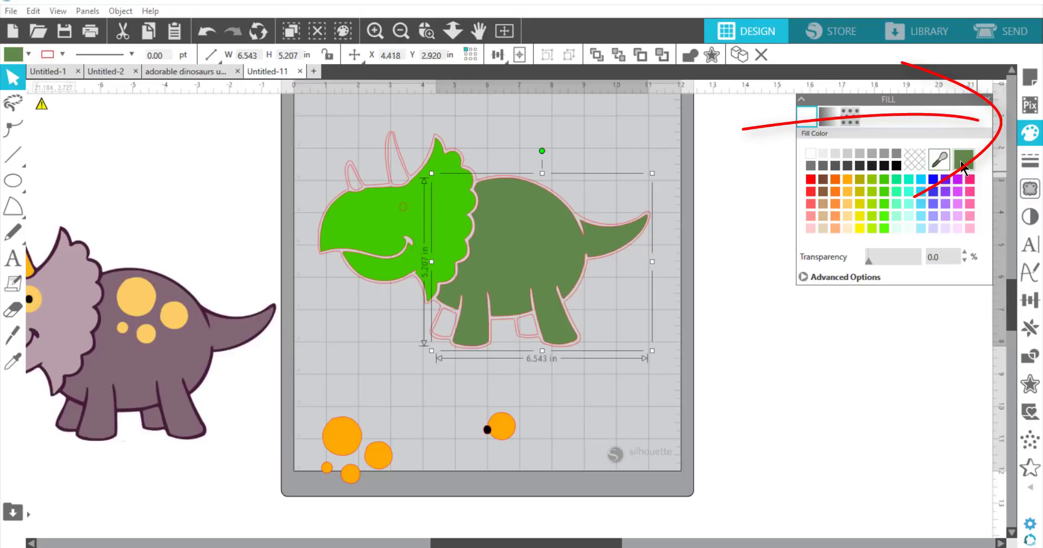
pyautogui.click(857, 365)
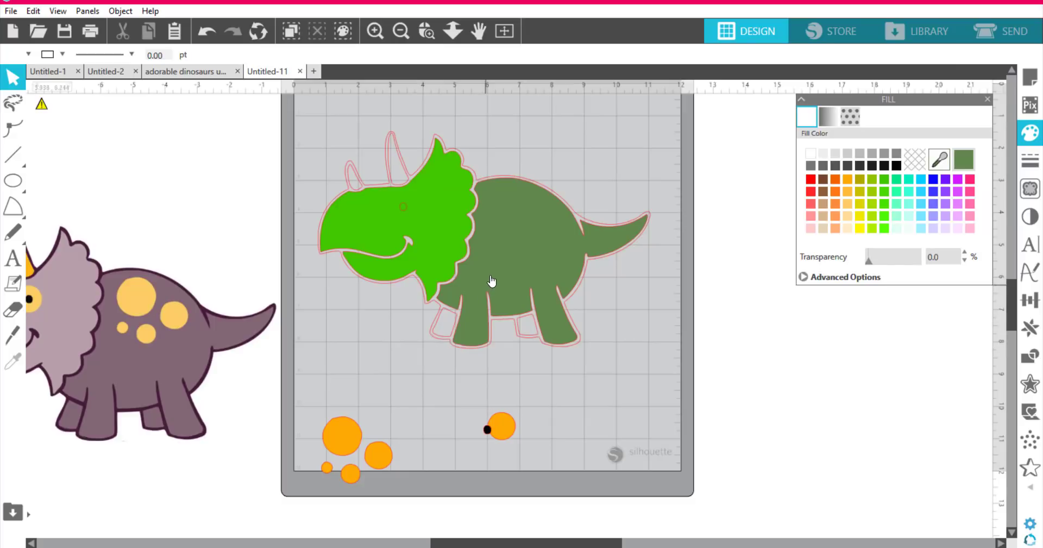
# Fill the two small far-side leg shapes with the same muted dark green as the body
pyautogui.click(443, 321)
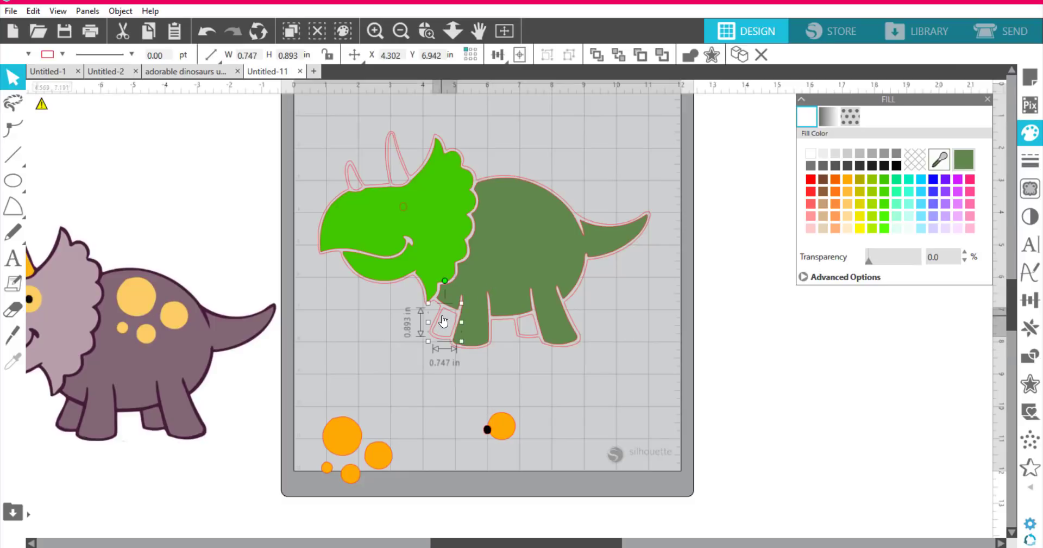
pyautogui.keyDown('shift'); pyautogui.click(530, 329); pyautogui.keyUp('shift')
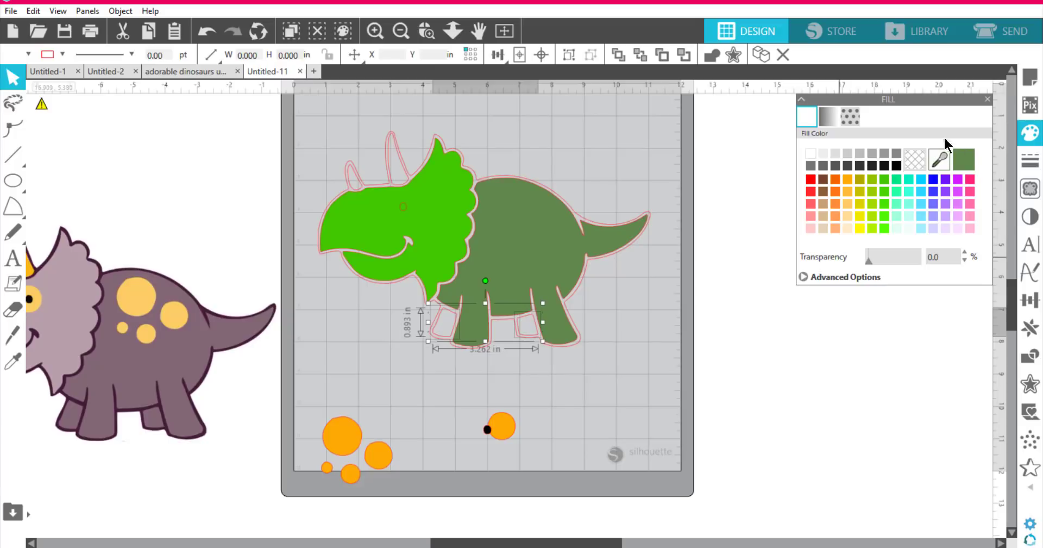
pyautogui.click(969, 159)
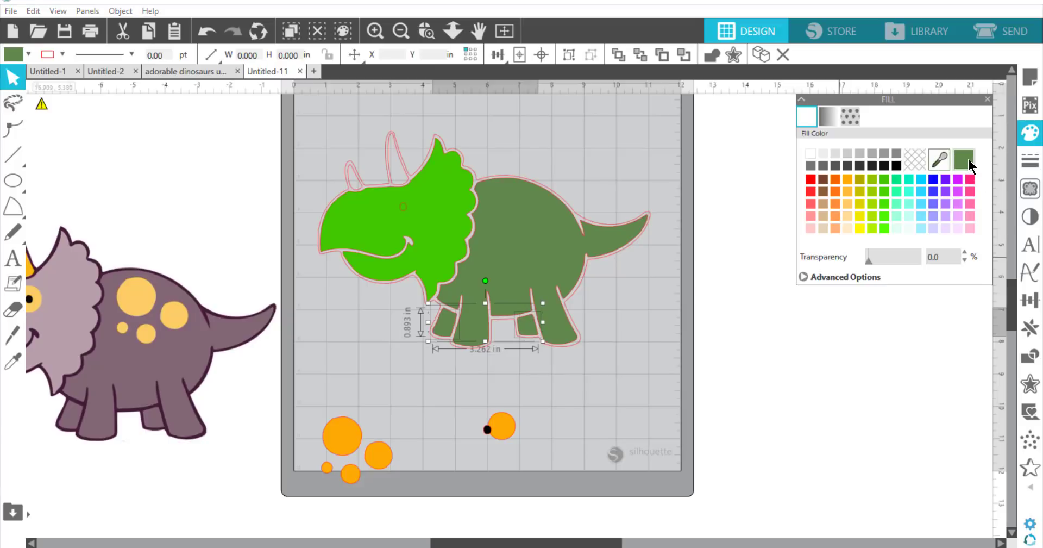
pyautogui.click(860, 325)
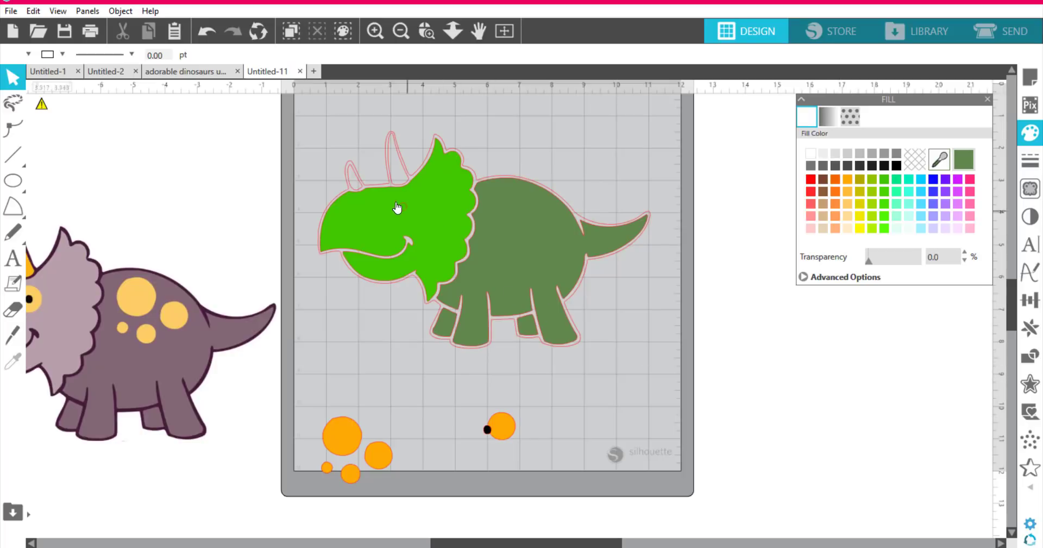
# Fill both horn shapes with a dark orange
pyautogui.click(360, 180)
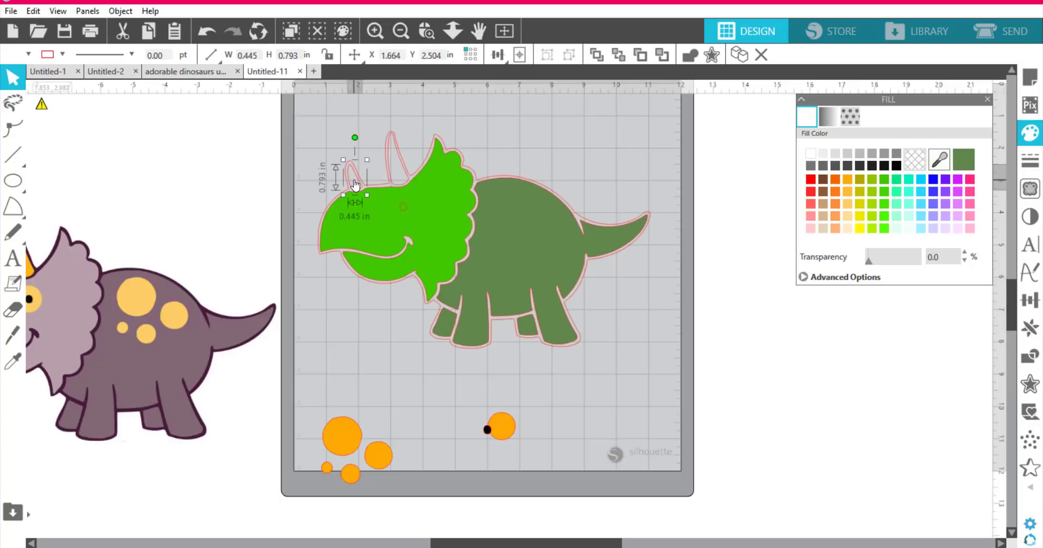
pyautogui.keyDown('shift'); pyautogui.click(394, 163); pyautogui.keyUp('shift')
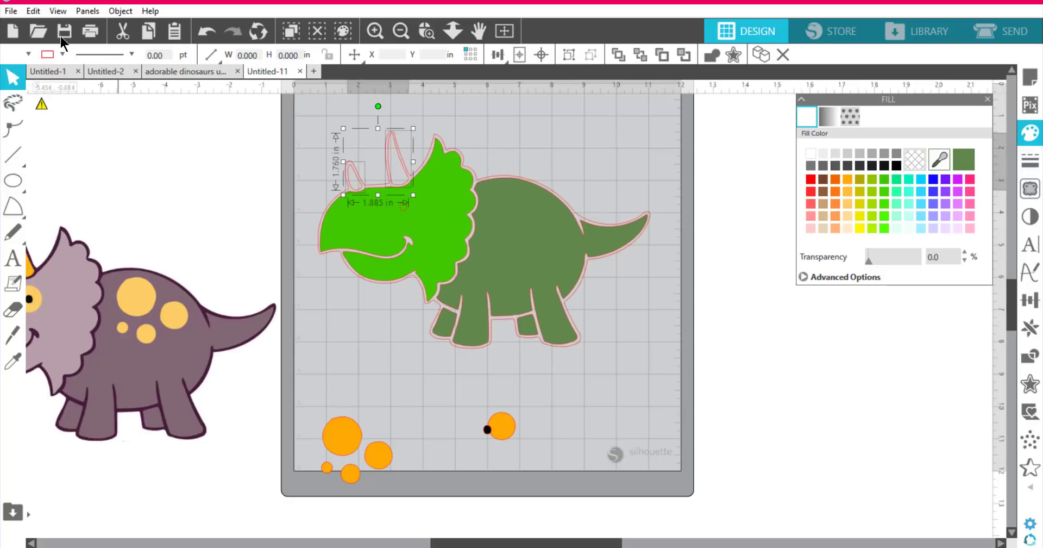
pyautogui.click(28, 54)
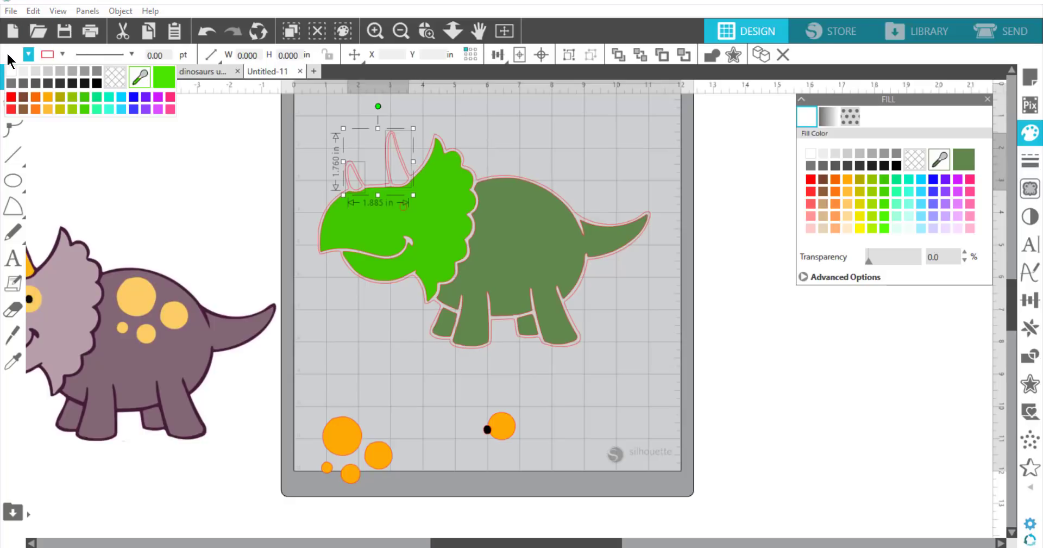
pyautogui.click(38, 109)
pyautogui.click(154, 195)
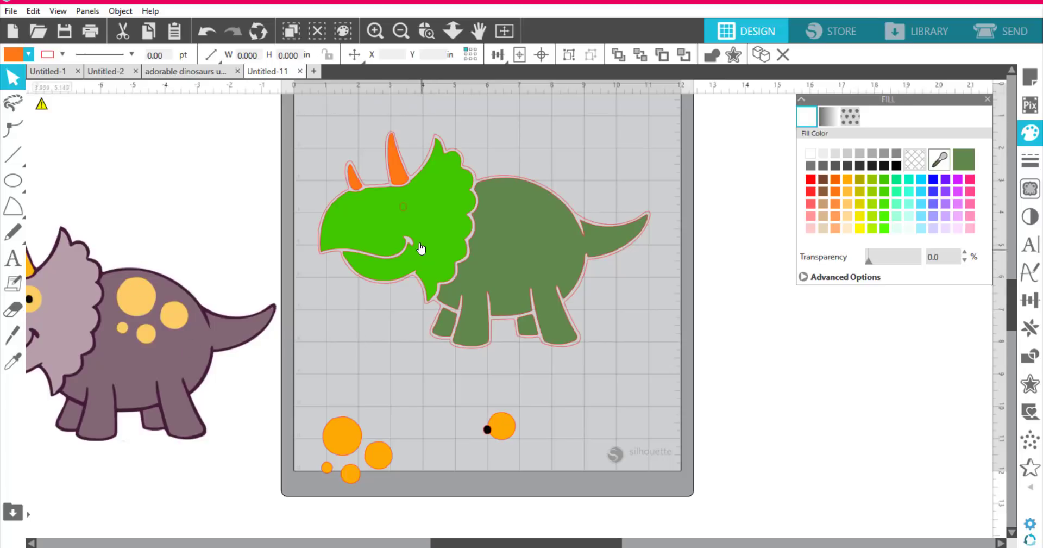
# Fill the full outer outline shape of the triceratops with black
pyautogui.click(543, 183)
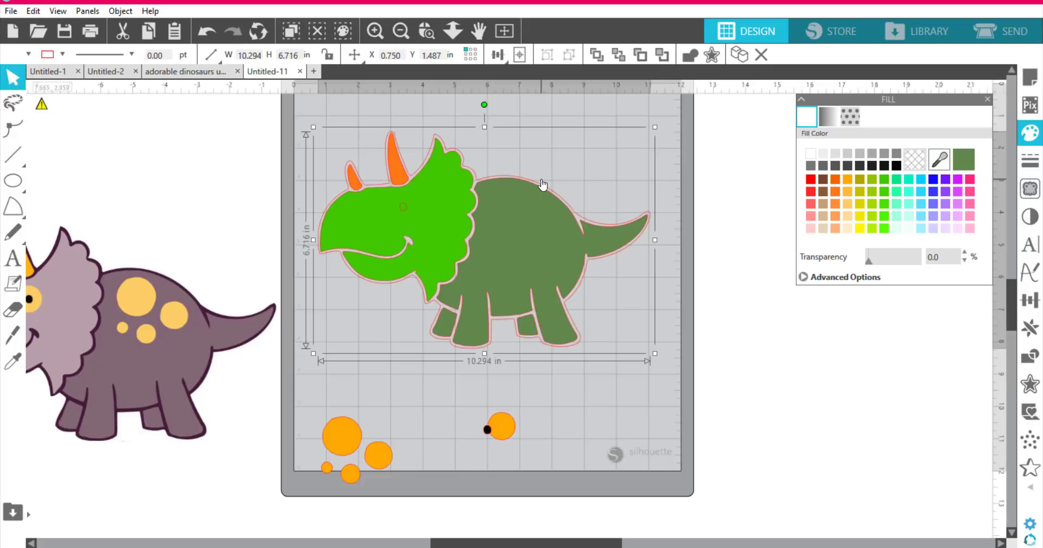
pyautogui.click(28, 54)
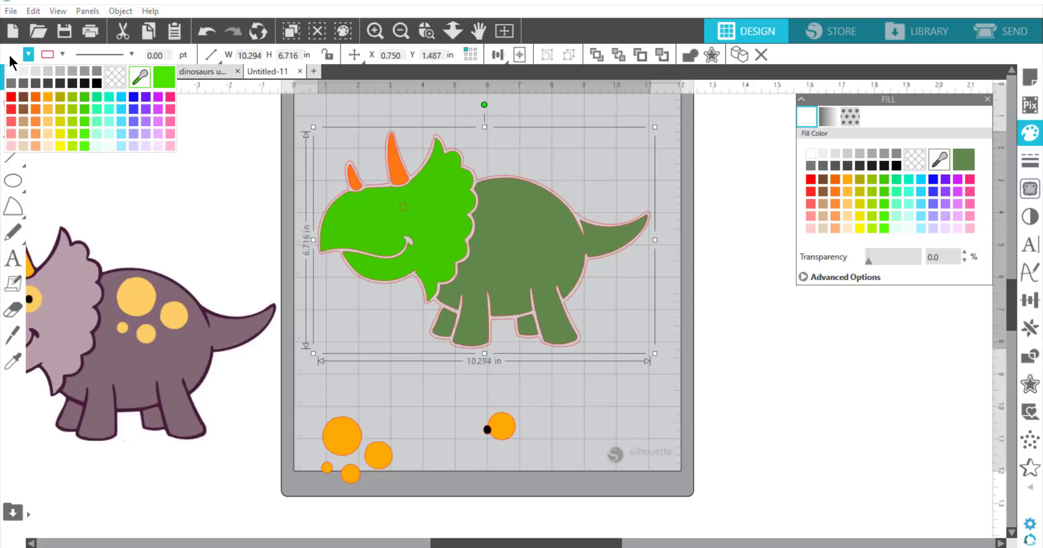
pyautogui.click(97, 84)
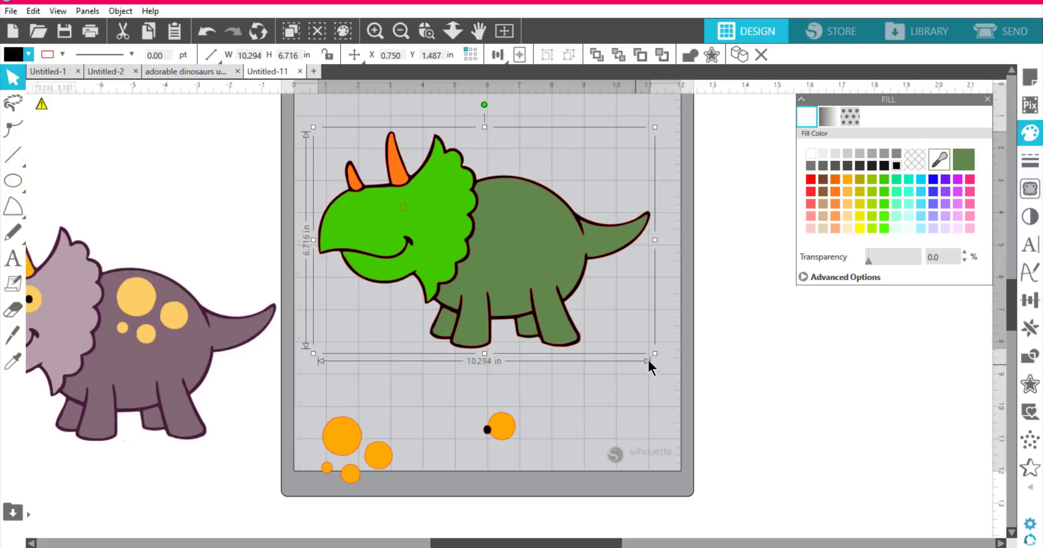
# Subtract the small unfilled pupil shape from the green head, then shift the head to check the hole and realign it
pyautogui.click(403, 214)
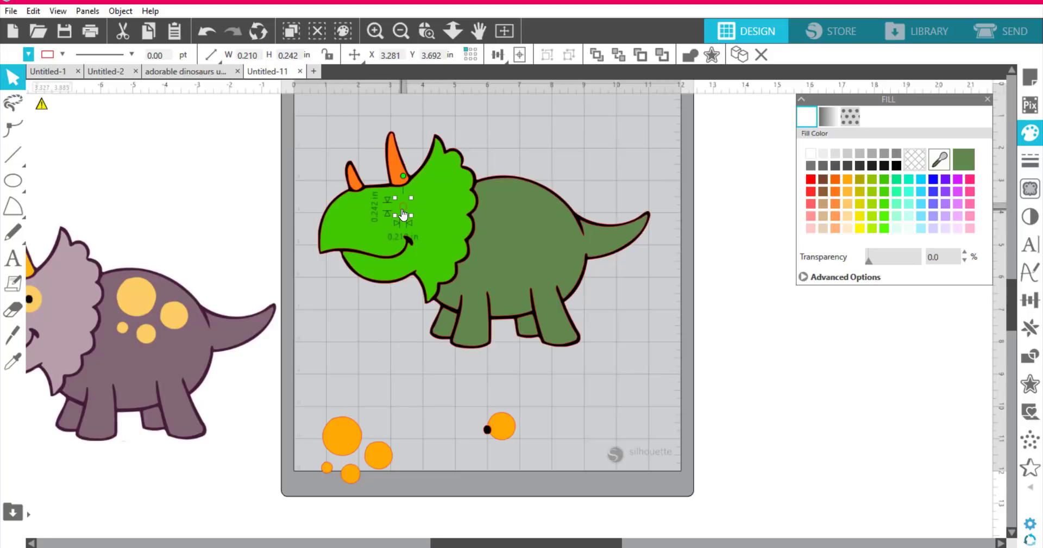
pyautogui.click(434, 203)
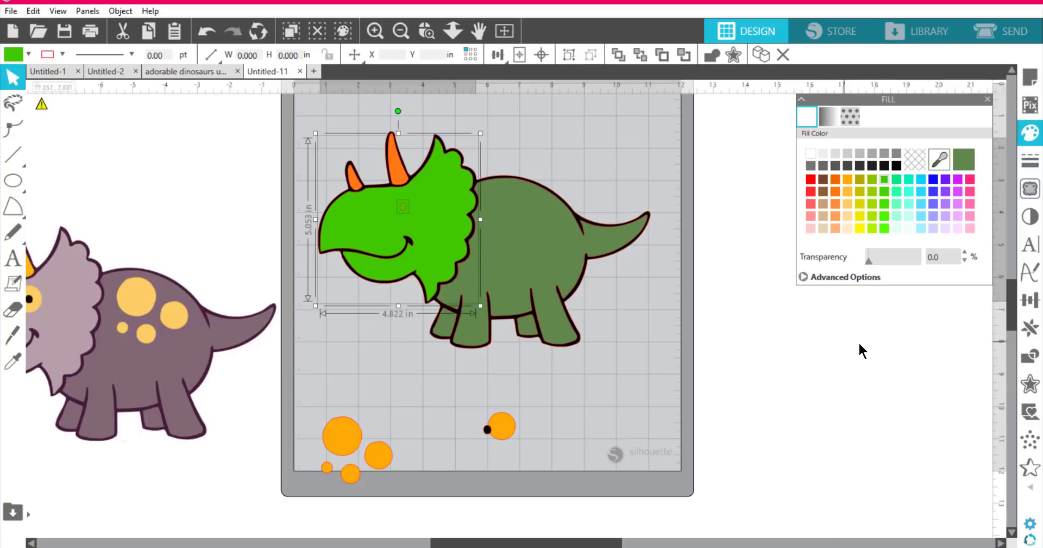
pyautogui.click(1031, 358)
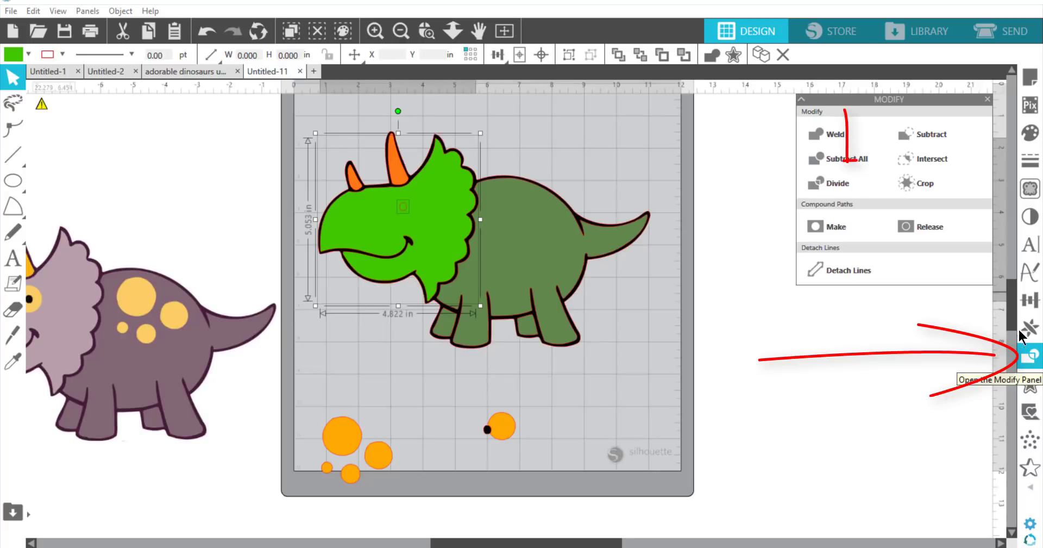
pyautogui.click(929, 135)
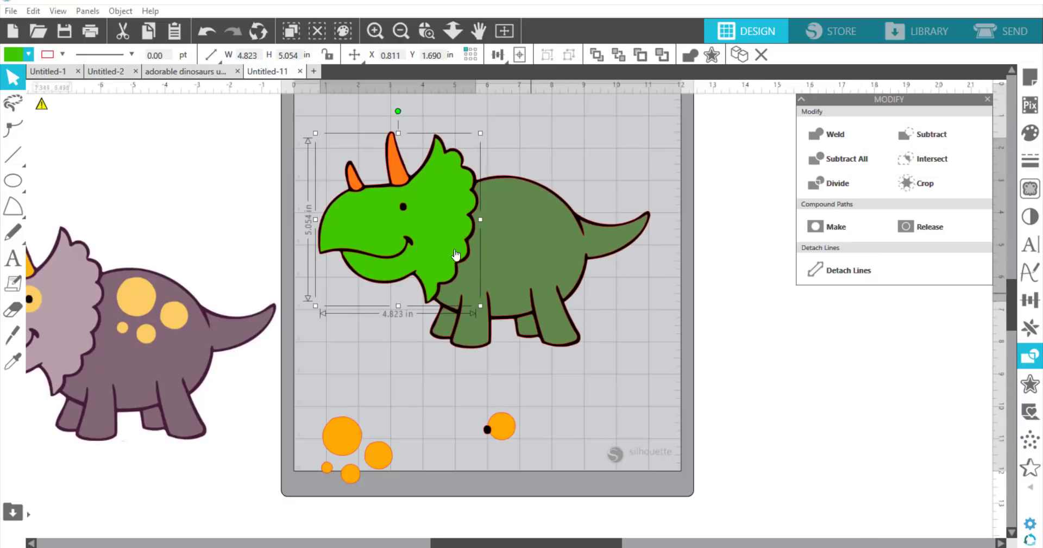
pyautogui.moveTo(445, 241); pyautogui.dragTo(488, 314)
pyautogui.moveTo(447, 249); pyautogui.dragTo(438, 235)
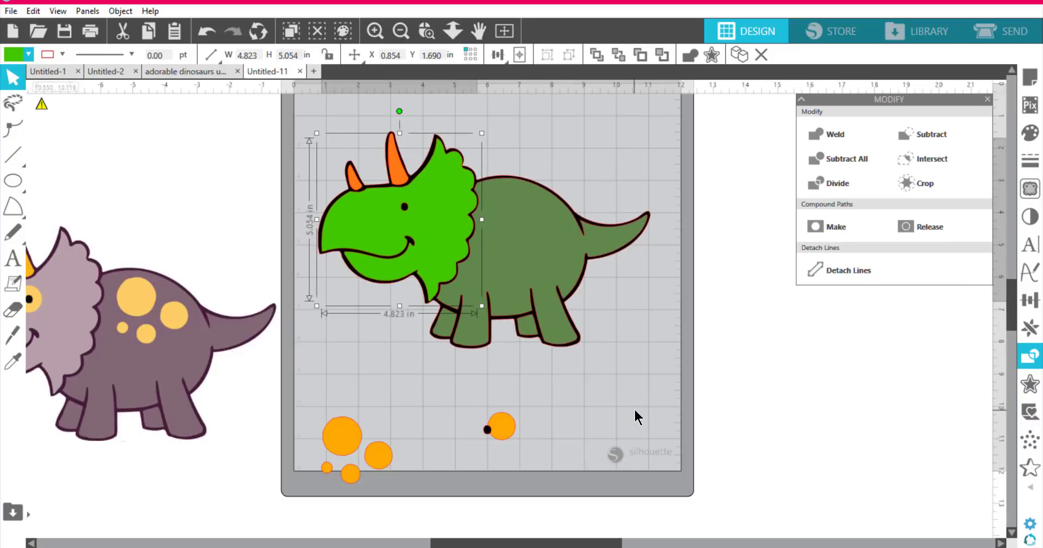
# Move the four orange spots onto the body and the orange eye circle onto the head
pyautogui.moveTo(347, 447); pyautogui.dragTo(513, 230)
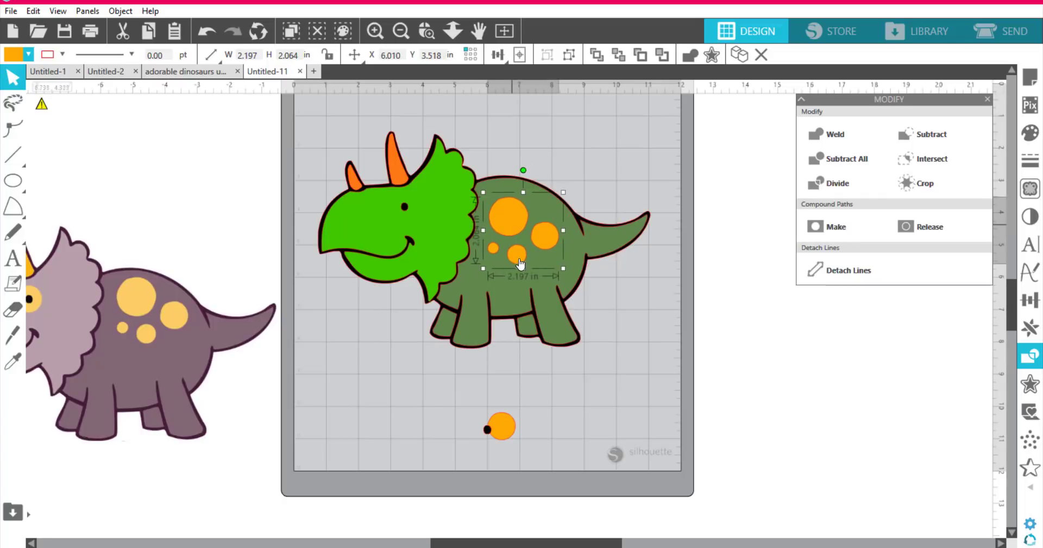
pyautogui.moveTo(486, 429); pyautogui.dragTo(410, 218)
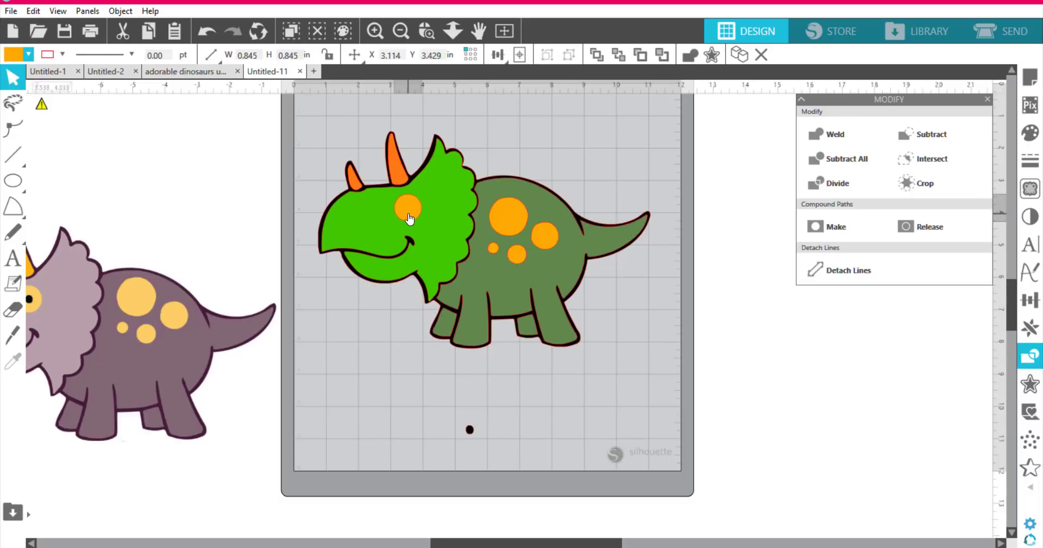
pyautogui.press('Escape')
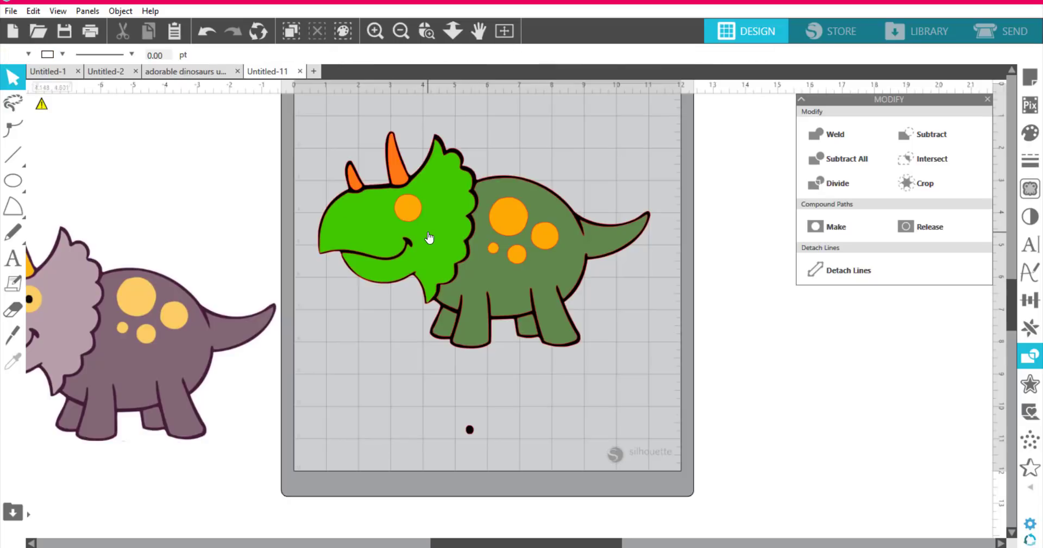
pyautogui.click(428, 237)
pyautogui.click(411, 207)
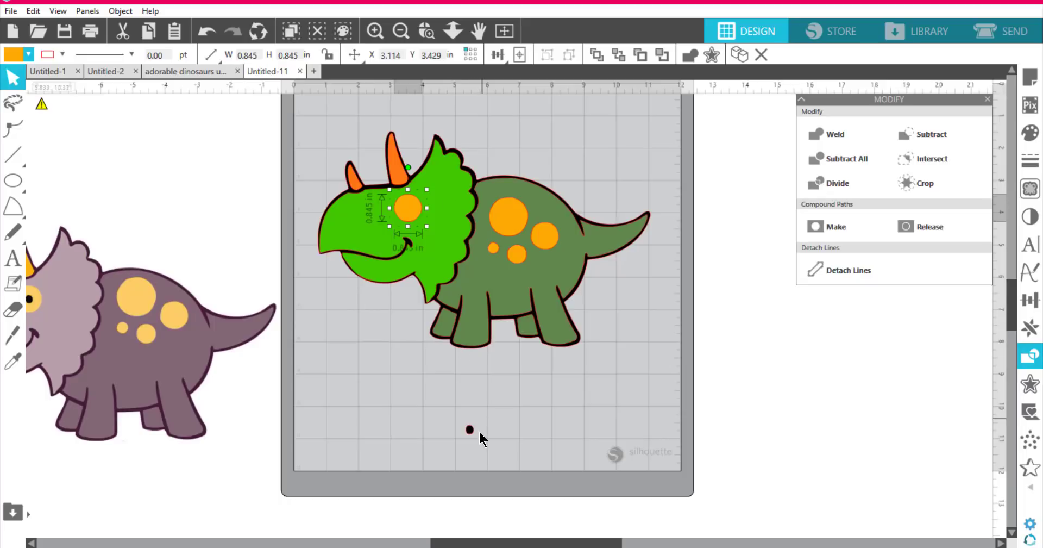
# Position the black pupil over the head's eye hole and center the orange eye circle around it
pyautogui.moveTo(470, 432); pyautogui.dragTo(417, 265)
pyautogui.click(412, 227)
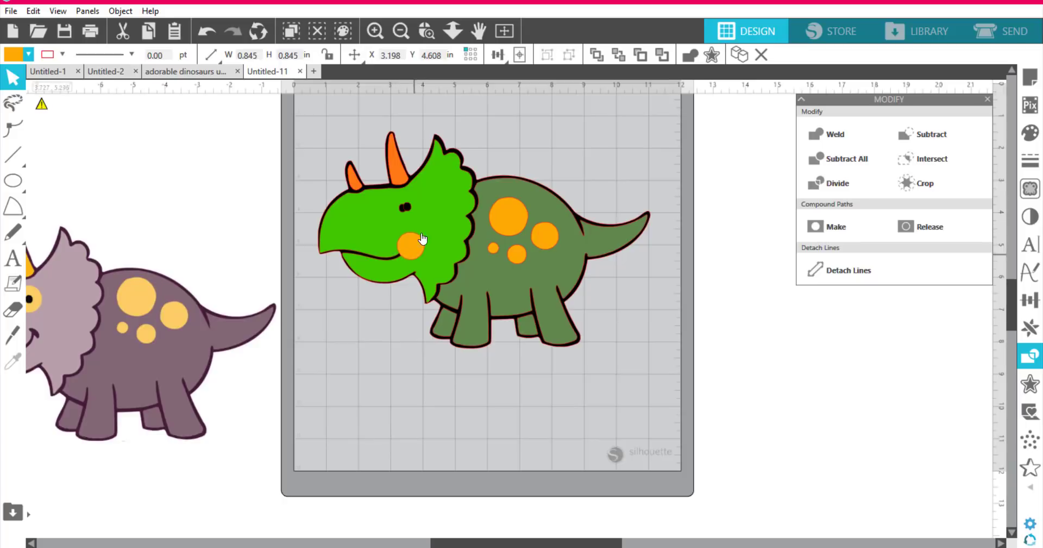
pyautogui.moveTo(409, 210); pyautogui.dragTo(405, 213)
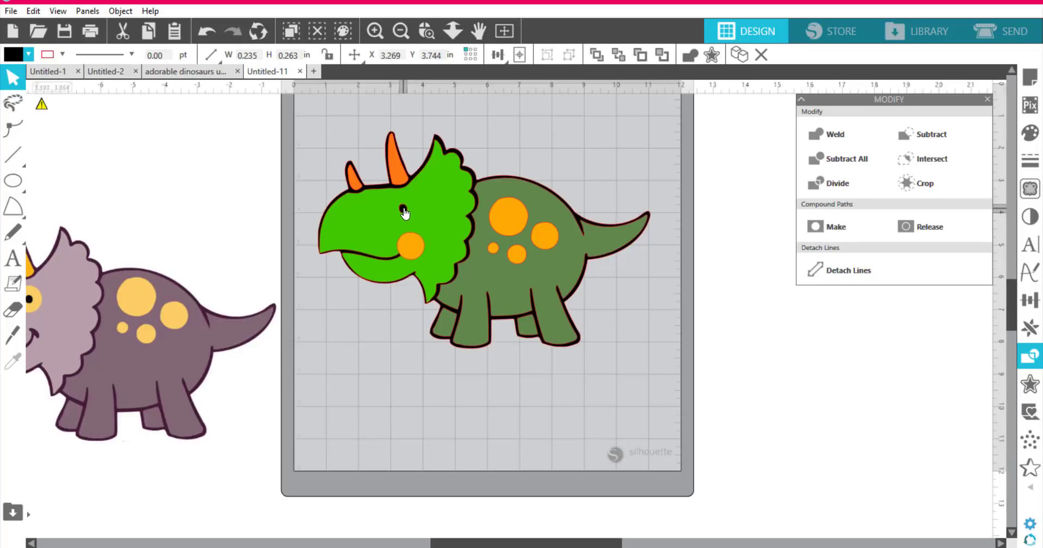
pyautogui.moveTo(410, 261); pyautogui.dragTo(403, 223)
# Subtract the black pupil from the orange eye circle
pyautogui.click(404, 212)
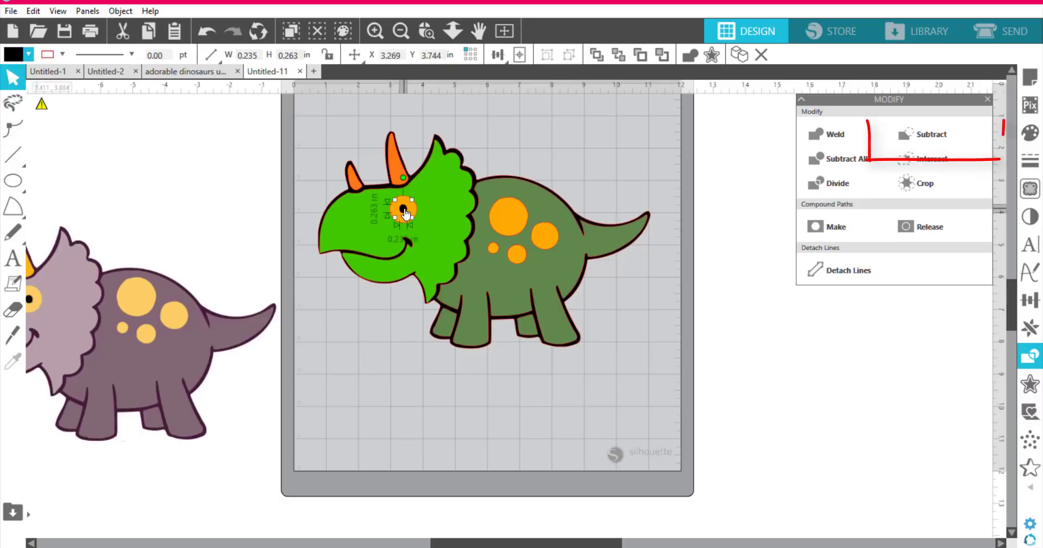
pyautogui.keyDown('shift'); pyautogui.click(412, 211); pyautogui.keyUp('shift')
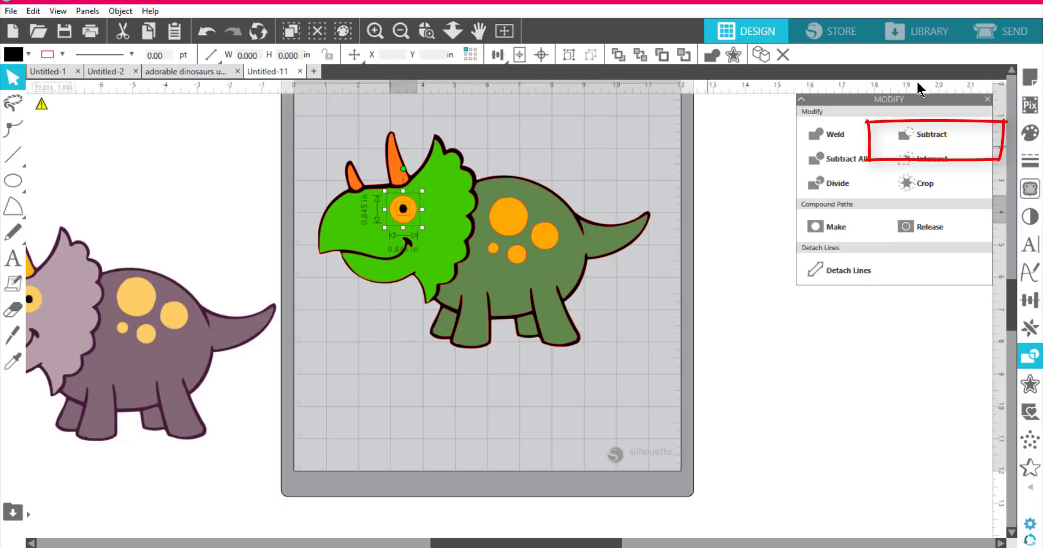
pyautogui.click(928, 136)
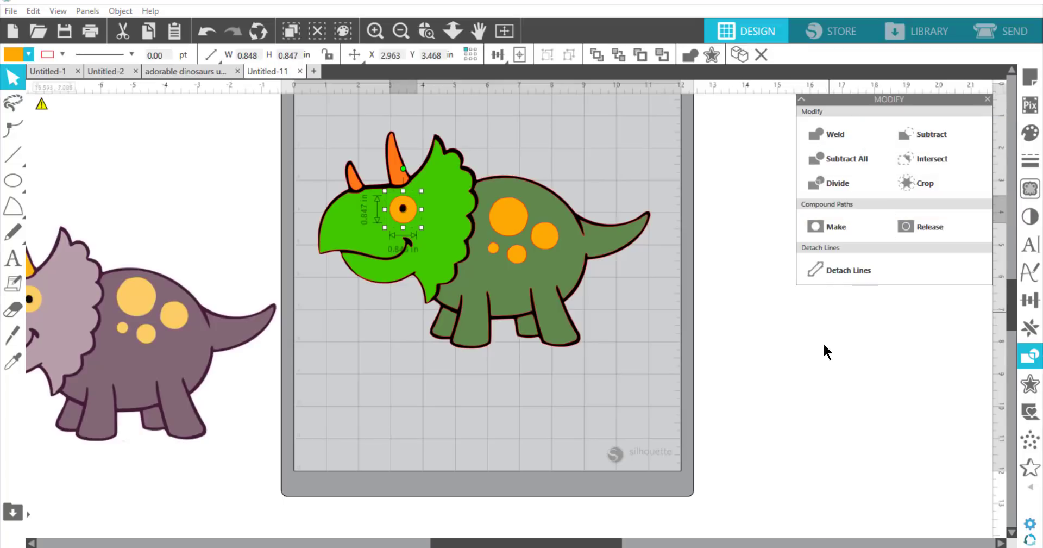
pyautogui.click(413, 221)
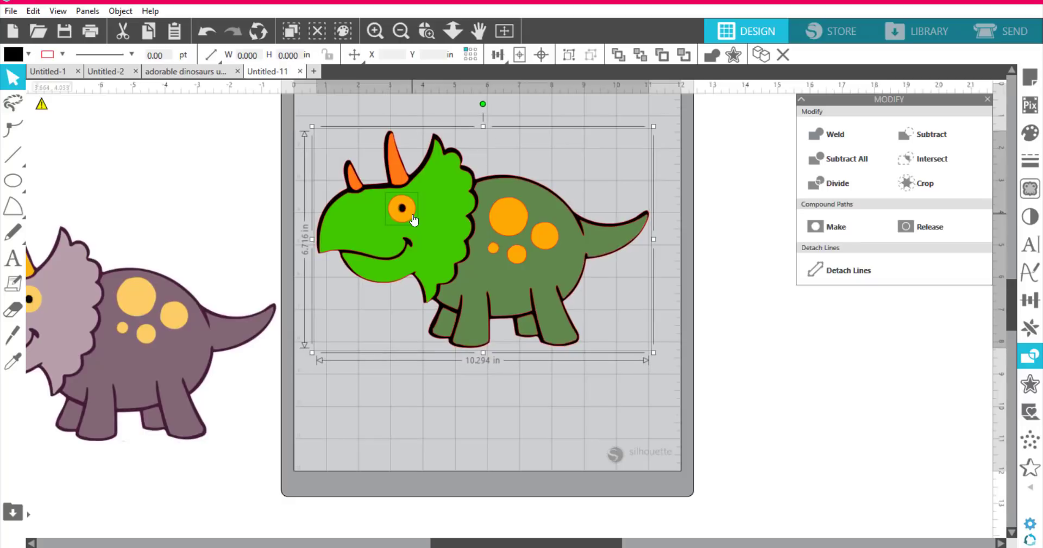
pyautogui.click(759, 315)
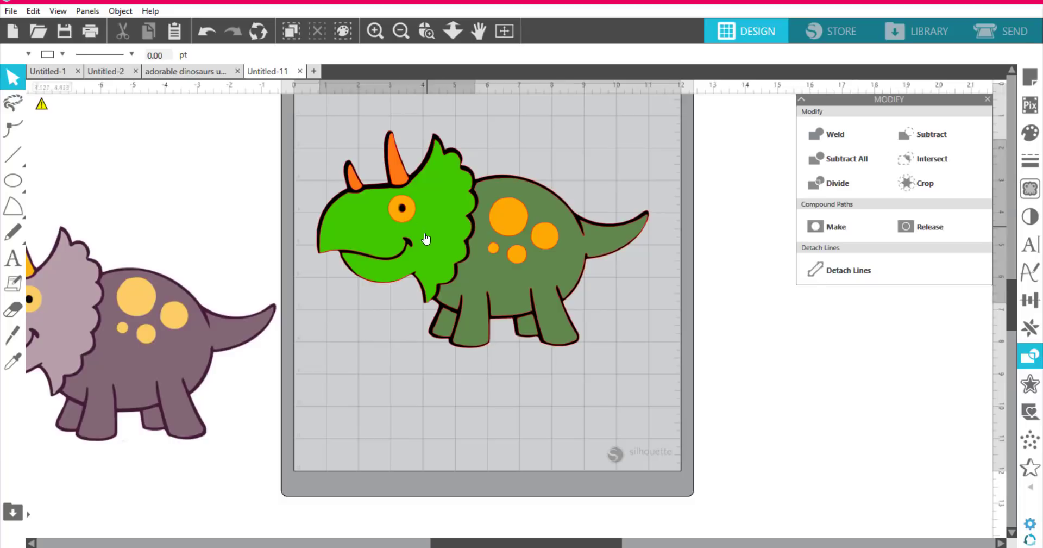
# Lift the green head off the black outline to check its cutouts, and realign the head and orange eye piece
pyautogui.moveTo(426, 239); pyautogui.dragTo(399, 389)
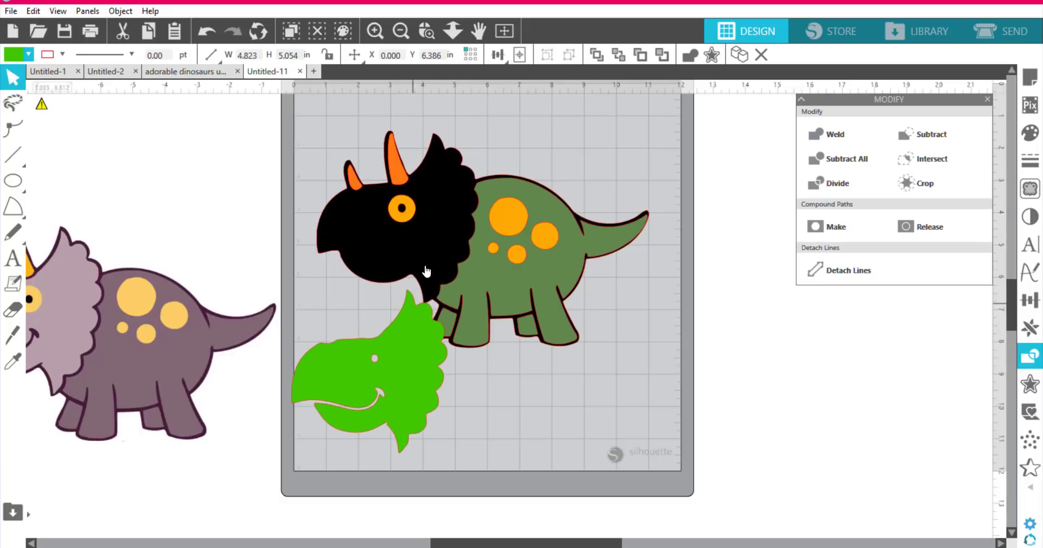
pyautogui.moveTo(409, 217)
pyautogui.mouseDown()
pyautogui.moveTo(499, 147)
pyautogui.moveTo(407, 228)
pyautogui.mouseUp()
pyautogui.moveTo(393, 359); pyautogui.dragTo(412, 214)
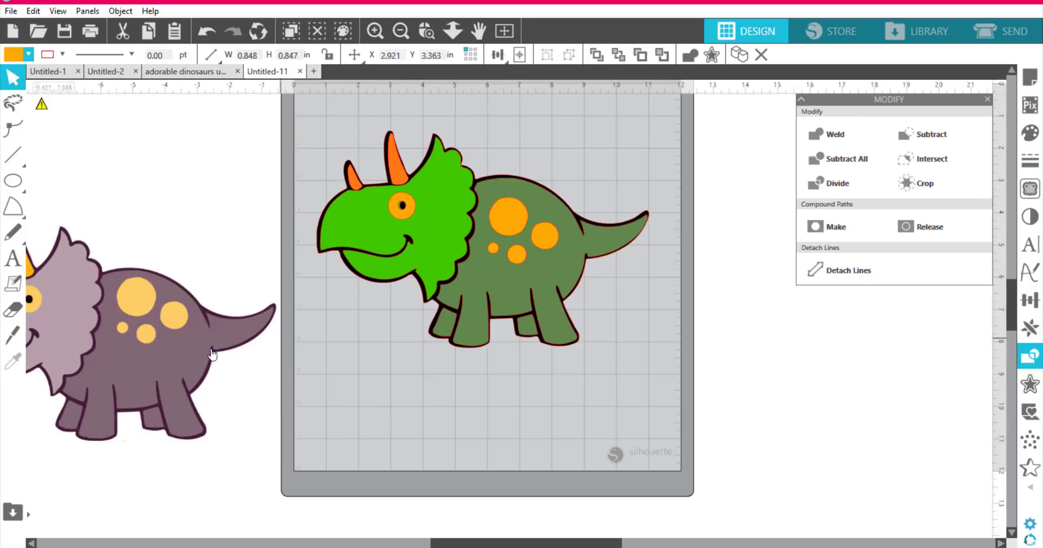
# Delete the original purple triceratops image beside the page
pyautogui.click(182, 369)
pyautogui.moveTo(181, 368); pyautogui.dragTo(260, 373)
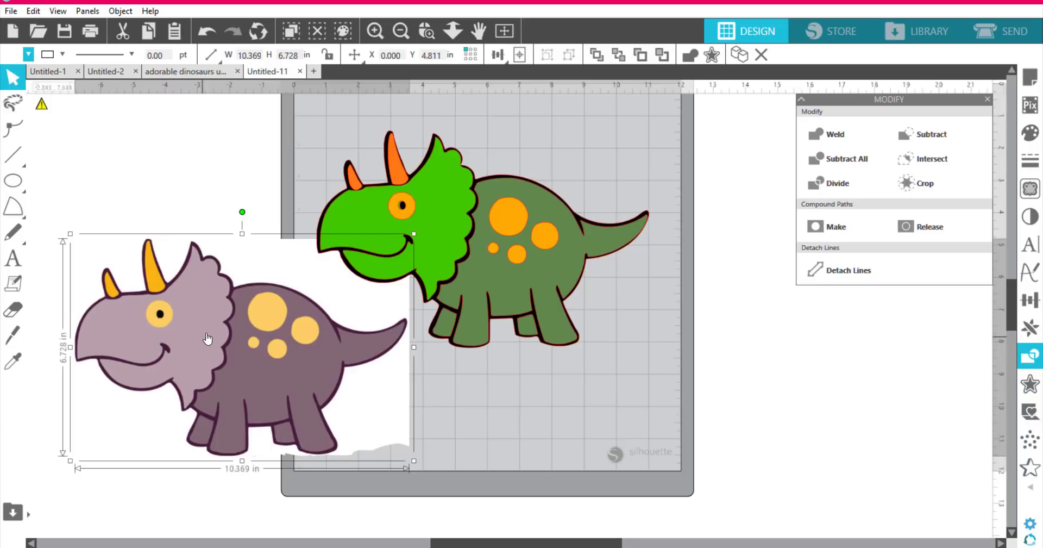
pyautogui.press('Delete')
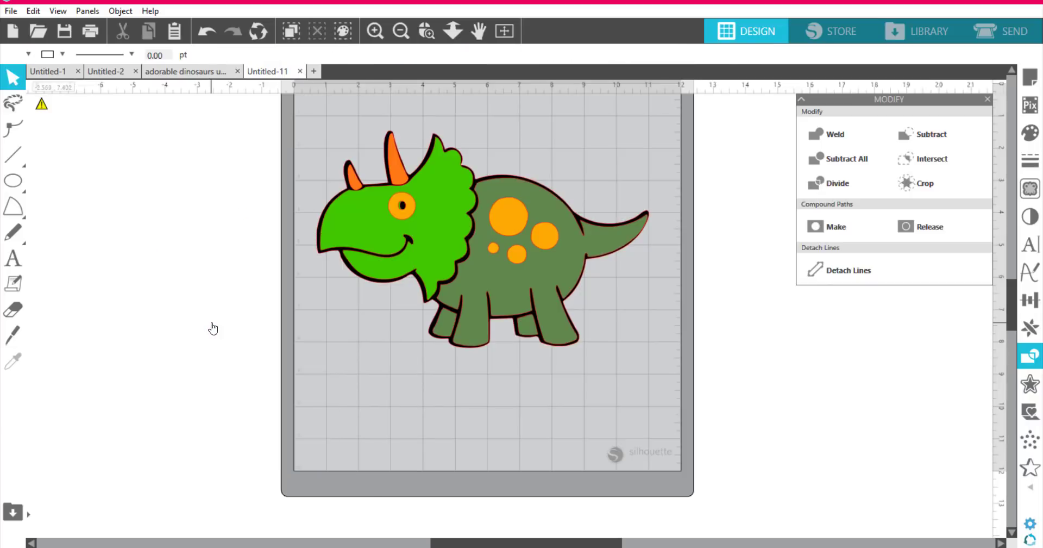
# Select all the triceratops pieces and group them
pyautogui.moveTo(313, 96); pyautogui.dragTo(686, 384)
pyautogui.moveTo(89, 8)
pyautogui.mouseDown()
pyautogui.moveTo(251, 198)
pyautogui.moveTo(163, 6)
pyautogui.moveTo(76, 14)
pyautogui.mouseUp()
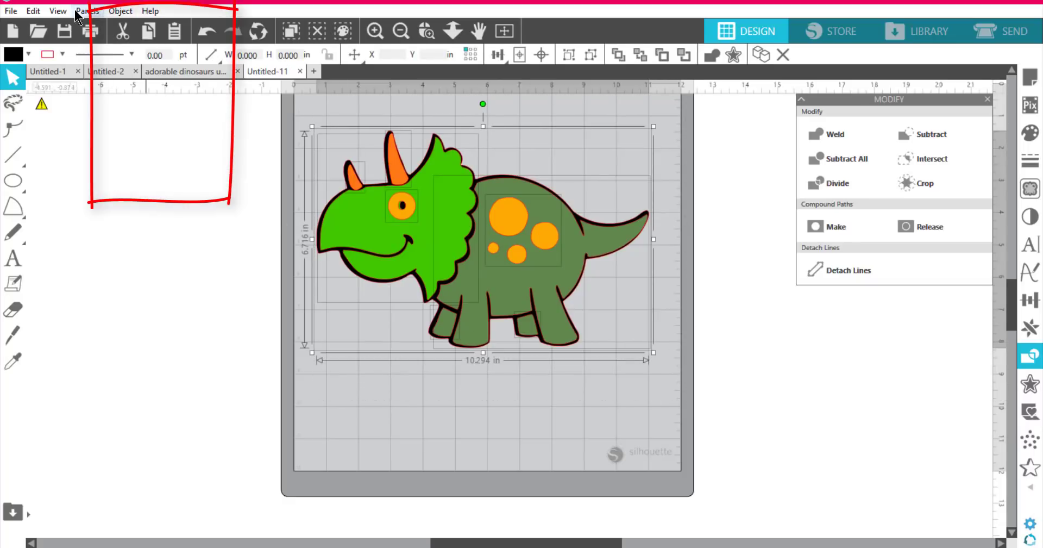
pyautogui.click(120, 11)
pyautogui.click(150, 124)
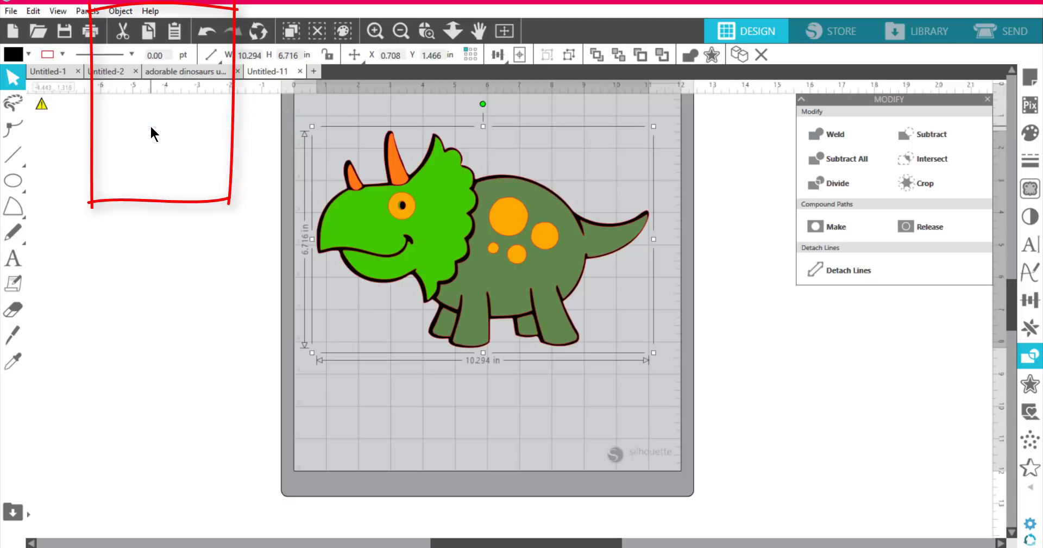
pyautogui.click(120, 11)
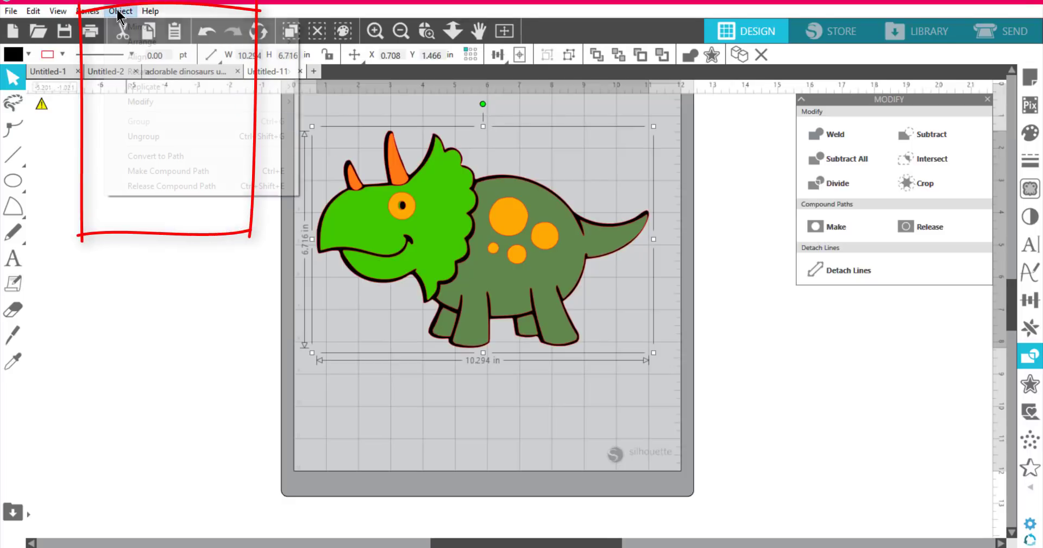
pyautogui.click(204, 162)
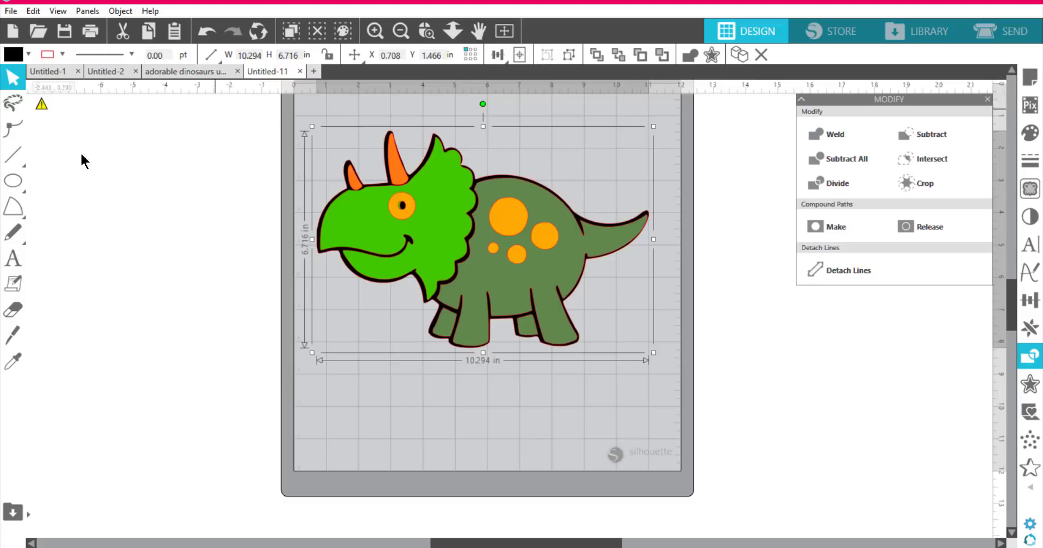
pyautogui.moveTo(21, 235)
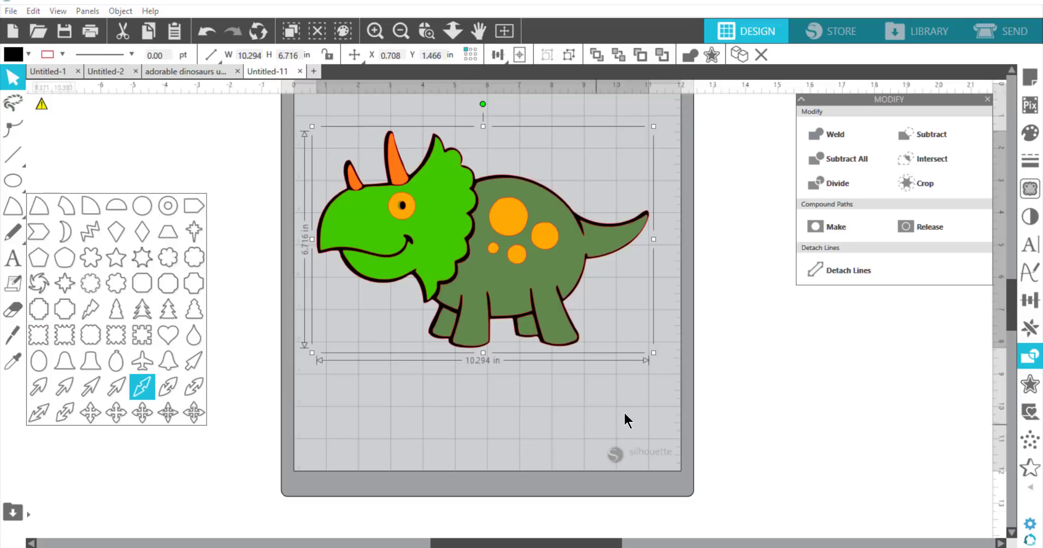
pyautogui.click(161, 138)
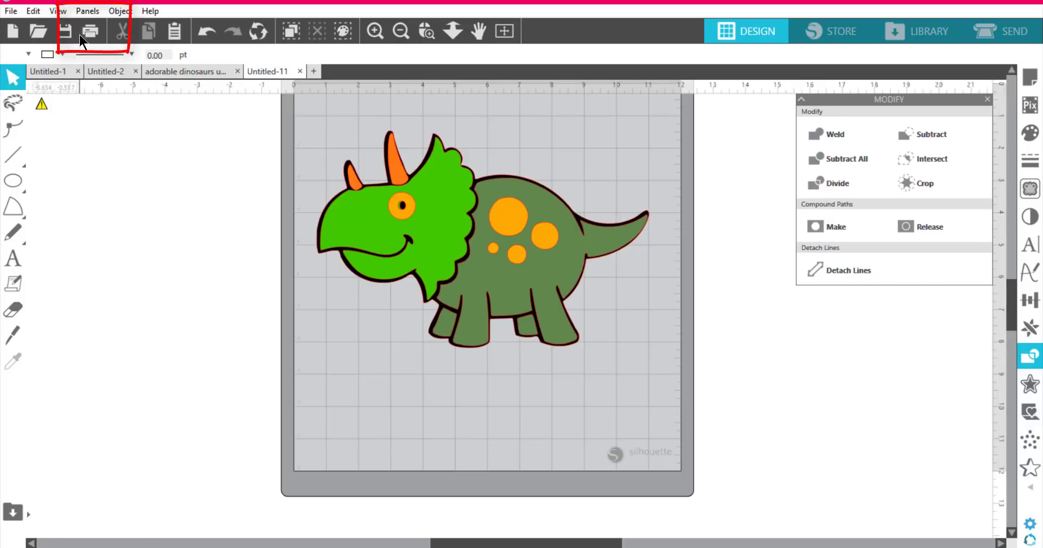
# Open the layer list, select the grouped triceratops, and toggle the visibility of the main Layer 1
pyautogui.click(88, 11)
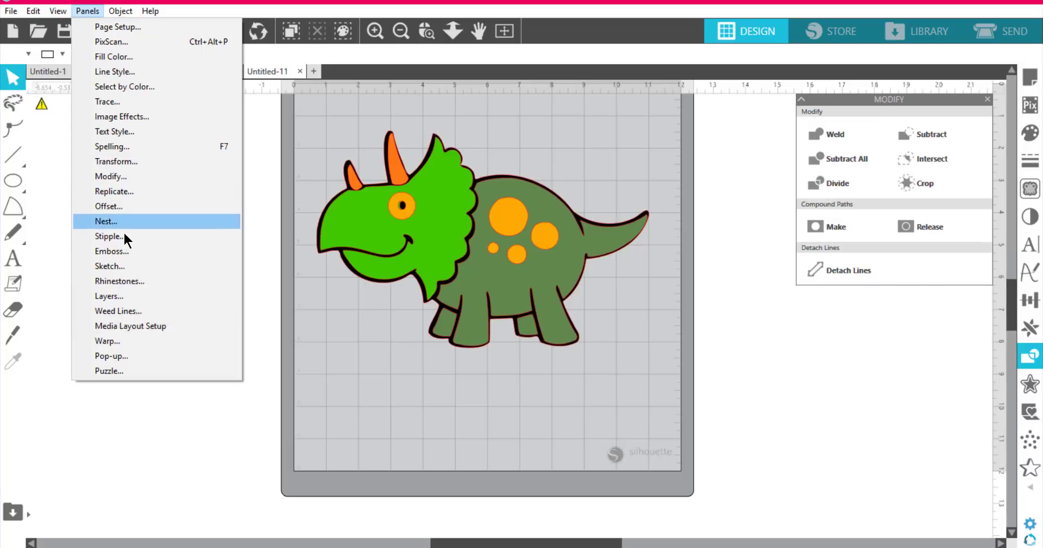
pyautogui.click(175, 297)
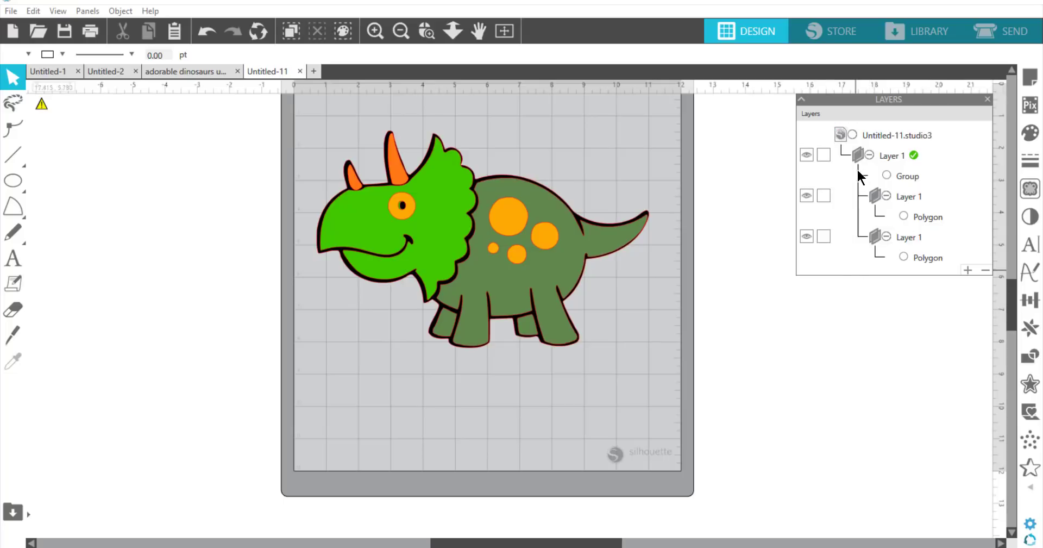
pyautogui.click(562, 283)
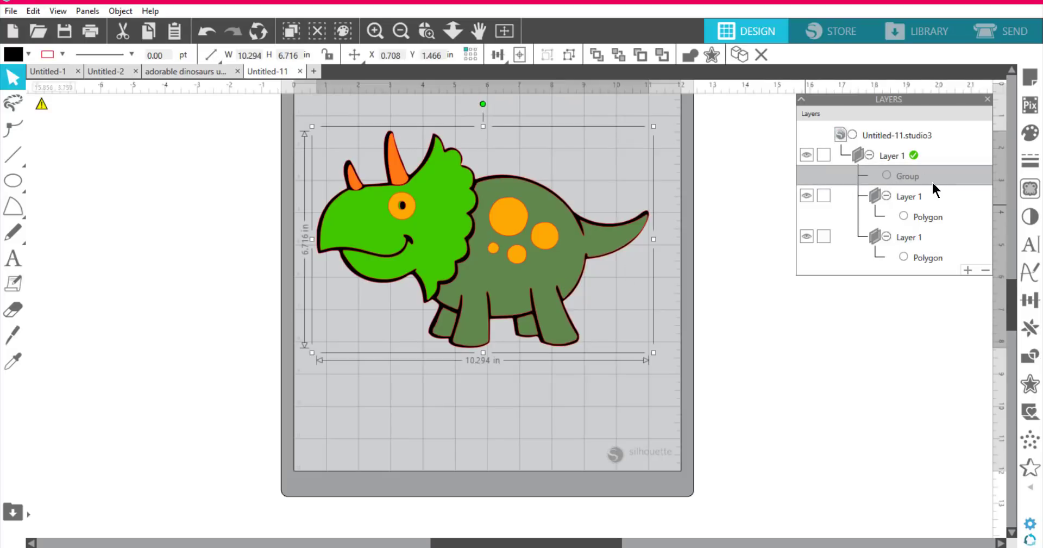
pyautogui.click(807, 154)
pyautogui.click(808, 154)
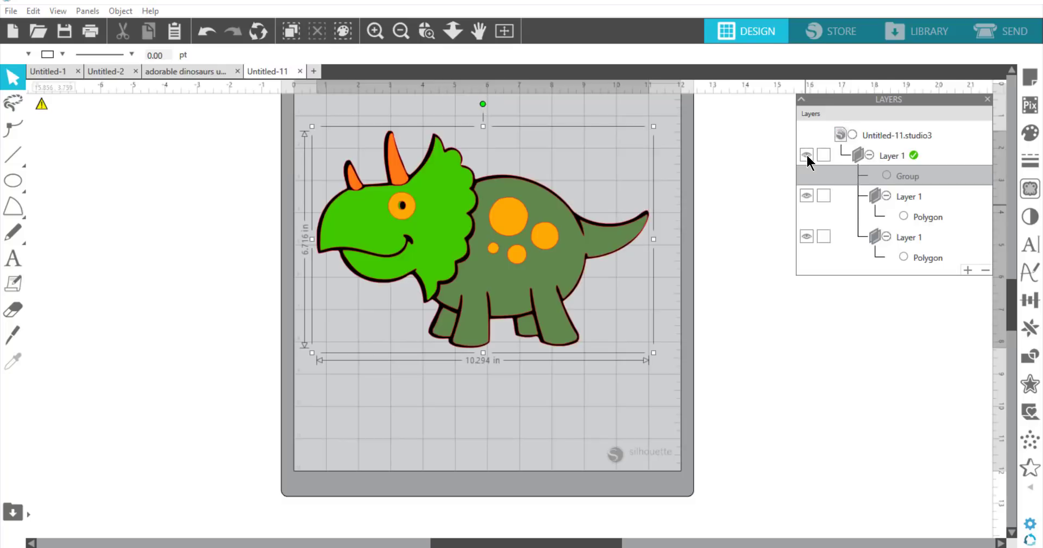
# Lock the first nested Layer 1 containing a polygon and delete that layer
pyautogui.click(903, 202)
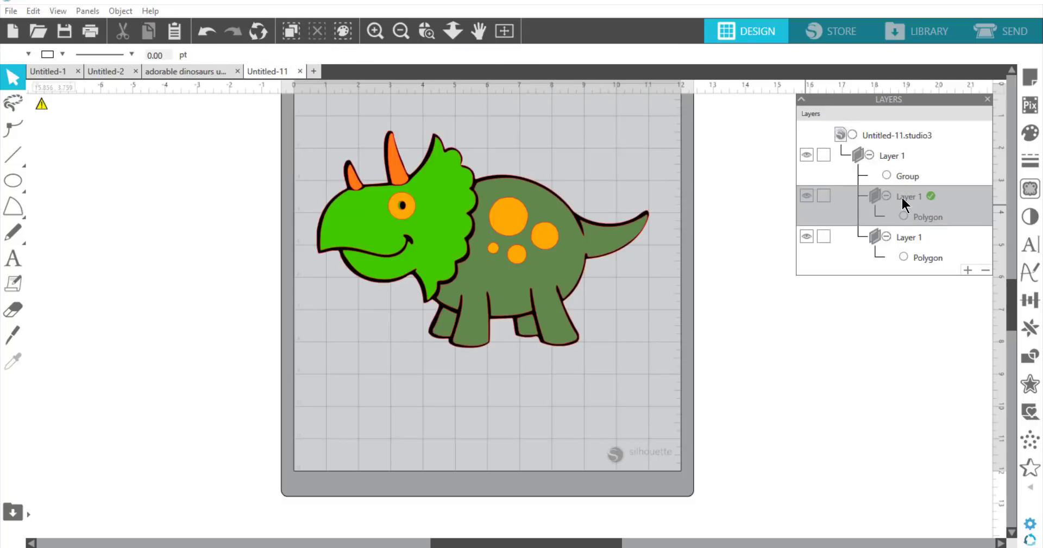
pyautogui.click(823, 194)
pyautogui.rightClick(896, 200)
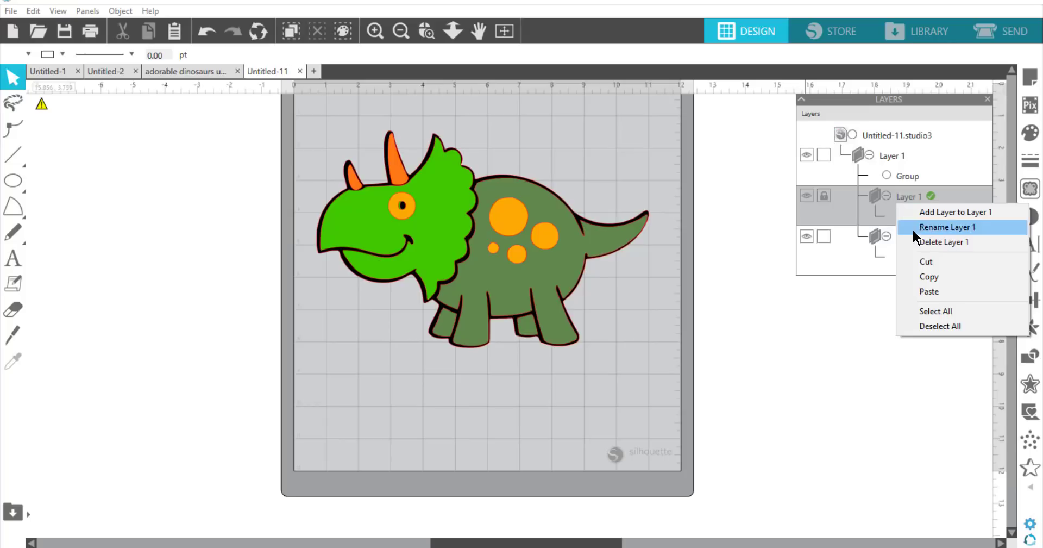
pyautogui.click(939, 243)
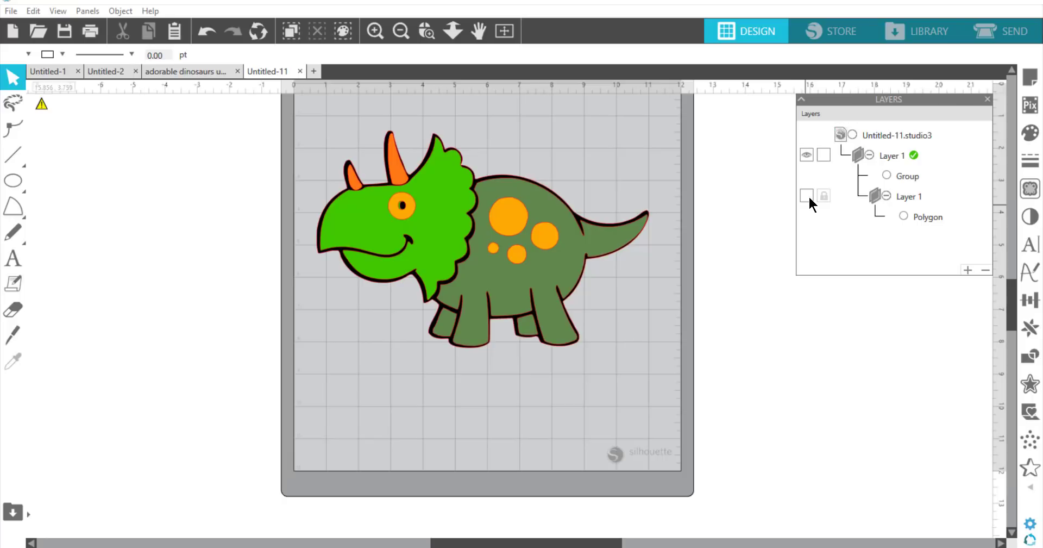
# Collapse the remaining nested layer in the layer list
pyautogui.click(888, 194)
pyautogui.rightClick(888, 195)
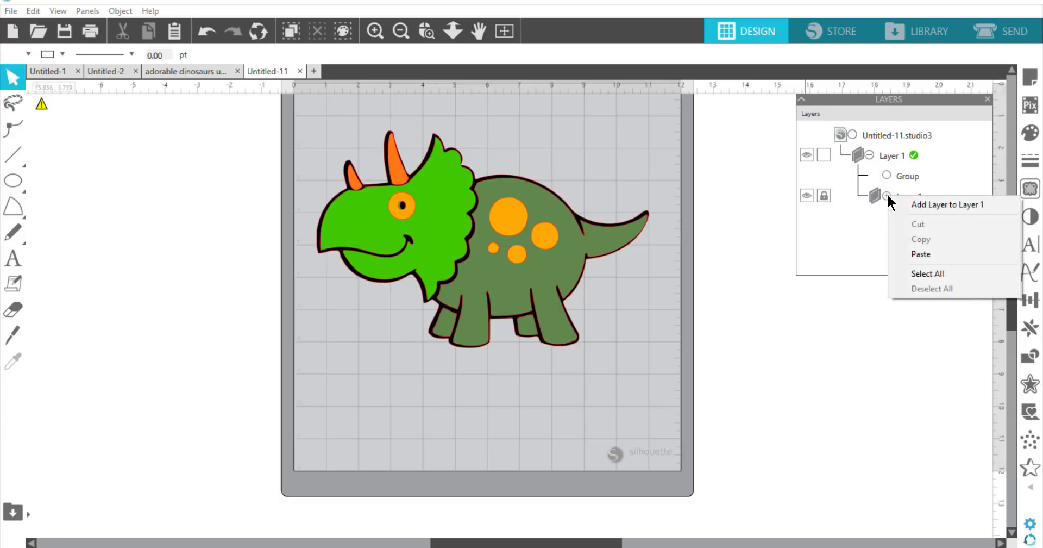
pyautogui.click(836, 252)
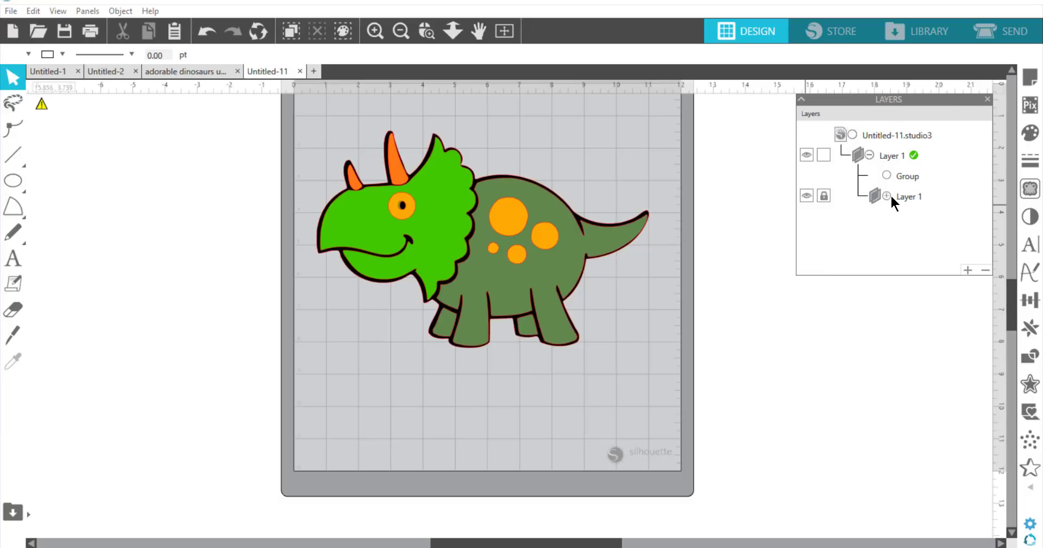
# Delete the remaining nested Layer 1 and toggle the visibility of the main Layer 1 off and on
pyautogui.click(895, 191)
pyautogui.rightClick(895, 191)
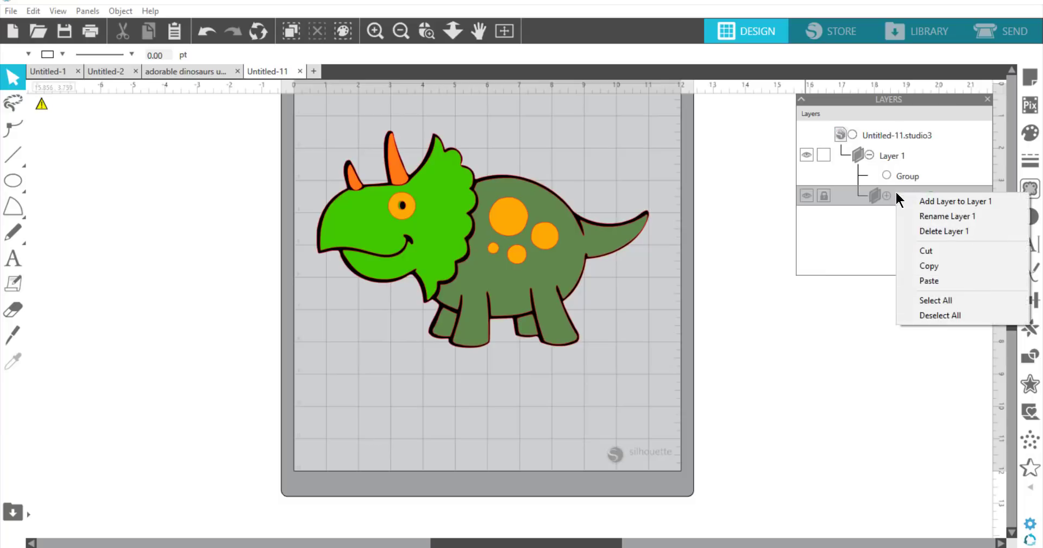
pyautogui.click(940, 232)
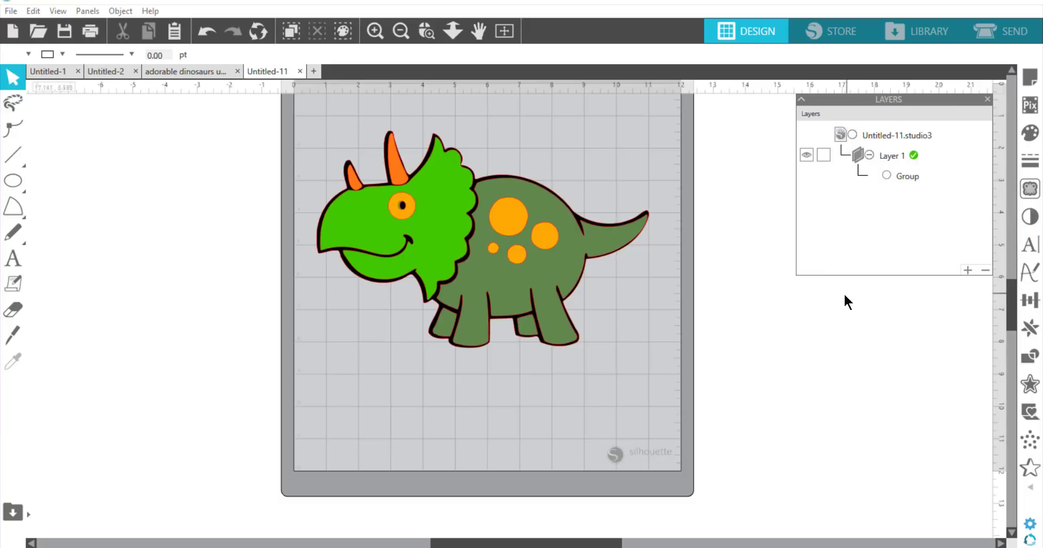
pyautogui.click(806, 154)
pyautogui.click(807, 155)
# Start saving the design to the hard drive in the Downloads folder under the file name Dino5
pyautogui.click(6, 10)
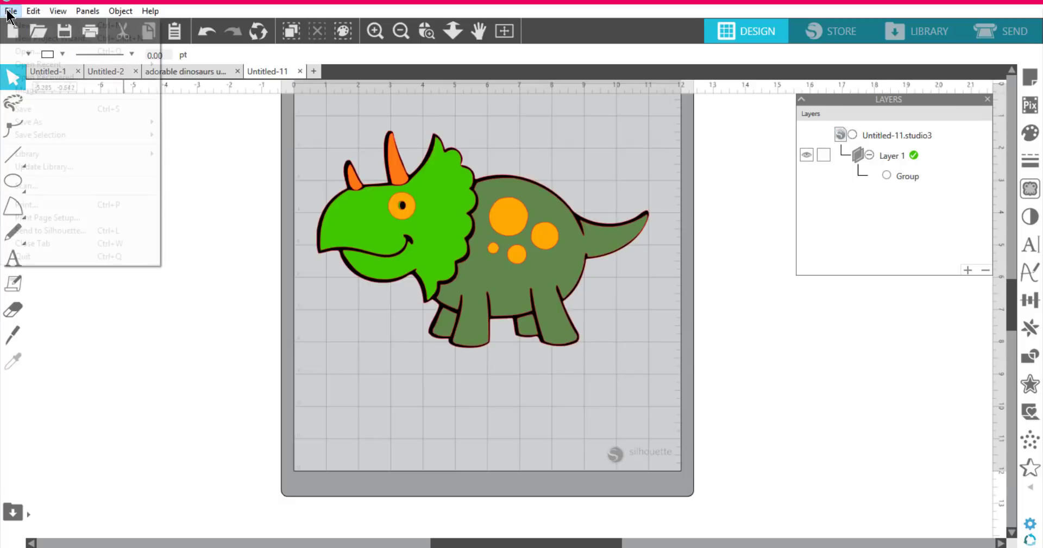
pyautogui.moveTo(77, 128)
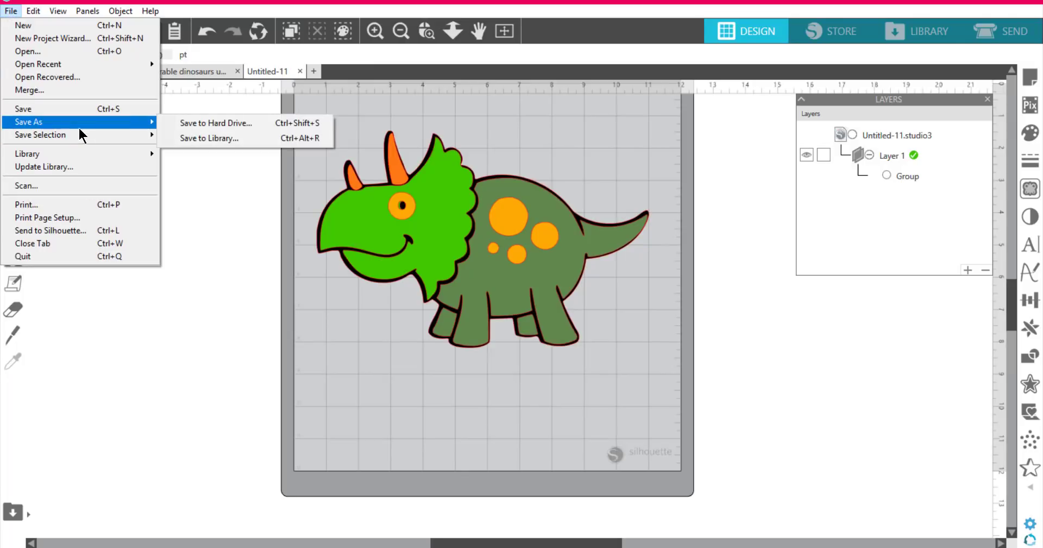
pyautogui.click(217, 124)
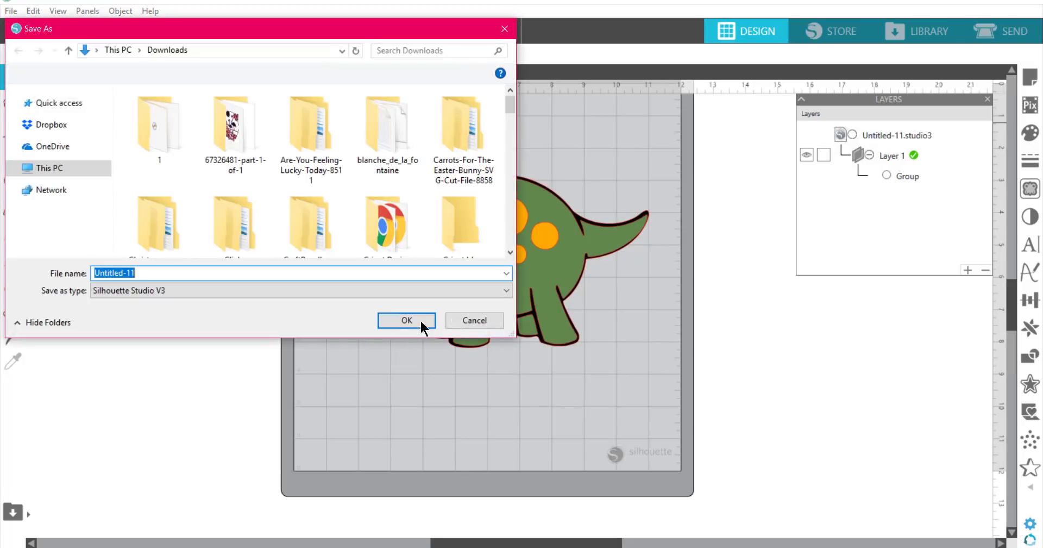
pyautogui.moveTo(136, 272); pyautogui.dragTo(90, 274)
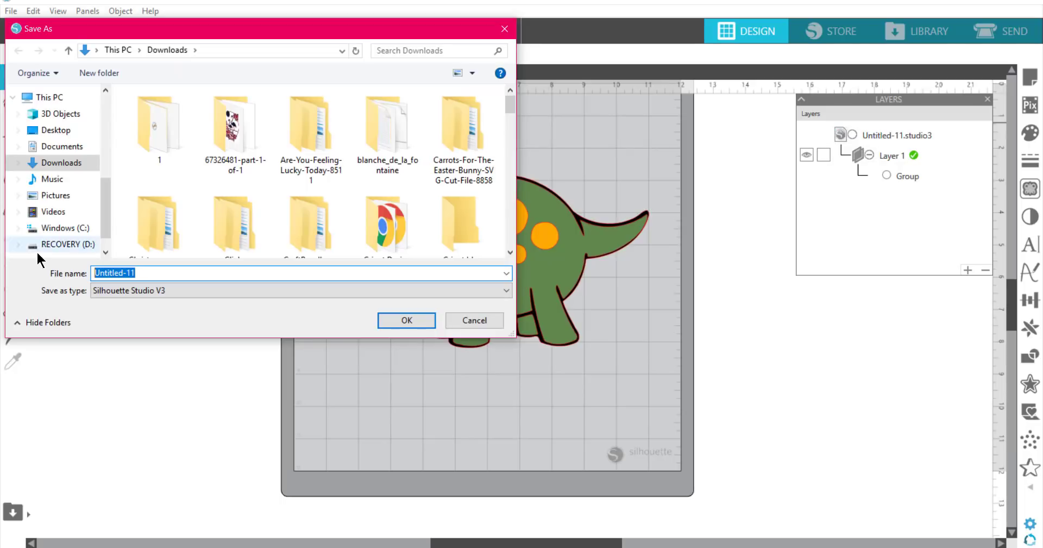
pyautogui.write('D')
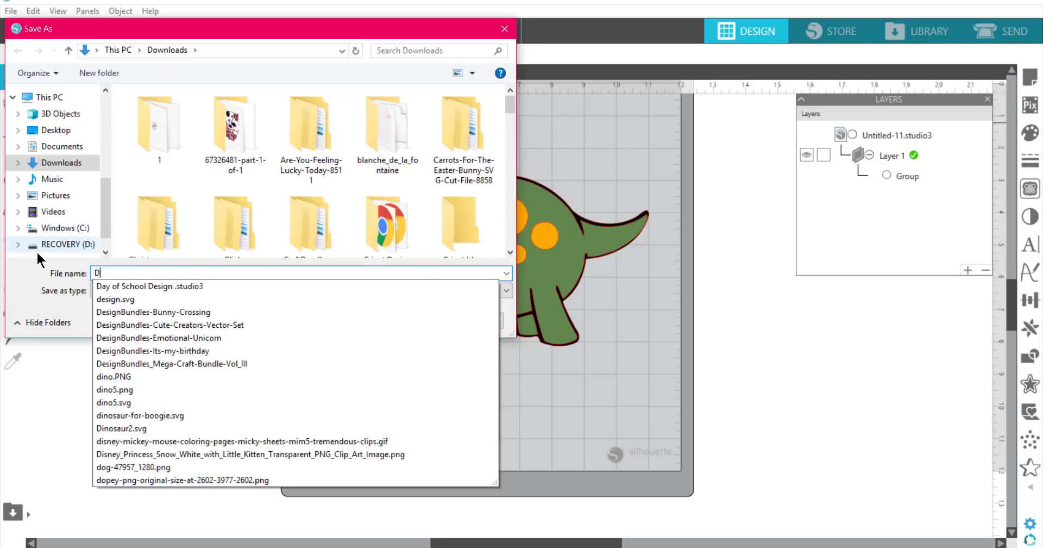
pyautogui.write('ino')
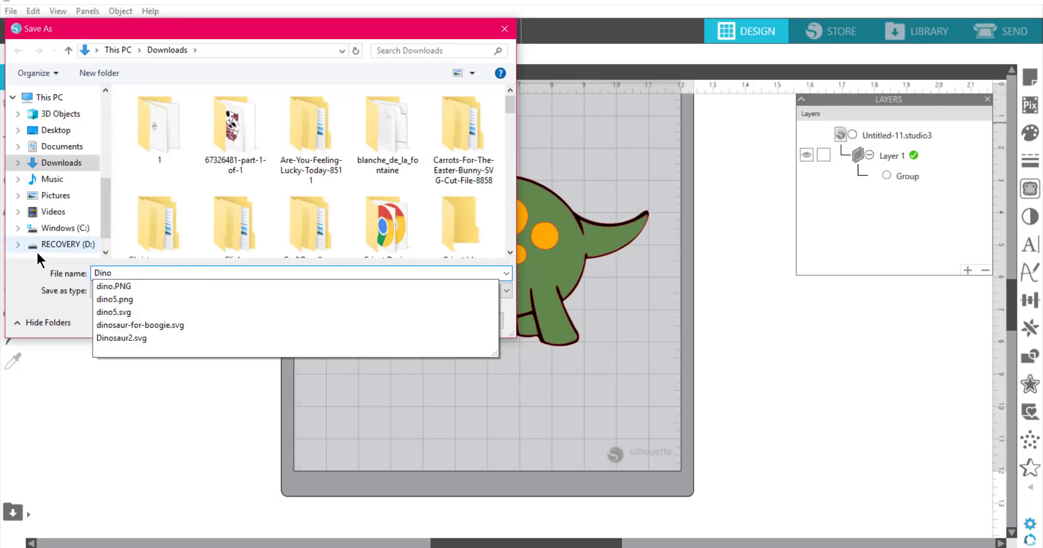
pyautogui.write('5')
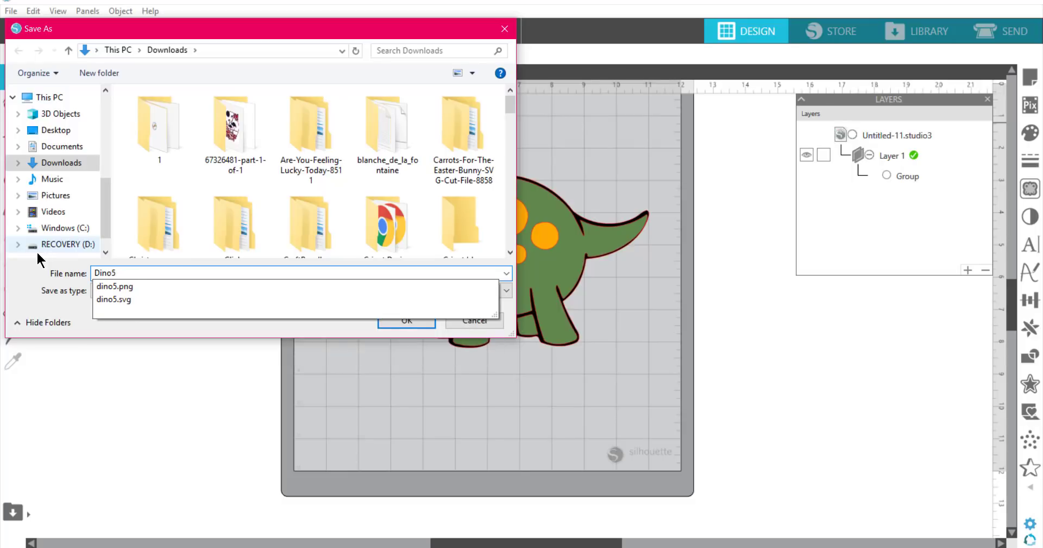
pyautogui.click(74, 381)
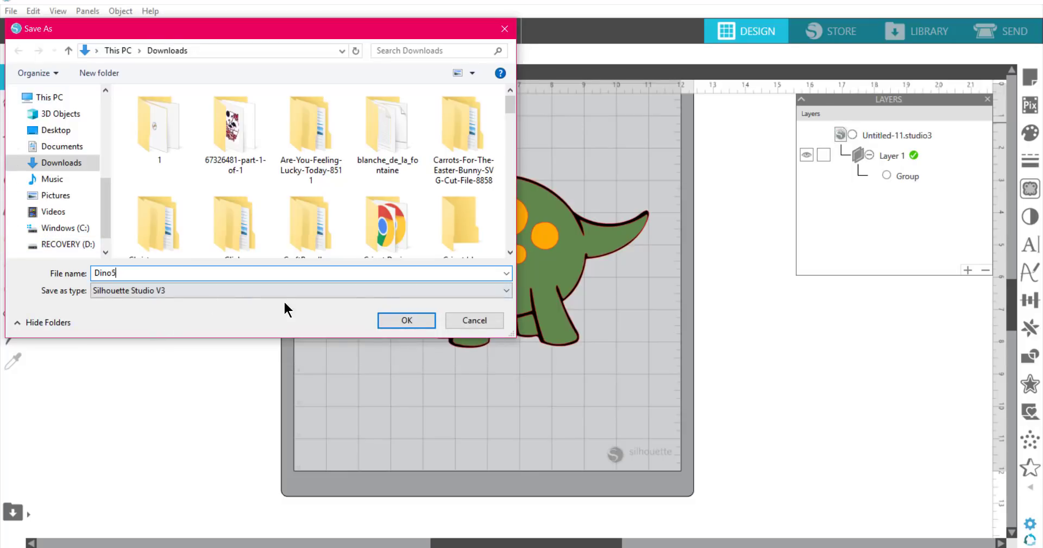
# Set the file type to SVG and save the design, replacing the existing dino5.svg
pyautogui.click(505, 294)
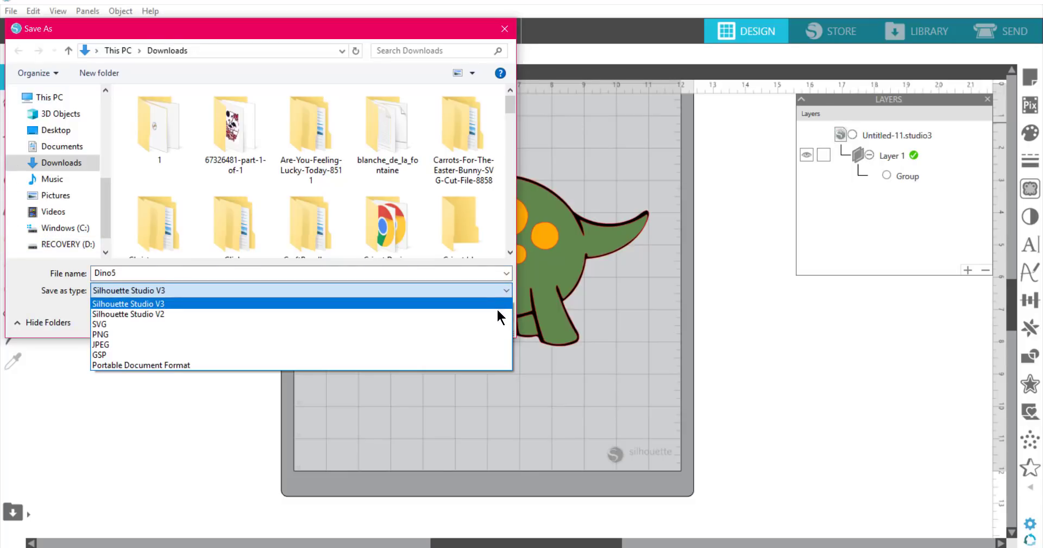
pyautogui.click(489, 351)
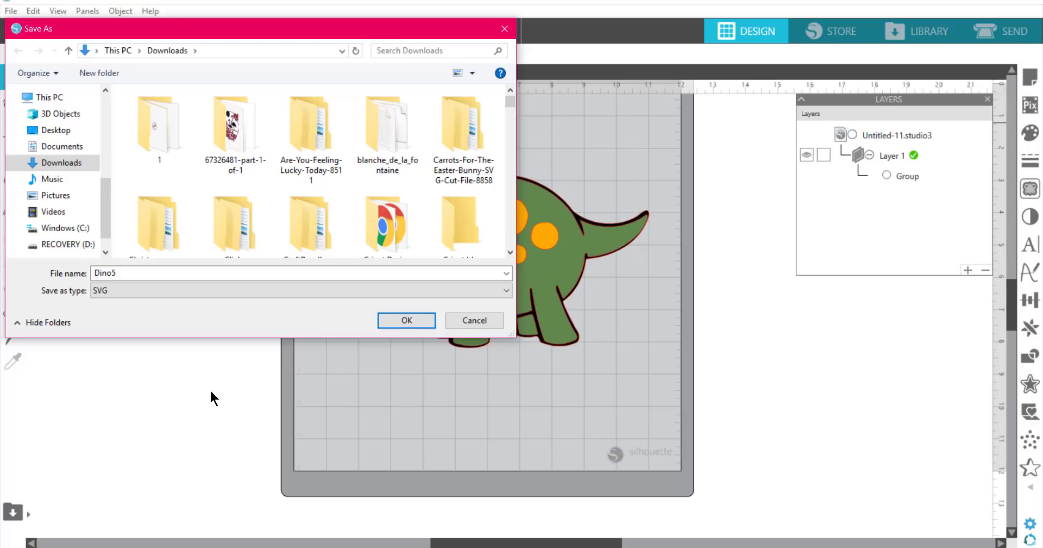
pyautogui.click(415, 323)
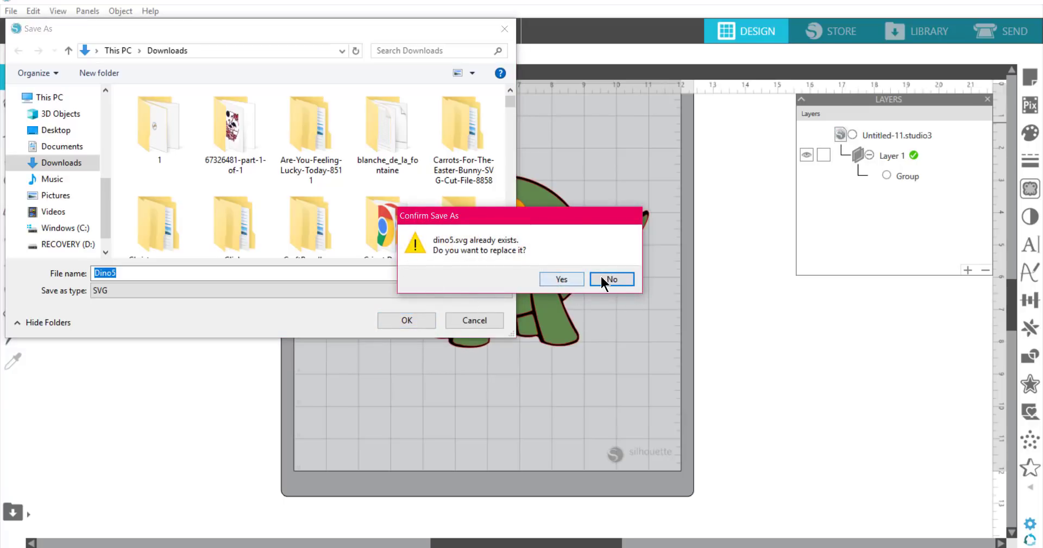
pyautogui.click(568, 277)
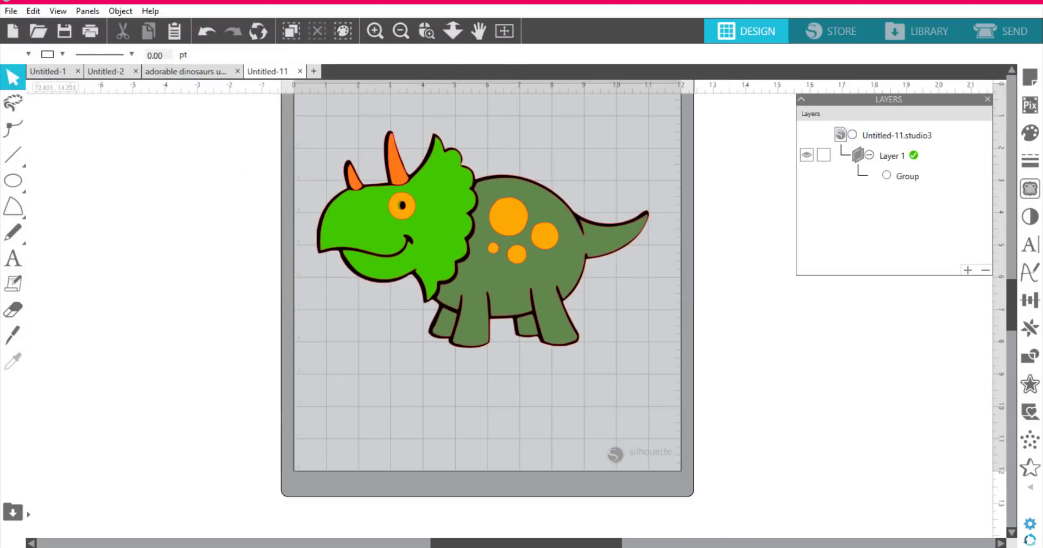
# Switch to Cricut Design Space in the browser and start a new project, replacing the unsaved one on the canvas
pyautogui.hotkey('alt', 'Tab')
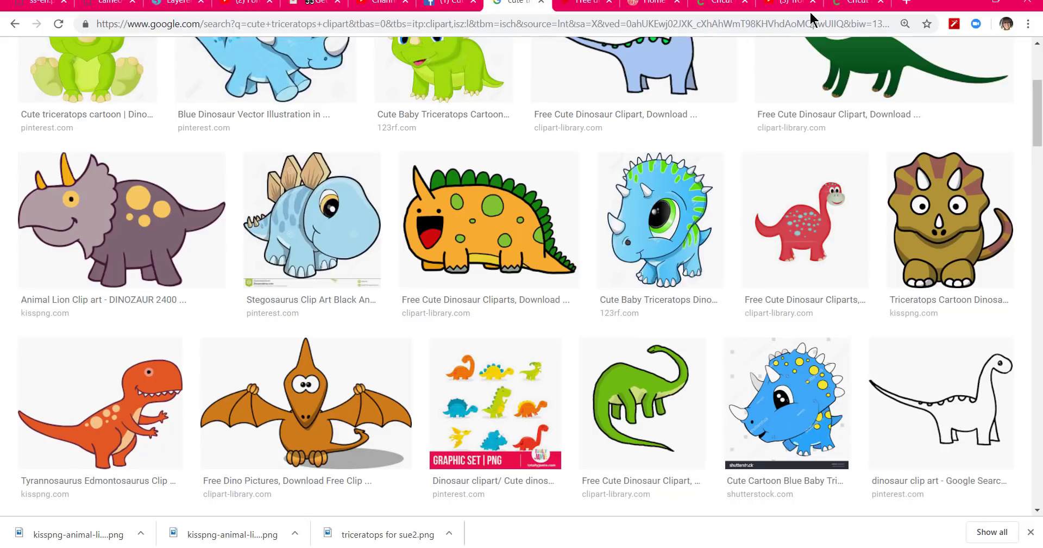
pyautogui.click(861, 3)
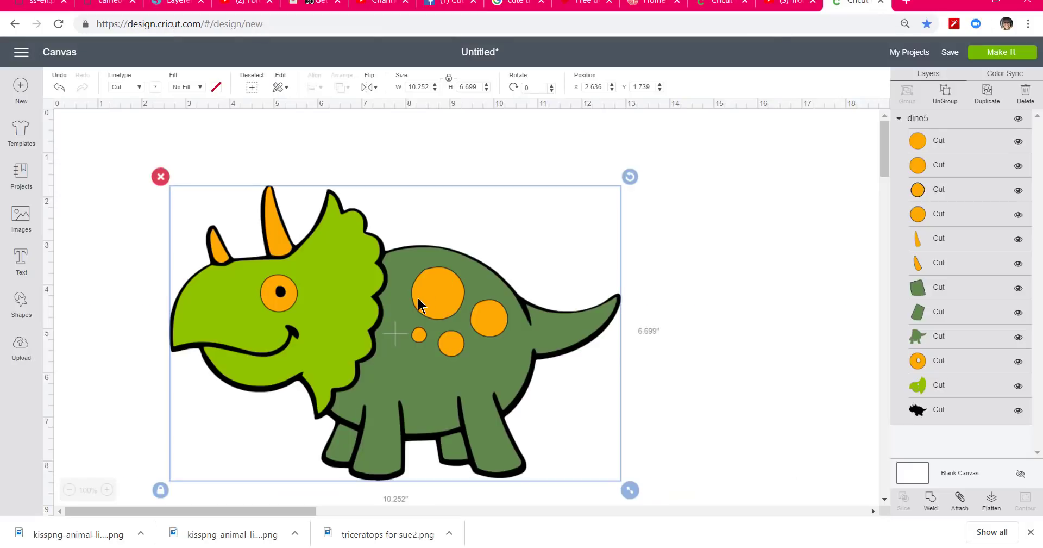
pyautogui.click(16, 85)
pyautogui.click(532, 71)
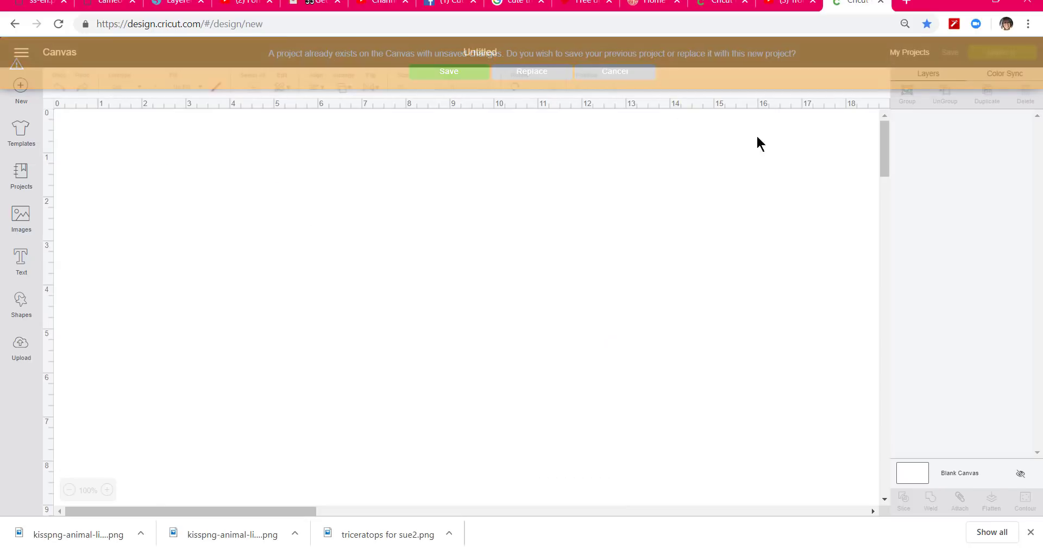
# Upload the dino5 cut file from the Downloads folder as an image and save it under the name dino5
pyautogui.click(21, 348)
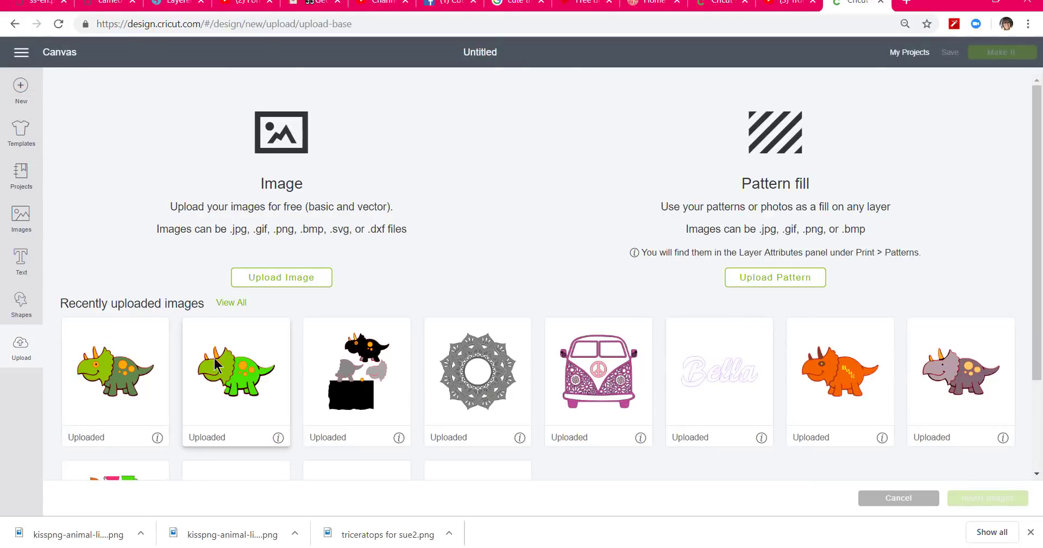
pyautogui.click(306, 282)
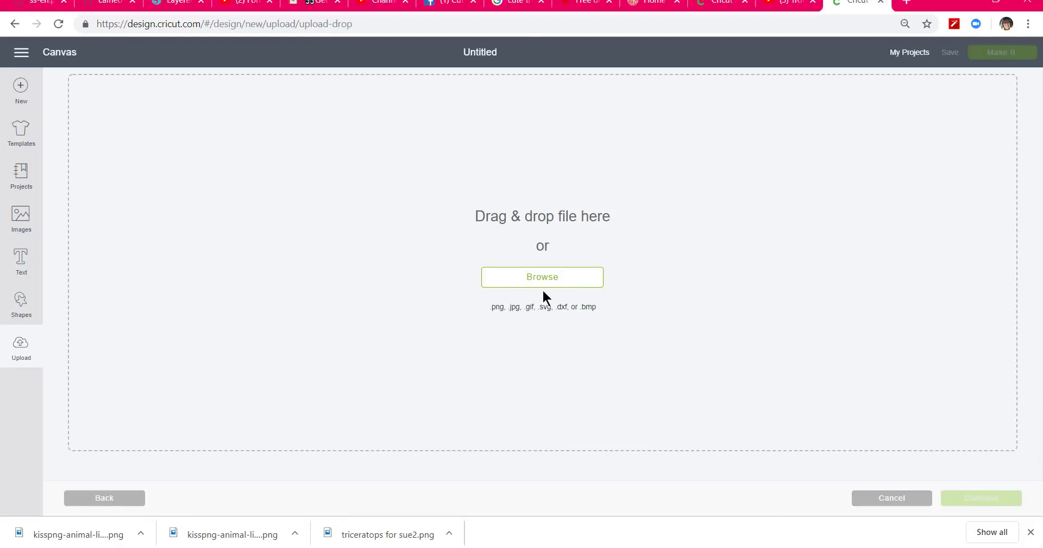
pyautogui.click(591, 282)
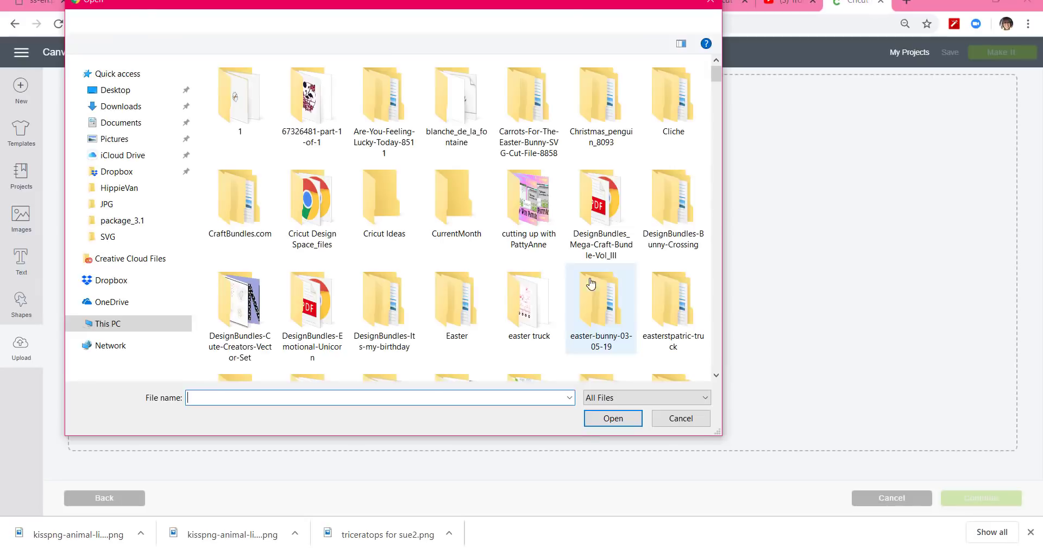
pyautogui.moveTo(716, 73); pyautogui.dragTo(712, 161)
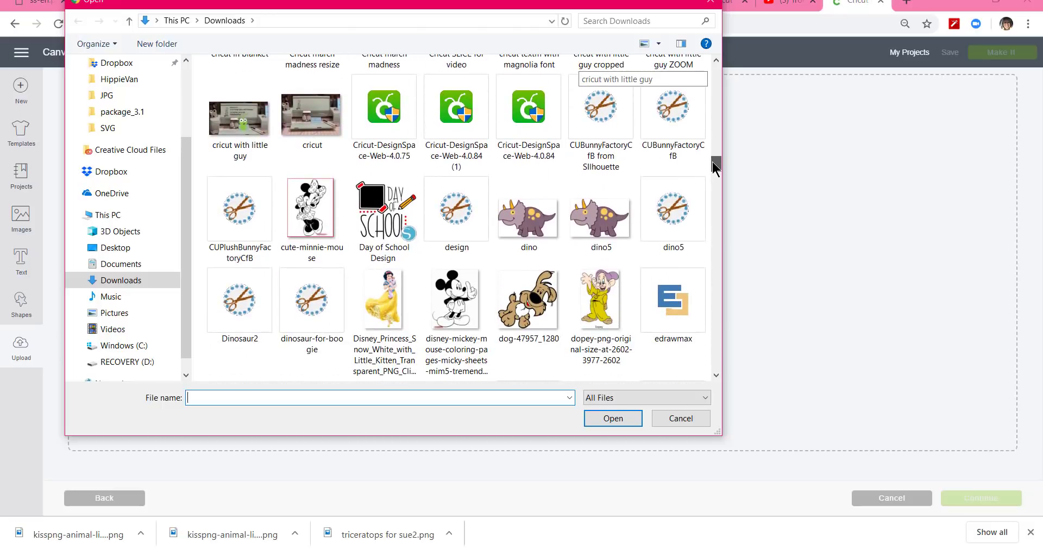
pyautogui.click(673, 218)
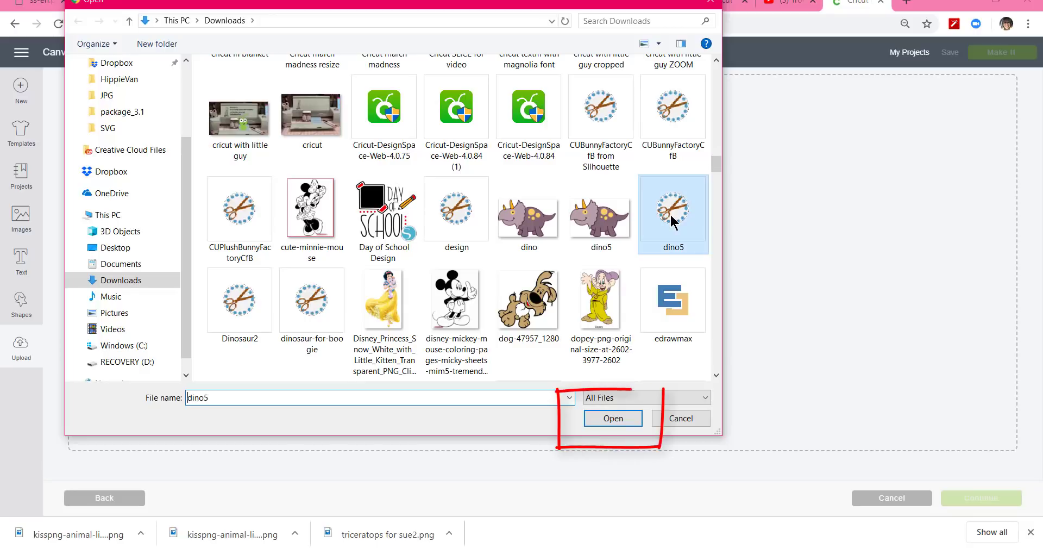
pyautogui.click(627, 417)
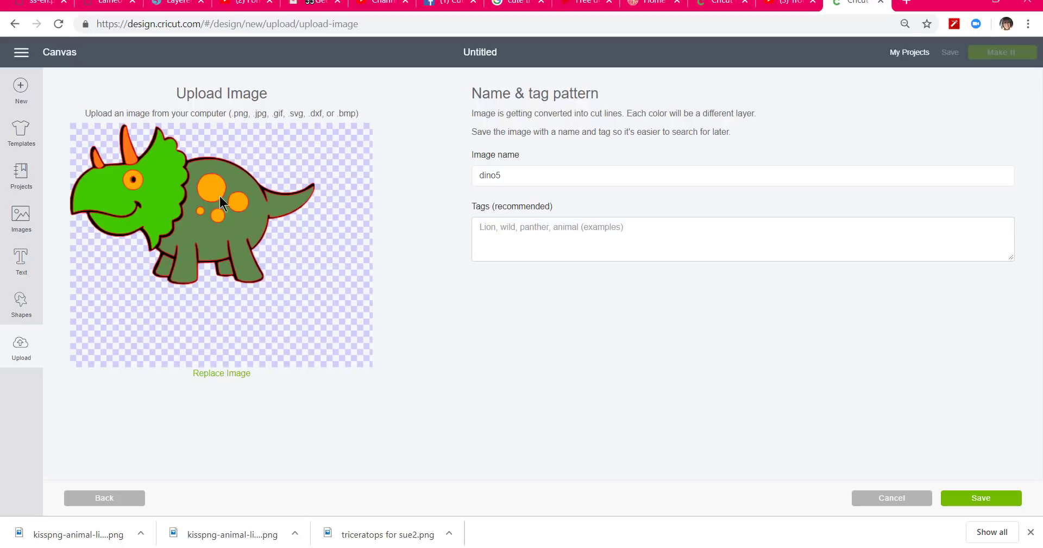
pyautogui.click(999, 499)
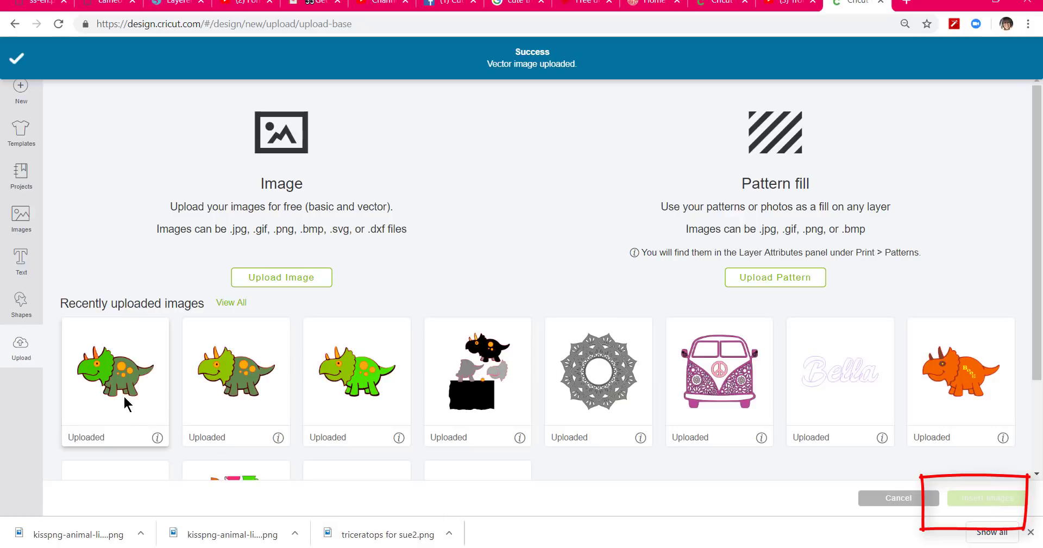
# Insert the newly uploaded triceratops, enlarge it to about 11.6 by 7.6 inches and move it up to the canvas's upper edge
pyautogui.click(125, 403)
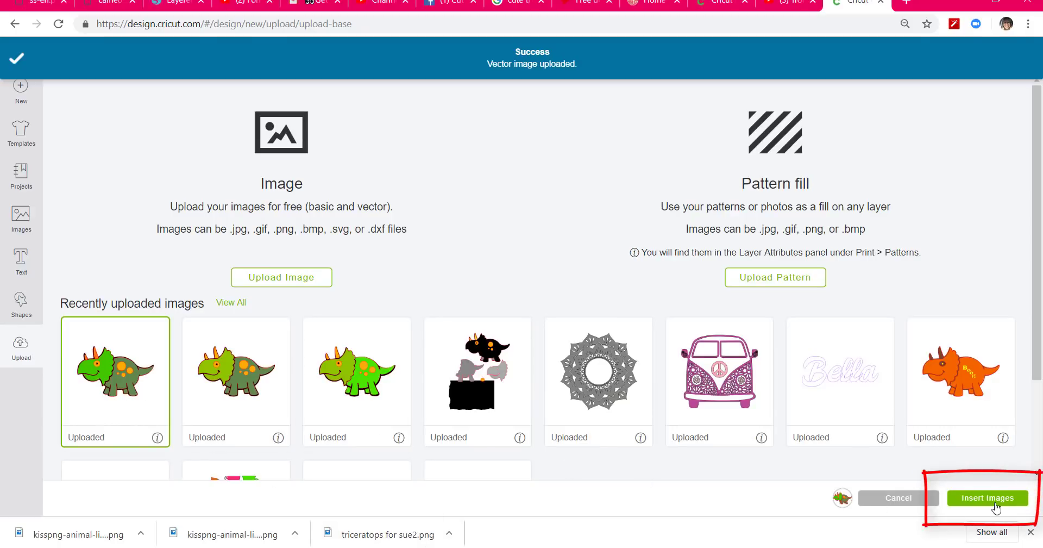
pyautogui.click(995, 504)
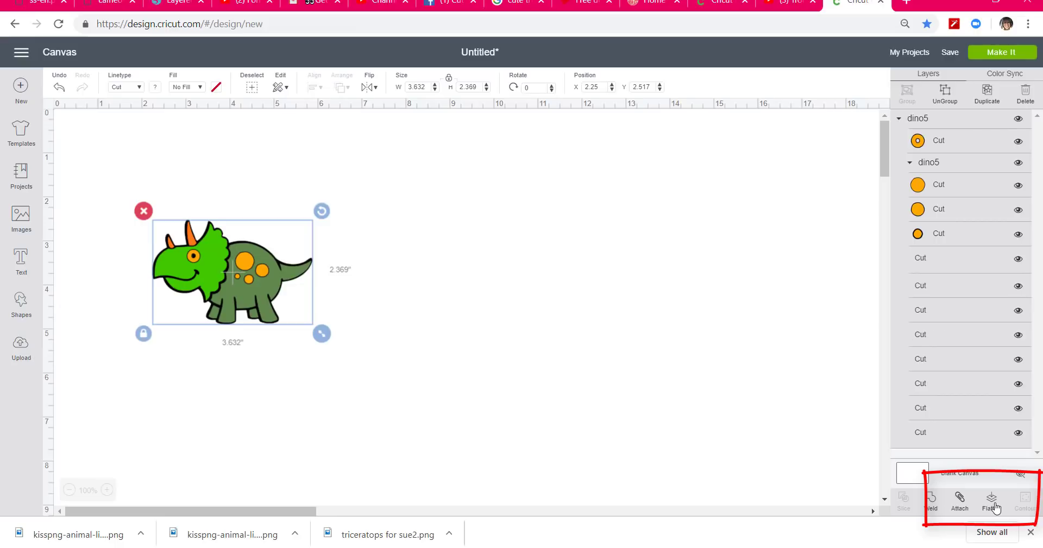
pyautogui.moveTo(322, 333); pyautogui.dragTo(666, 489)
pyautogui.moveTo(550, 389); pyautogui.dragTo(546, 272)
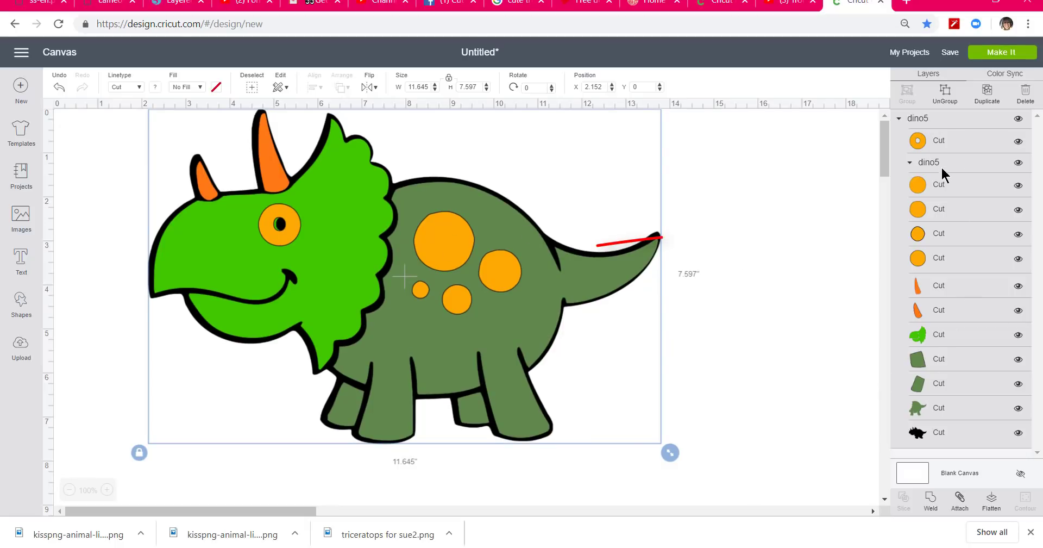
# Ungroup the triceratops and nudge the orange eye ring so it is centered around the black pupil
pyautogui.click(944, 95)
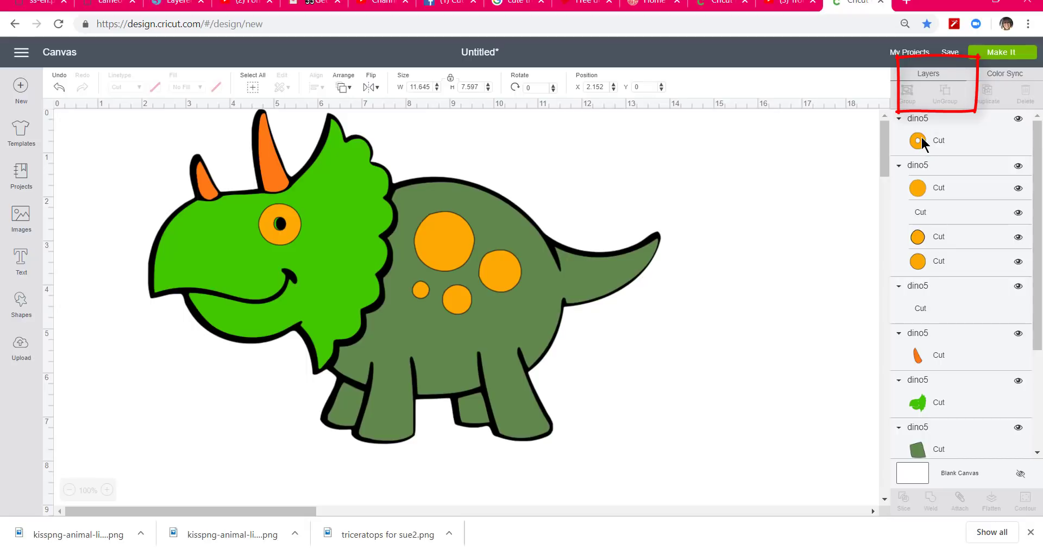
pyautogui.click(922, 142)
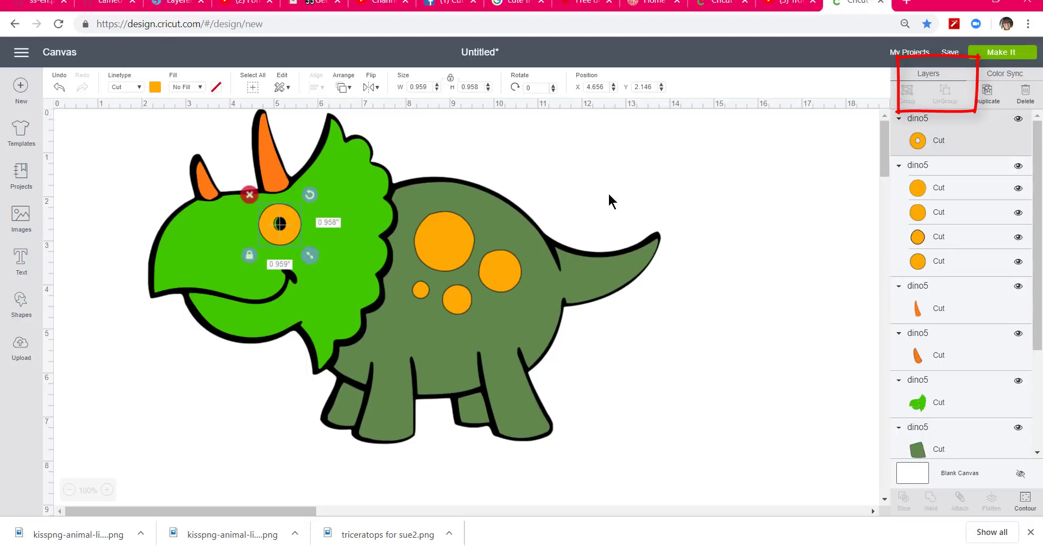
pyautogui.moveTo(293, 231); pyautogui.dragTo(295, 233)
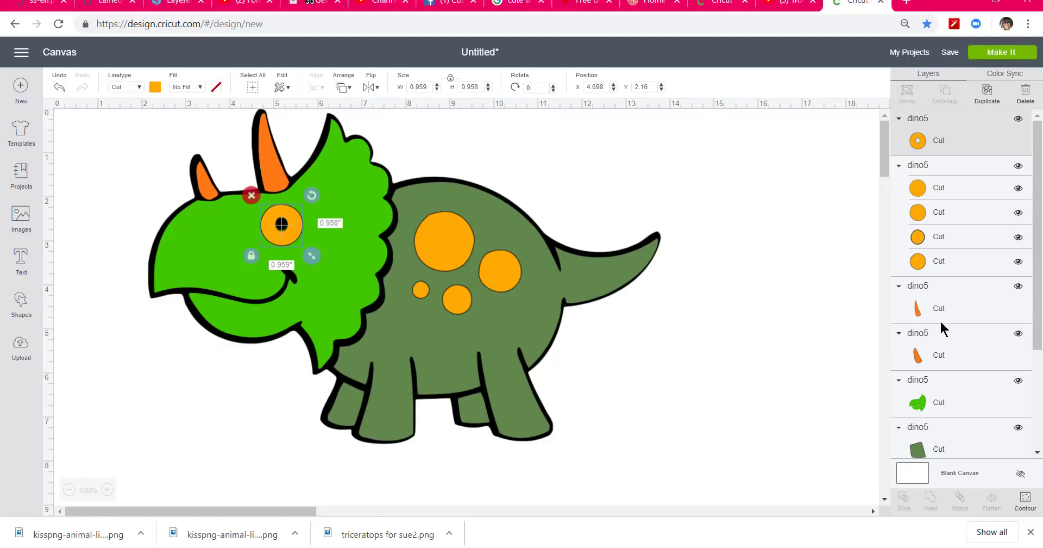
# Examine the separate cut layers by selecting the green head, the leg pieces, the body and the black backing in turn
pyautogui.click(925, 405)
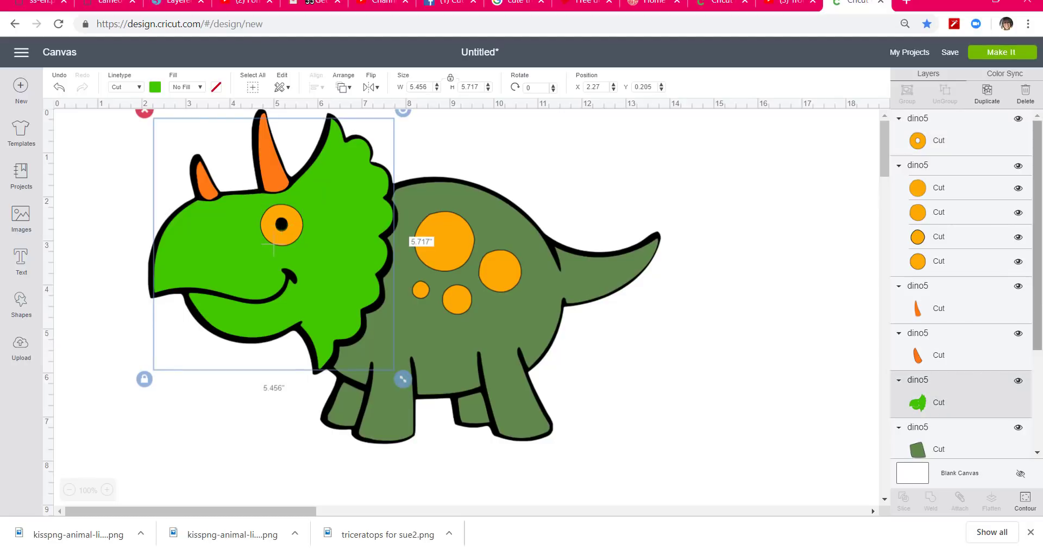
pyautogui.moveTo(1037, 285); pyautogui.dragTo(1034, 381)
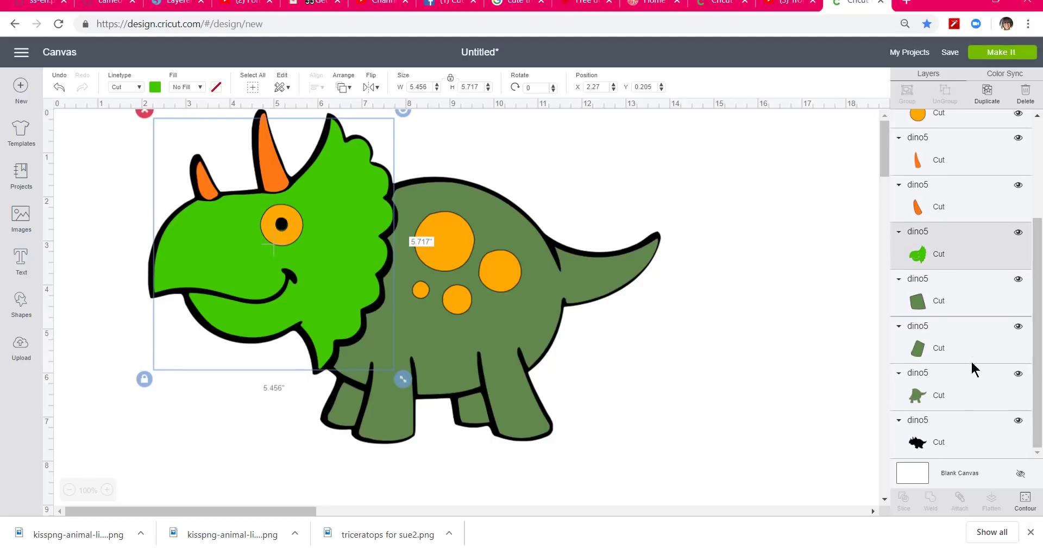
pyautogui.click(941, 301)
pyautogui.click(947, 346)
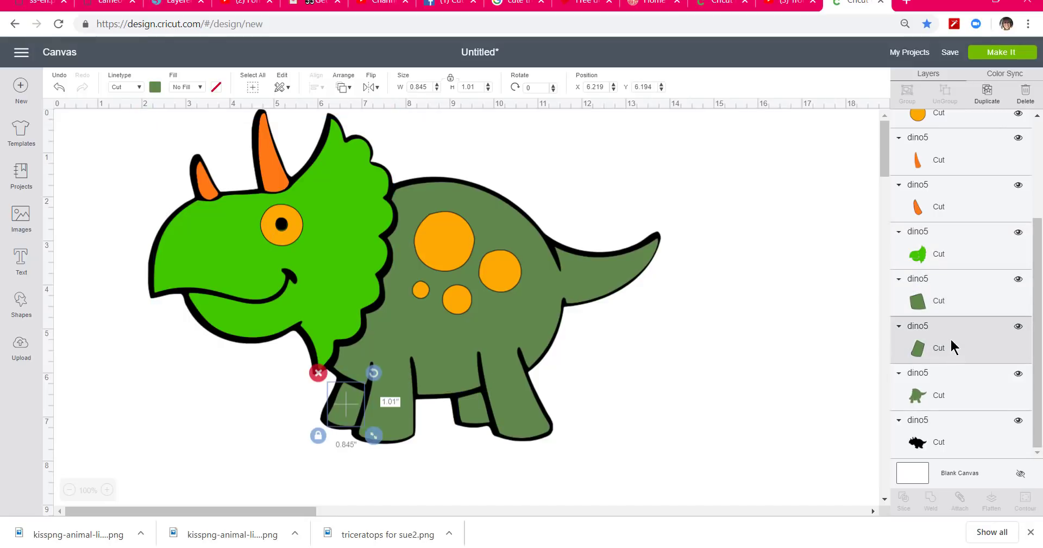
pyautogui.click(961, 395)
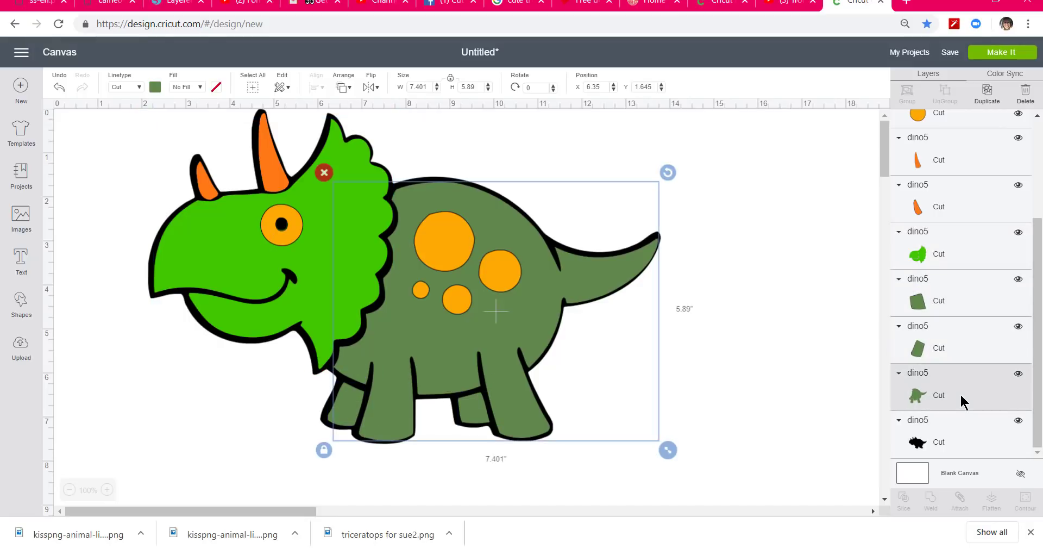
pyautogui.click(957, 446)
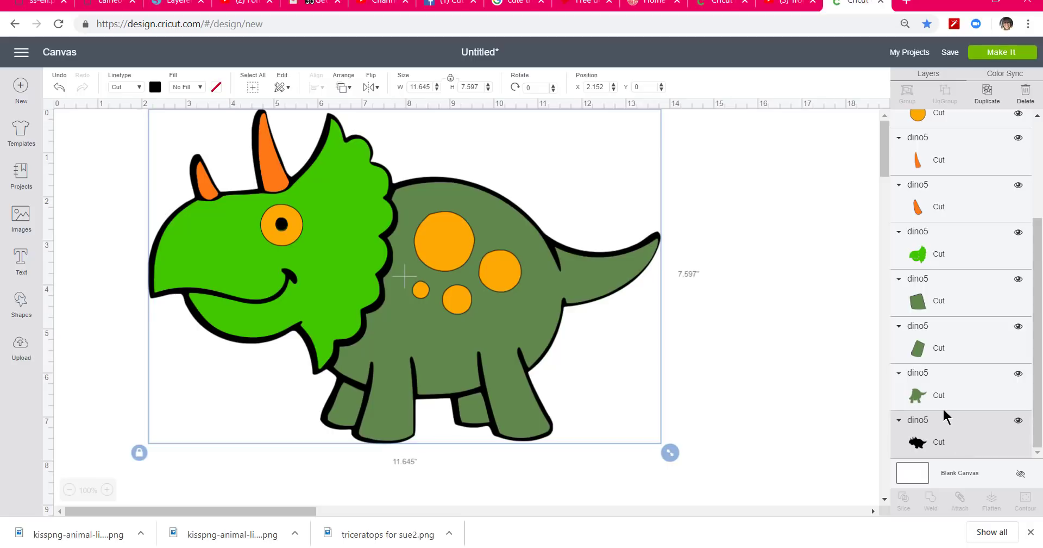
pyautogui.scroll(3, 918, 381)
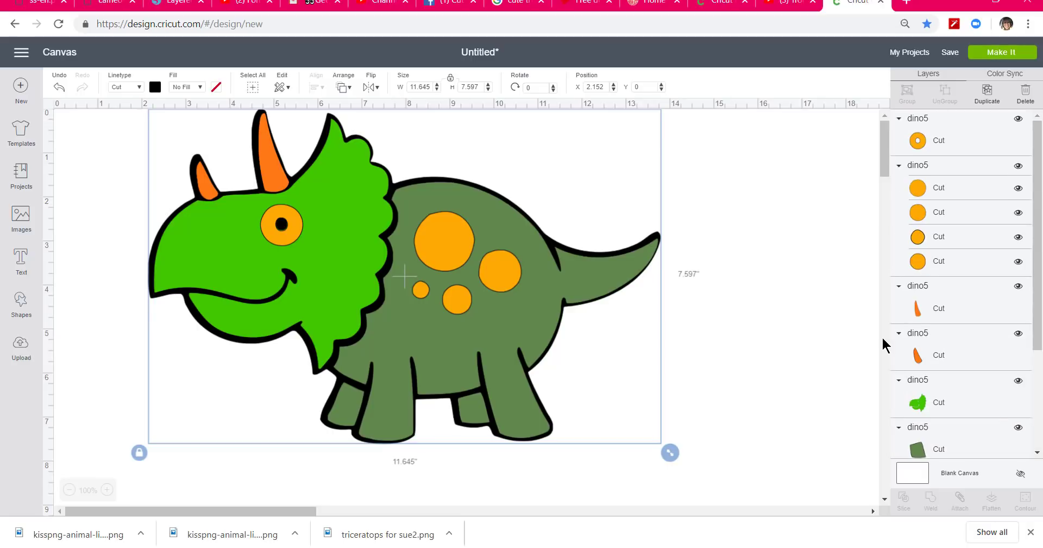
# Preview how the triceratops pieces are laid out on the cutting mats by color, and return to the canvas
pyautogui.click(1005, 52)
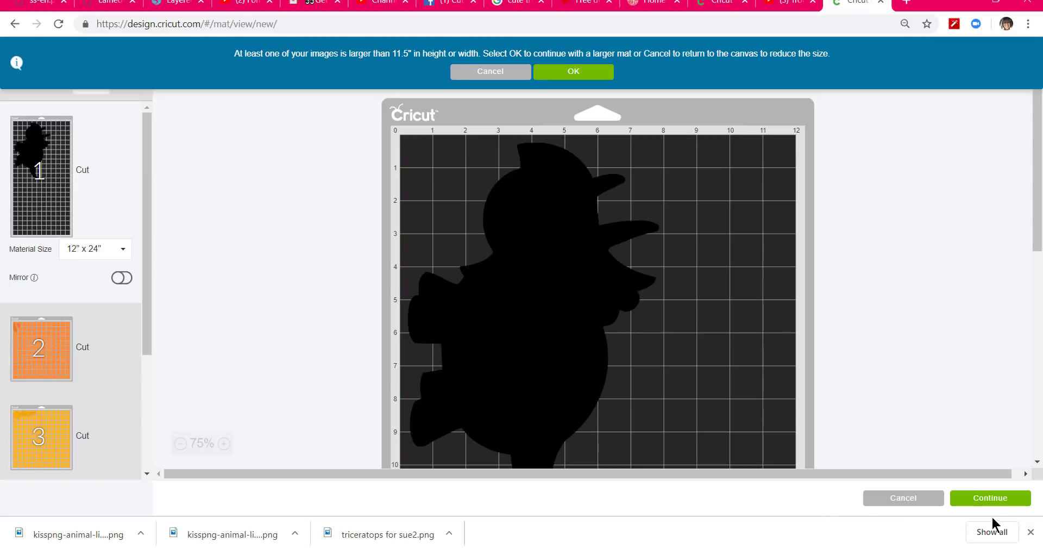
pyautogui.click(927, 505)
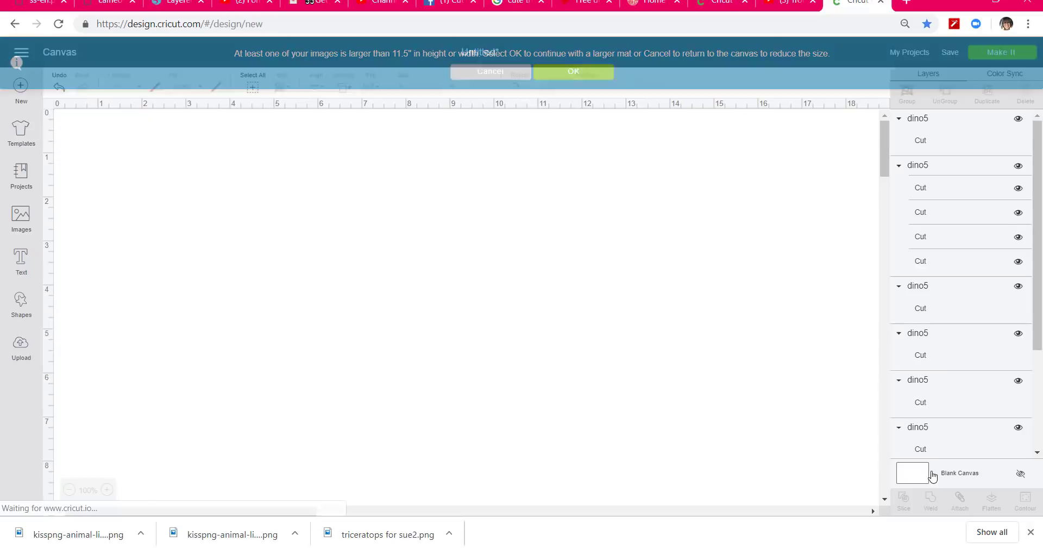